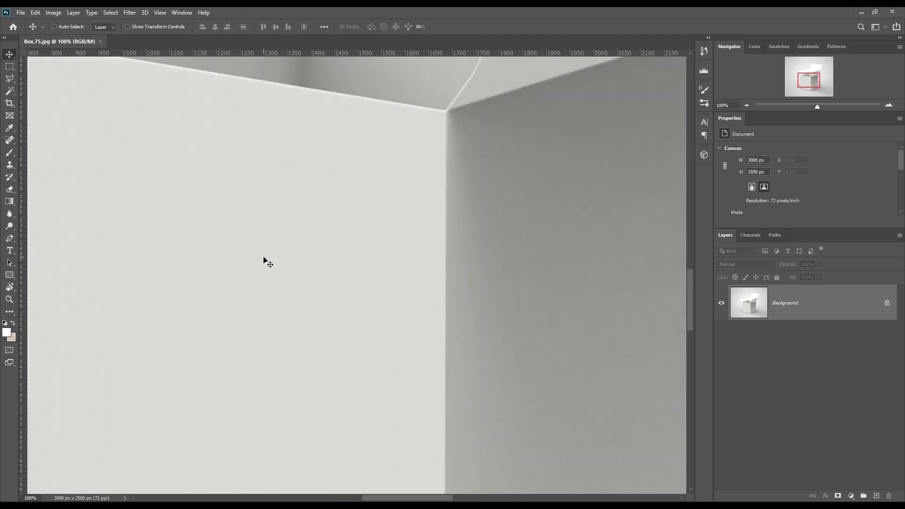
Step: Outline the box's front and side faces with the Pen tool as one closed shape at 0% layer opacity
{"action": "scroll", "coordinate": [264, 259], "scroll_direction": "up", "scroll_amount": 1}
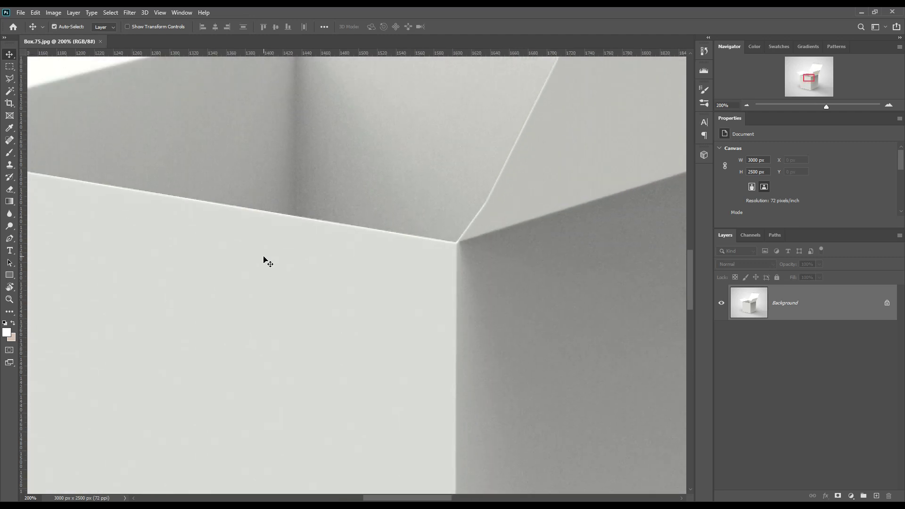
{"action": "left_click_drag", "start_coordinate": [444, 499], "coordinate": [393, 499]}
{"action": "scroll", "coordinate": [315, 438], "scroll_direction": "up", "scroll_amount": 4}
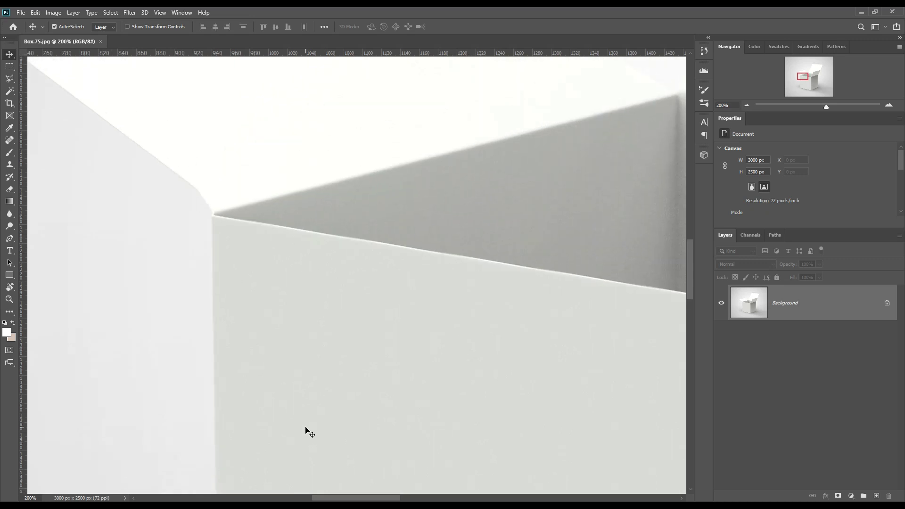
{"action": "key", "text": "ctrl+plus"}
{"action": "scroll", "coordinate": [306, 430], "scroll_direction": "up", "scroll_amount": 1}
{"action": "left_click", "coordinate": [12, 238]}
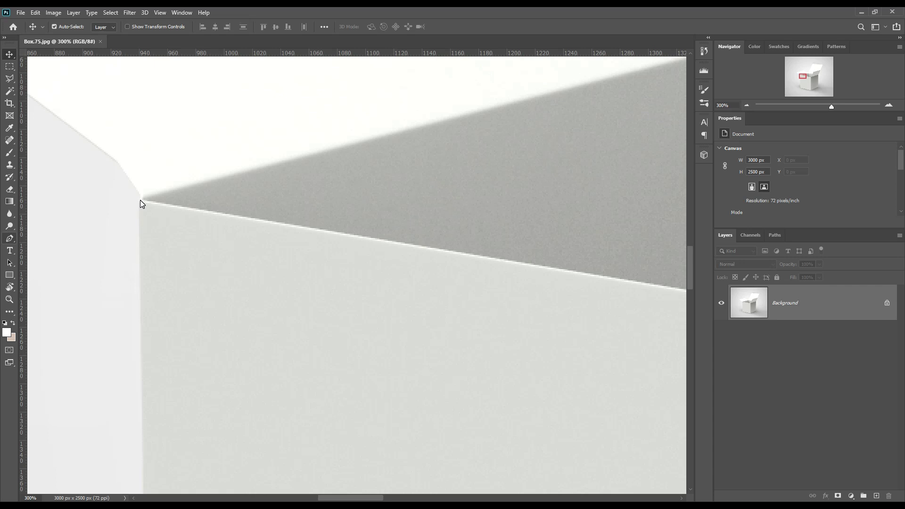
{"action": "left_click", "coordinate": [140, 201]}
{"action": "mouse_move", "coordinate": [665, 306]}
{"action": "left_mouse_down"}
{"action": "mouse_move", "coordinate": [334, 369]}
{"action": "mouse_move", "coordinate": [278, 399]}
{"action": "mouse_move", "coordinate": [347, 393]}
{"action": "mouse_move", "coordinate": [242, 386]}
{"action": "left_mouse_up"}
{"action": "left_click", "coordinate": [277, 399]}
{"action": "left_click", "coordinate": [340, 383]}
{"action": "left_click", "coordinate": [319, 394]}
{"action": "left_click_drag", "start_coordinate": [320, 390], "coordinate": [255, 415]}
{"action": "left_click", "coordinate": [347, 384]}
Step: Add anchor points at the bottom corners of the box outline and fit them to the box's edges
{"action": "key", "text": "shift+p"}
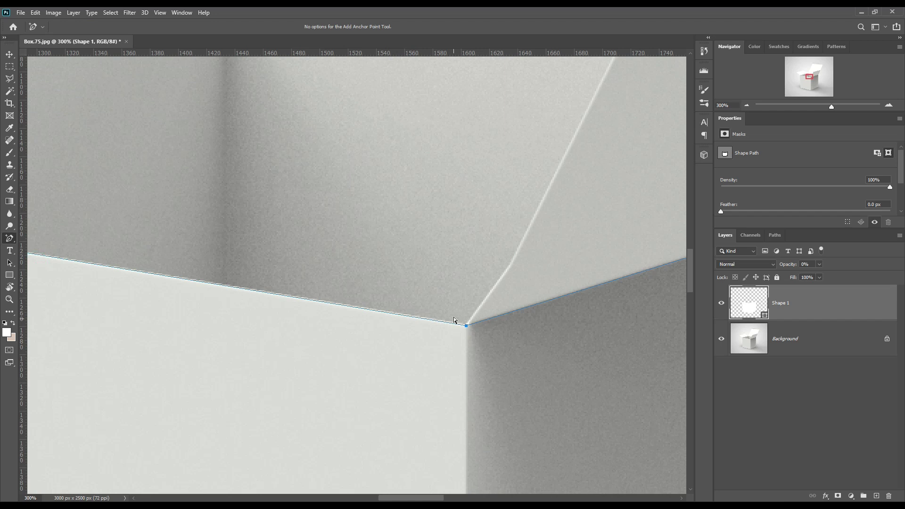
{"action": "scroll", "coordinate": [495, 391], "scroll_direction": "down", "scroll_amount": 10}
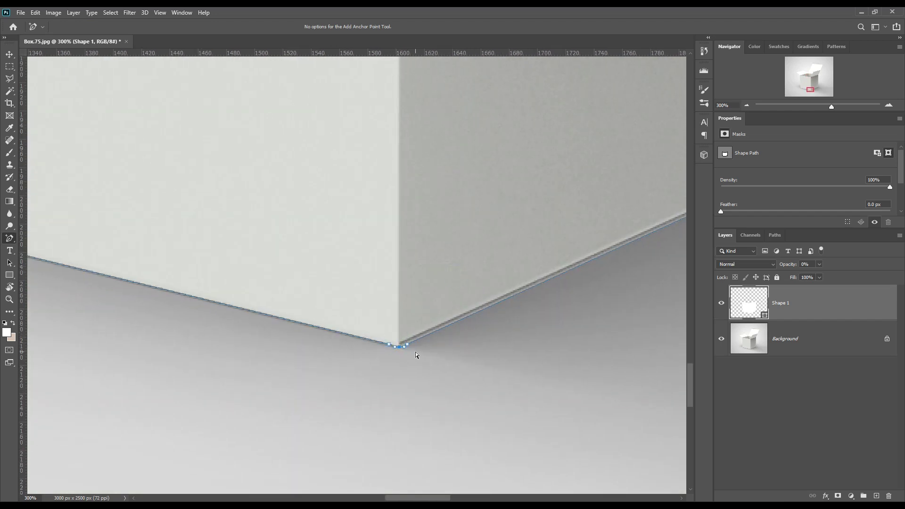
{"action": "scroll", "coordinate": [415, 355], "scroll_direction": "up", "scroll_amount": 3}
{"action": "left_click", "coordinate": [379, 377]}
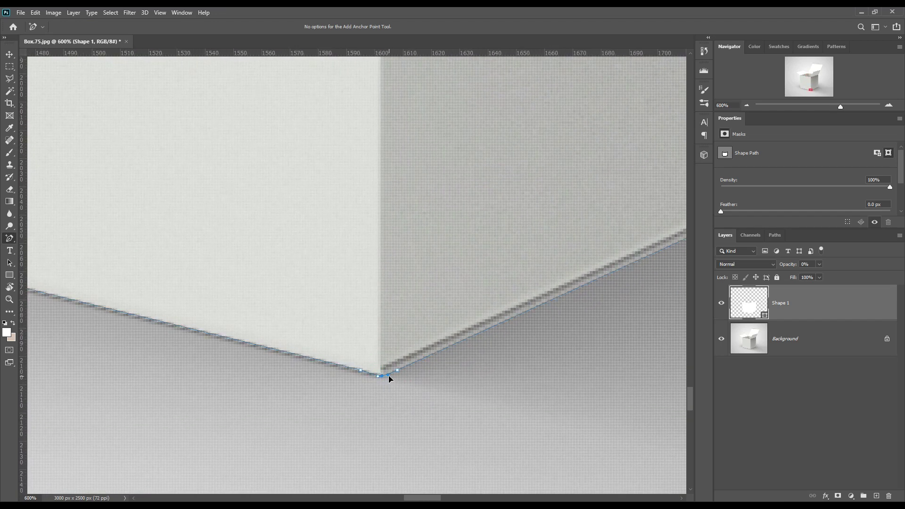
{"action": "scroll", "coordinate": [184, 299], "scroll_direction": "left", "scroll_amount": 10}
{"action": "scroll", "coordinate": [184, 299], "scroll_direction": "down", "scroll_amount": 2}
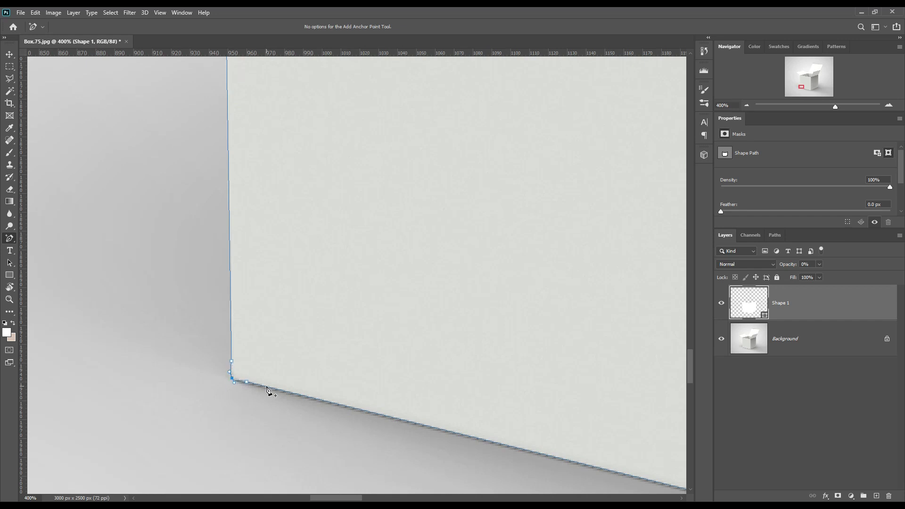
{"action": "left_click_drag", "start_coordinate": [363, 212], "coordinate": [459, 508]}
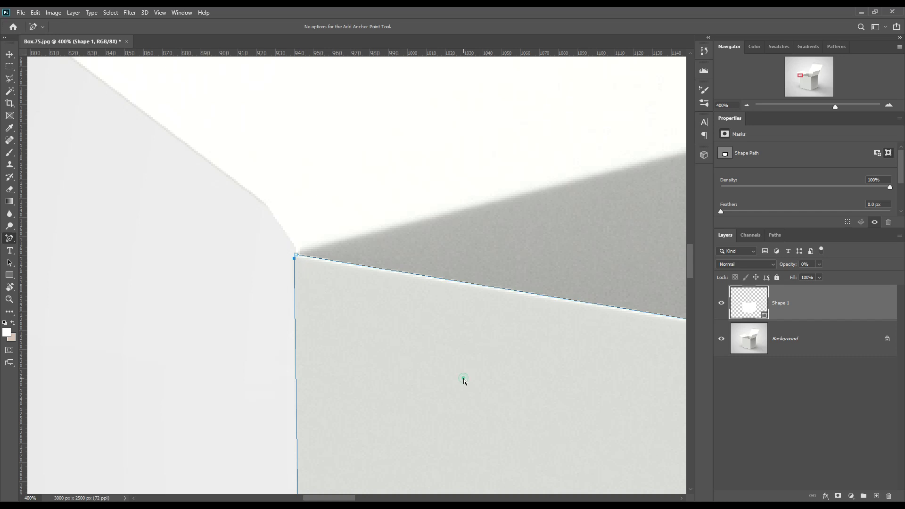
Step: With the Background layer selected, start a new Pen shape along the right flap's inner edge down to the box's front corner
{"action": "key", "text": "ctrl+minus"}
{"action": "key", "text": "ctrl+minus"}
{"action": "key", "text": "ctrl+minus"}
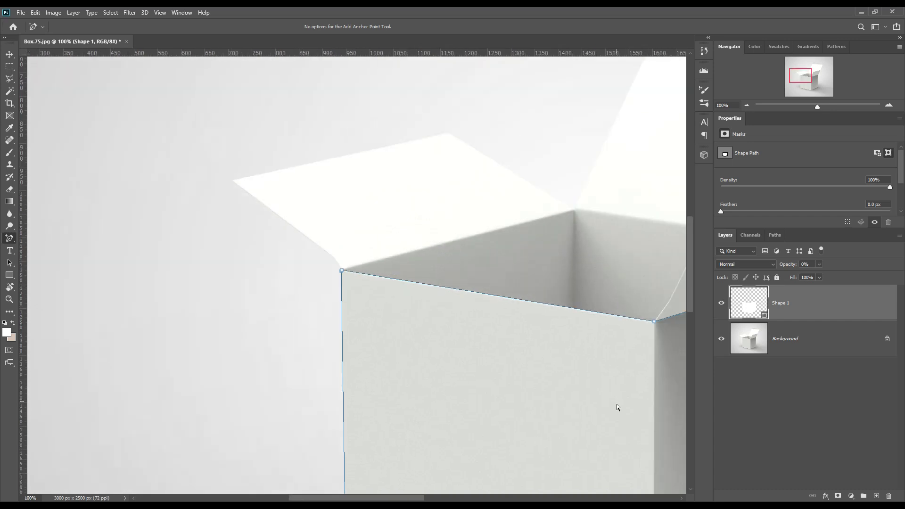
{"action": "left_click_drag", "start_coordinate": [640, 374], "coordinate": [398, 402]}
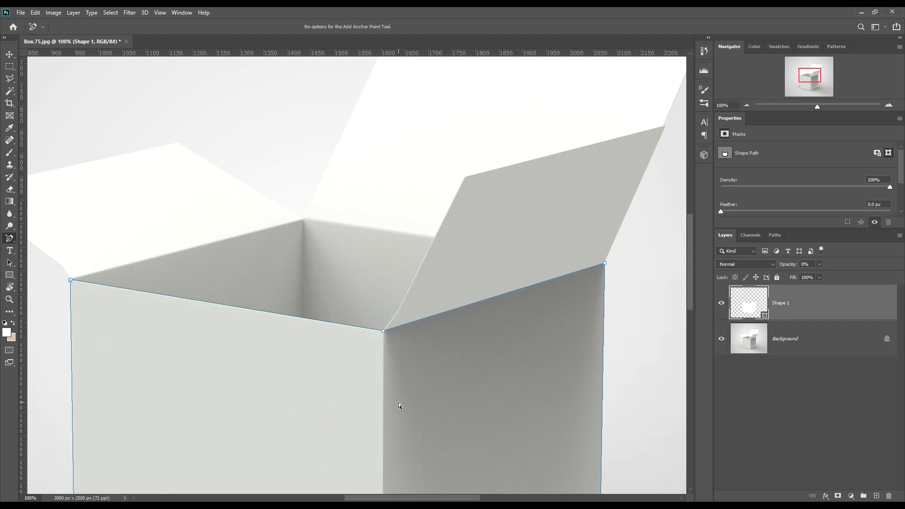
{"action": "left_click_drag", "start_coordinate": [187, 388], "coordinate": [191, 389]}
{"action": "left_click", "coordinate": [809, 341]}
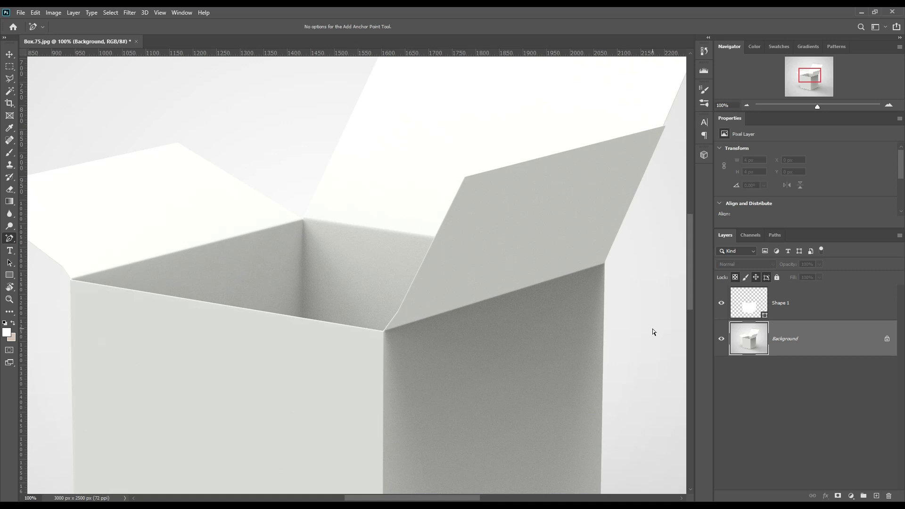
{"action": "key", "text": "ctrl+plus"}
{"action": "left_click_drag", "start_coordinate": [576, 257], "coordinate": [392, 334]}
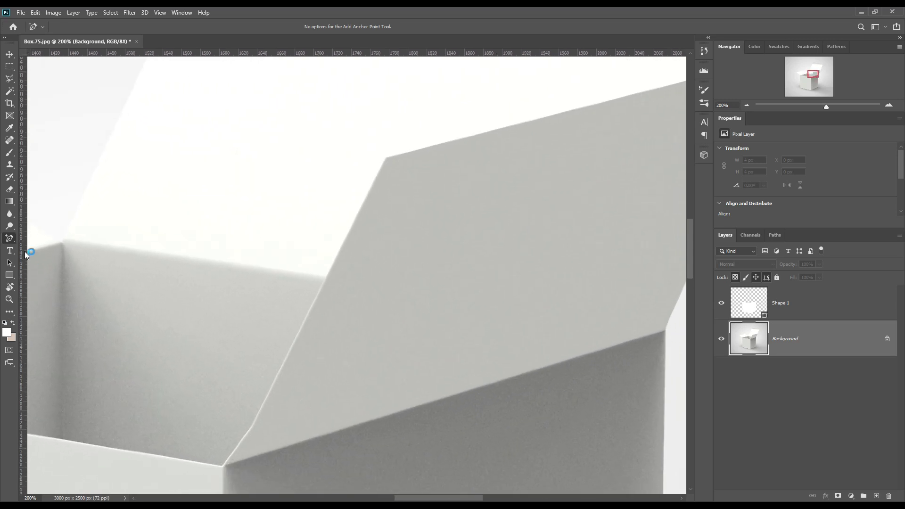
{"action": "right_click", "coordinate": [9, 242]}
{"action": "left_click", "coordinate": [33, 240]}
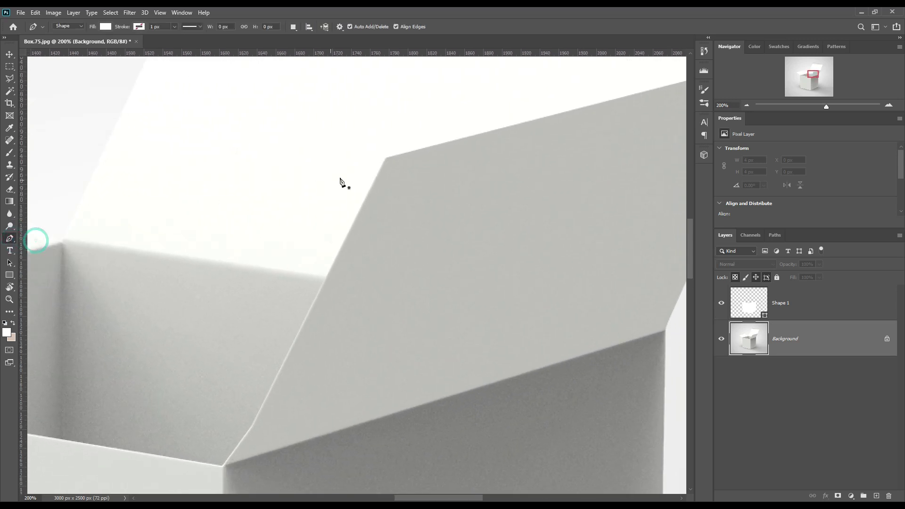
{"action": "left_click", "coordinate": [385, 162]}
{"action": "scroll", "coordinate": [296, 450], "scroll_direction": "right", "scroll_amount": 10}
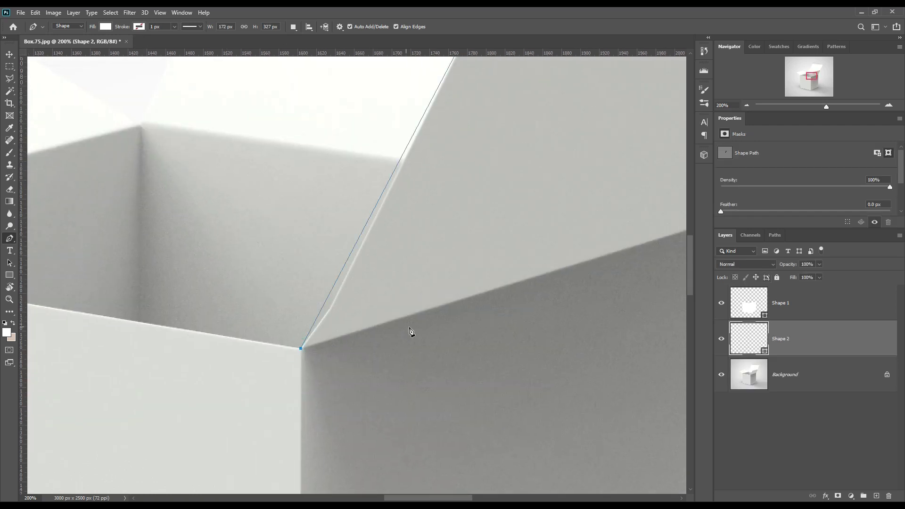
Step: Complete the right flap's outline around its outer corners, close the path and set the layer opacity to 0%
{"action": "scroll", "coordinate": [414, 329], "scroll_direction": "up", "scroll_amount": 1}
{"action": "left_click", "coordinate": [664, 330]}
{"action": "left_click", "coordinate": [440, 97]}
{"action": "scroll", "coordinate": [439, 97], "scroll_direction": "left", "scroll_amount": 5}
{"action": "scroll", "coordinate": [439, 97], "scroll_direction": "up", "scroll_amount": 1}
{"action": "left_click", "coordinate": [216, 244]}
{"action": "key", "text": "0"}
{"action": "key", "text": "0"}
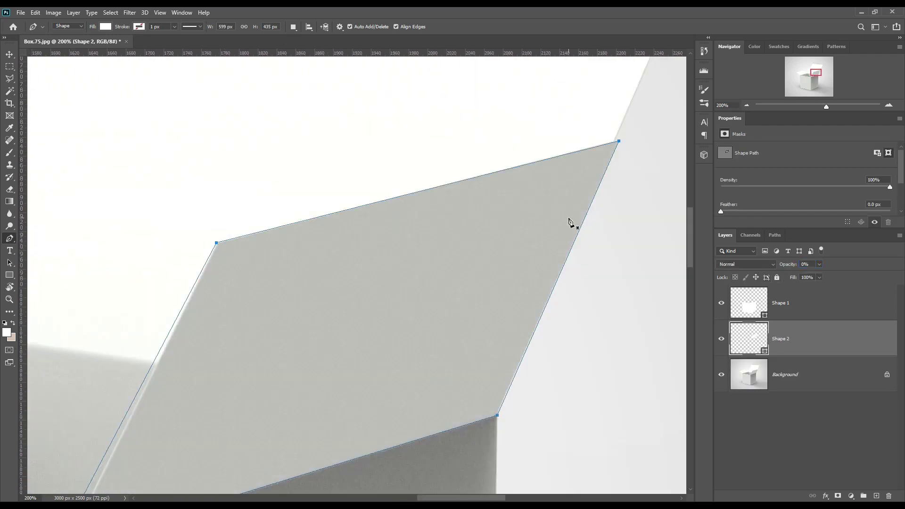
Step: Add anchor points on the flap shape's inner edge and adjust them to follow the bend near the fold
{"action": "key", "text": "plus"}
{"action": "scroll", "coordinate": [159, 364], "scroll_direction": "down", "scroll_amount": 2}
{"action": "scroll", "coordinate": [159, 364], "scroll_direction": "left", "scroll_amount": 2}
{"action": "left_click_drag", "start_coordinate": [157, 417], "coordinate": [209, 322]}
{"action": "left_click", "coordinate": [142, 437]}
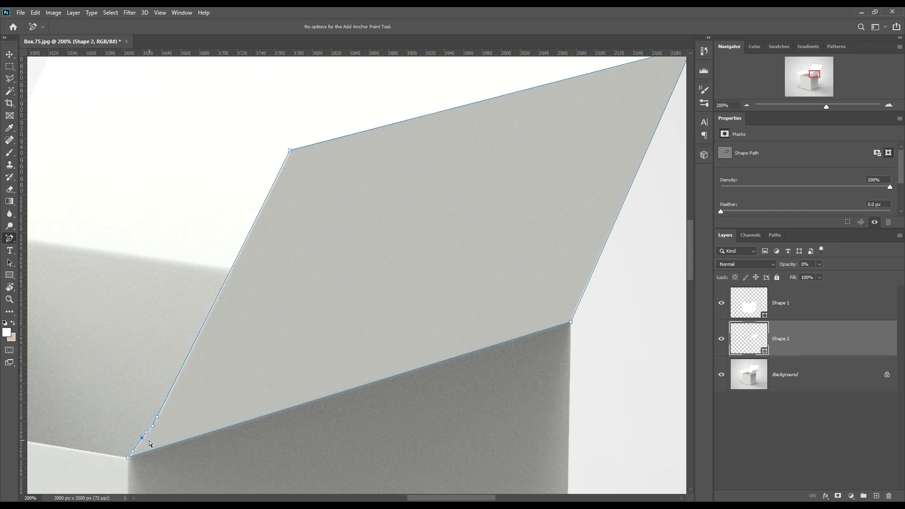
{"action": "scroll", "coordinate": [238, 428], "scroll_direction": "up", "scroll_amount": 1}
{"action": "scroll", "coordinate": [239, 428], "scroll_direction": "left", "scroll_amount": 2}
{"action": "scroll", "coordinate": [238, 428], "scroll_direction": "right", "scroll_amount": 3}
{"action": "left_click", "coordinate": [532, 338]}
{"action": "scroll", "coordinate": [358, 340], "scroll_direction": "left", "scroll_amount": 6}
{"action": "scroll", "coordinate": [357, 339], "scroll_direction": "down", "scroll_amount": 1}
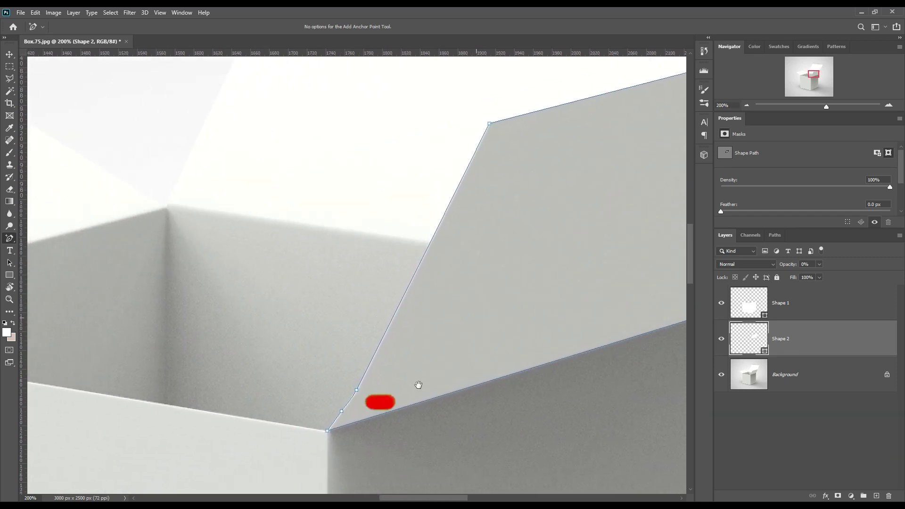
Step: With the Background layer selected, start another Pen shape around the left flap, ending at the box's back inner corner
{"action": "scroll", "coordinate": [330, 380], "scroll_direction": "left", "scroll_amount": 6}
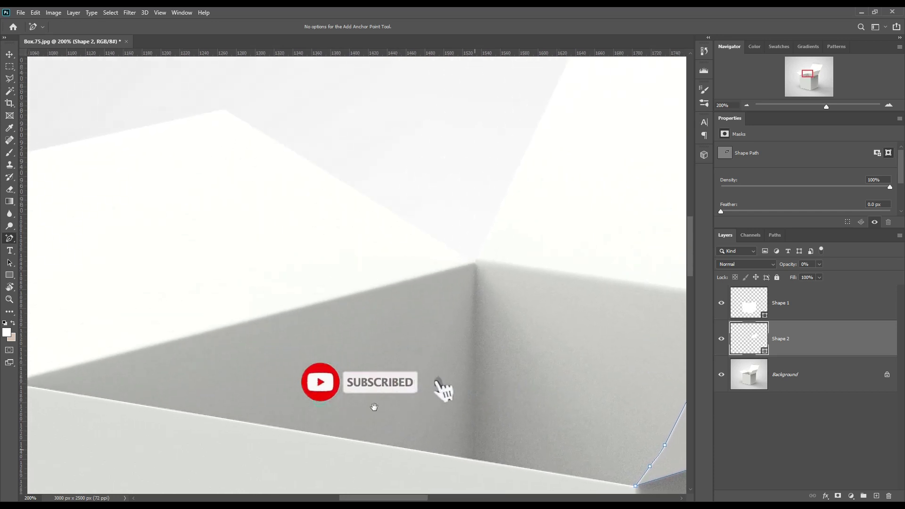
{"action": "left_click_drag", "start_coordinate": [354, 394], "coordinate": [501, 427]}
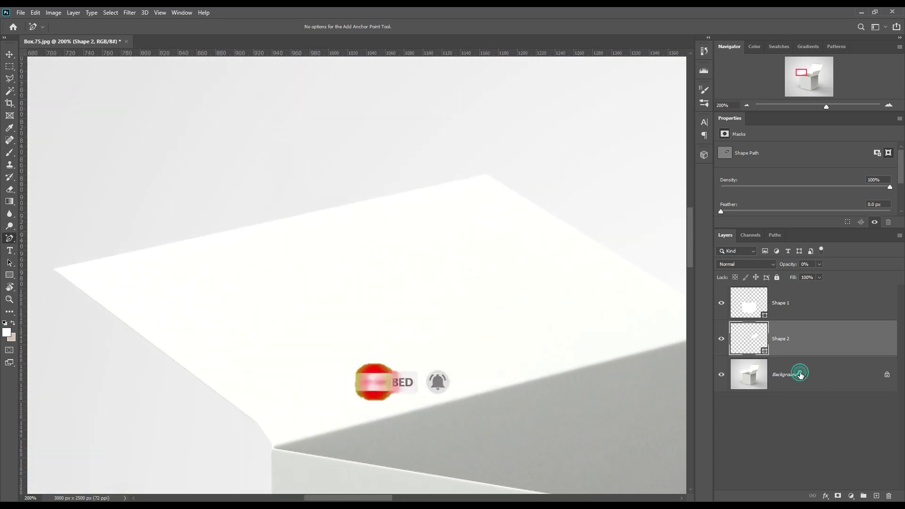
{"action": "left_click", "coordinate": [794, 375]}
{"action": "right_click", "coordinate": [9, 239]}
{"action": "left_click", "coordinate": [45, 238]}
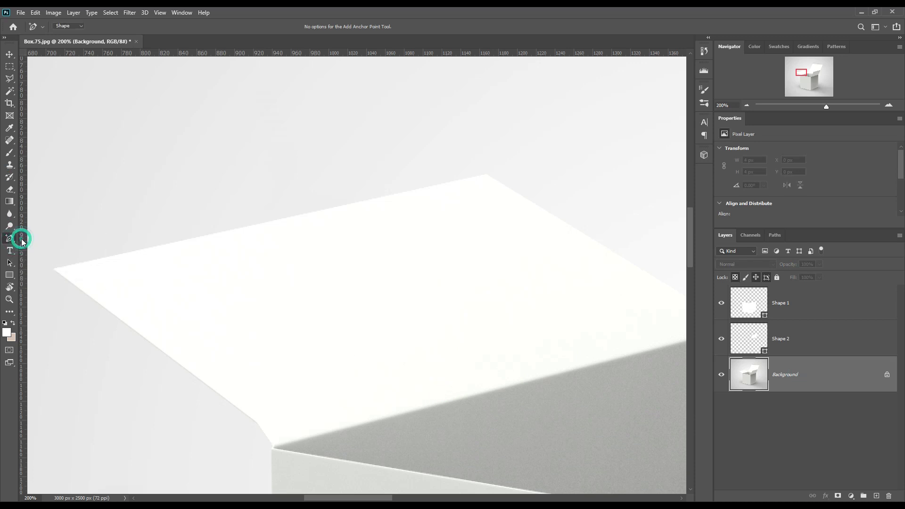
{"action": "left_click", "coordinate": [271, 451]}
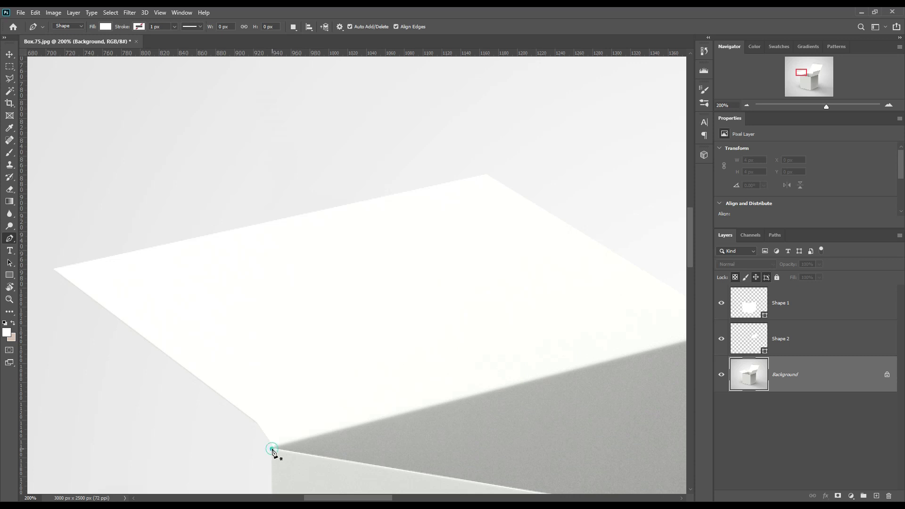
{"action": "left_click_drag", "start_coordinate": [54, 275], "coordinate": [269, 330]}
{"action": "left_click", "coordinate": [269, 329]}
{"action": "left_click_drag", "start_coordinate": [681, 233], "coordinate": [386, 308]}
{"action": "left_click", "coordinate": [386, 309]}
{"action": "left_click_drag", "start_coordinate": [642, 463], "coordinate": [397, 353]}
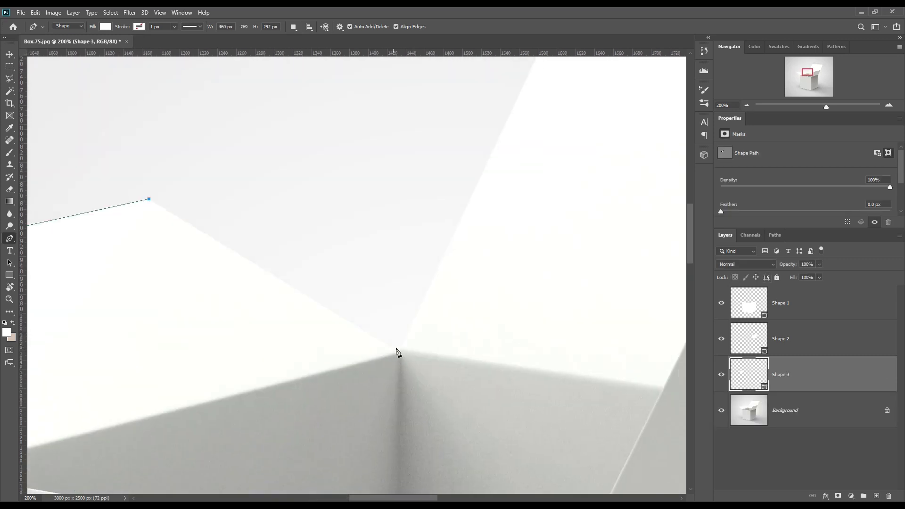
{"action": "left_click", "coordinate": [397, 353]}
Step: Continue the Pen outline up the open lid and around its tuck flap to the right edge, at 0% layer opacity
{"action": "scroll", "coordinate": [343, 333], "scroll_direction": "up", "scroll_amount": 10}
{"action": "scroll", "coordinate": [343, 333], "scroll_direction": "right", "scroll_amount": 6}
{"action": "left_click", "coordinate": [344, 325]}
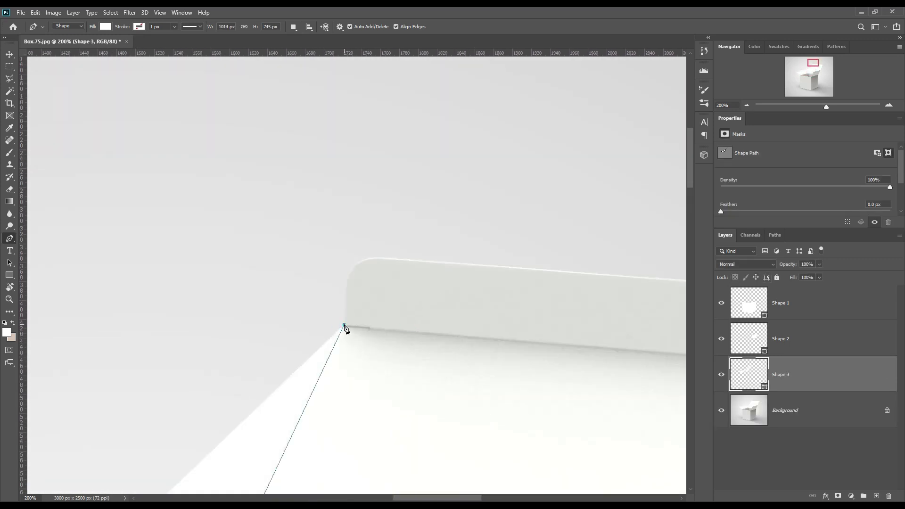
{"action": "scroll", "coordinate": [406, 257], "scroll_direction": "right", "scroll_amount": 8}
{"action": "scroll", "coordinate": [406, 256], "scroll_direction": "down", "scroll_amount": 2}
{"action": "left_click", "coordinate": [431, 241]}
{"action": "left_click", "coordinate": [469, 281]}
{"action": "left_click", "coordinate": [470, 317]}
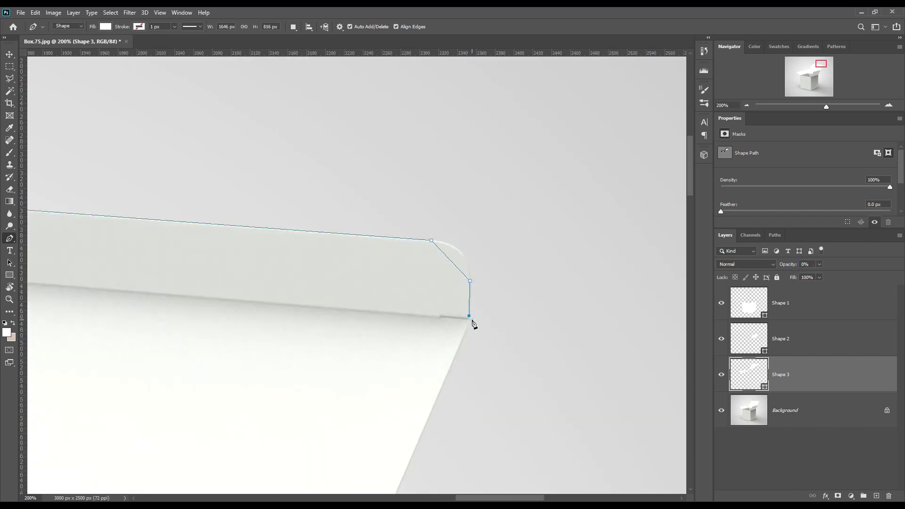
Step: Trace down the lid's right edge, along the right flap and the box's front rim, and close the outline
{"action": "left_click_drag", "start_coordinate": [459, 421], "coordinate": [486, 316]}
{"action": "scroll", "coordinate": [420, 340], "scroll_direction": "down", "scroll_amount": 5}
{"action": "left_click", "coordinate": [419, 339]}
{"action": "scroll", "coordinate": [402, 347], "scroll_direction": "left", "scroll_amount": 10}
{"action": "left_click_drag", "start_coordinate": [402, 347], "coordinate": [375, 425]}
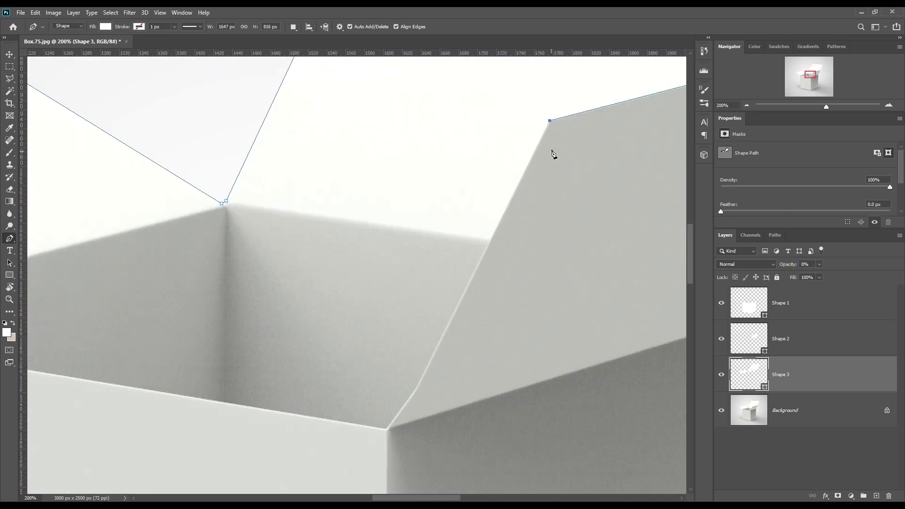
{"action": "left_click", "coordinate": [387, 429]}
{"action": "scroll", "coordinate": [246, 297], "scroll_direction": "down", "scroll_amount": 4}
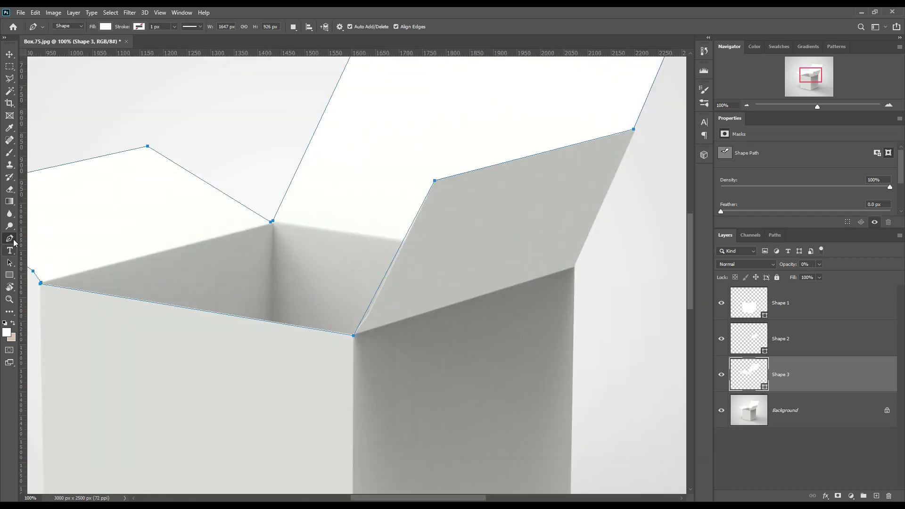
Step: Move the lid outline's points inside the right flap and slightly below the front rim to overlap the neighbouring shapes
{"action": "left_click_drag", "start_coordinate": [433, 180], "coordinate": [480, 211]}
{"action": "scroll", "coordinate": [210, 326], "scroll_direction": "left", "scroll_amount": 8}
{"action": "scroll", "coordinate": [210, 326], "scroll_direction": "up", "scroll_amount": 2}
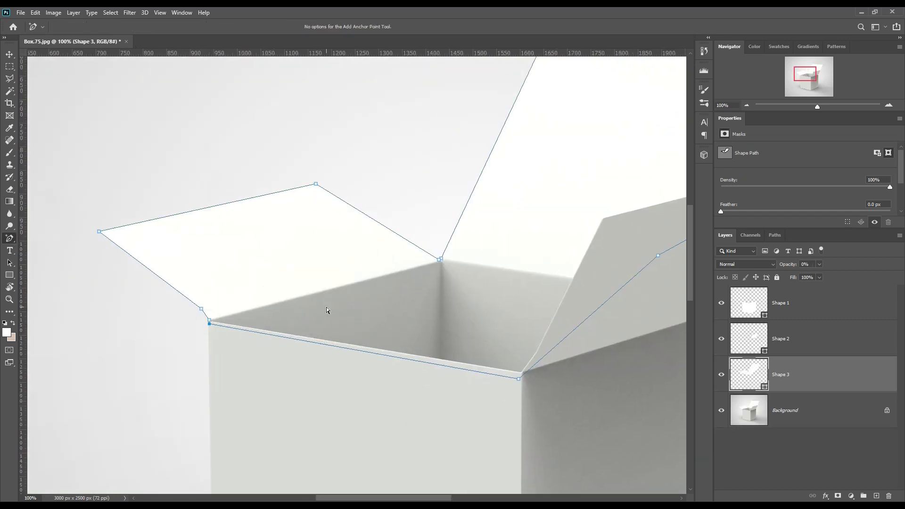
Step: Add anchor points to fit the outline at the left flap's fold corner and the box's back inner corner
{"action": "scroll", "coordinate": [211, 326], "scroll_direction": "up", "scroll_amount": 2}
{"action": "scroll", "coordinate": [241, 388], "scroll_direction": "left", "scroll_amount": 8}
{"action": "scroll", "coordinate": [241, 388], "scroll_direction": "down", "scroll_amount": 2}
{"action": "left_click", "coordinate": [372, 415]}
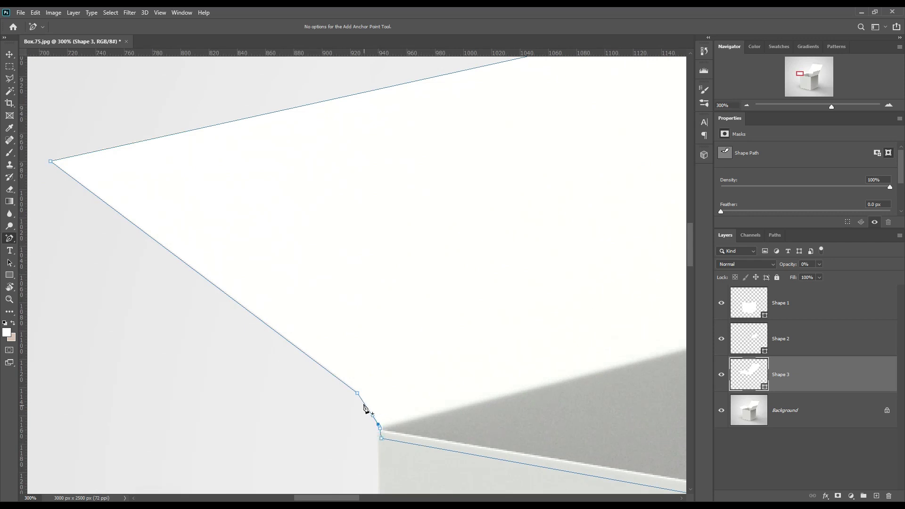
{"action": "scroll", "coordinate": [382, 369], "scroll_direction": "right", "scroll_amount": 10}
{"action": "scroll", "coordinate": [382, 369], "scroll_direction": "up", "scroll_amount": 2}
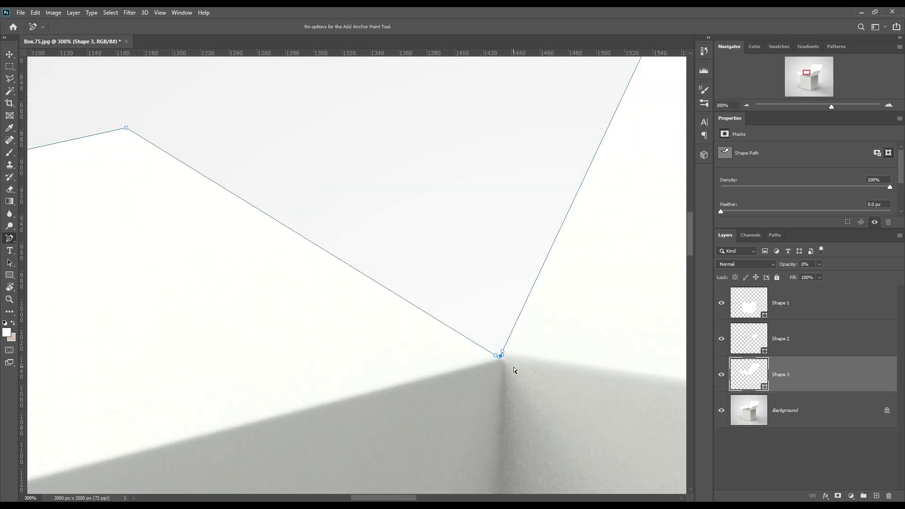
Step: Curve the outline around both rounded corners of the lid's tuck flap using added anchor points
{"action": "scroll", "coordinate": [513, 369], "scroll_direction": "right", "scroll_amount": 10}
{"action": "scroll", "coordinate": [446, 301], "scroll_direction": "up", "scroll_amount": 5}
{"action": "left_click_drag", "start_coordinate": [354, 304], "coordinate": [343, 330]}
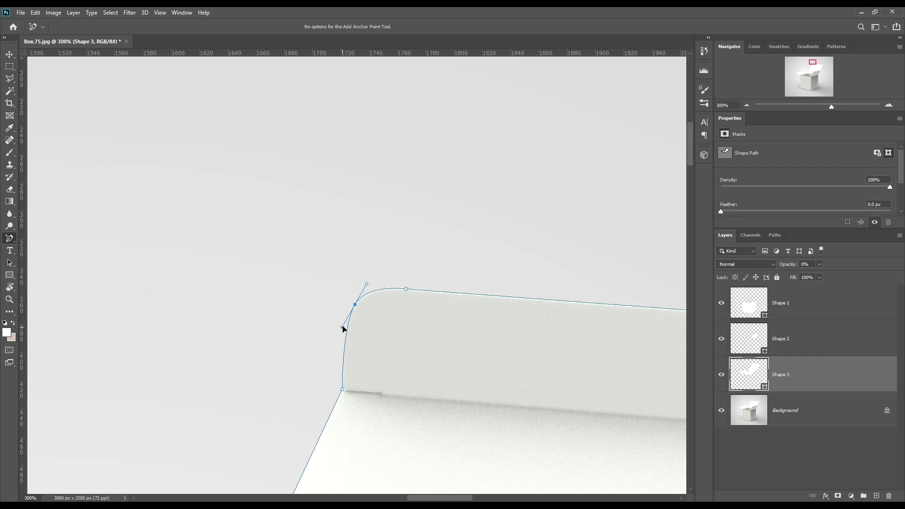
{"action": "scroll", "coordinate": [192, 361], "scroll_direction": "right", "scroll_amount": 10}
{"action": "scroll", "coordinate": [193, 361], "scroll_direction": "up", "scroll_amount": 1}
{"action": "scroll", "coordinate": [193, 361], "scroll_direction": "right", "scroll_amount": 2}
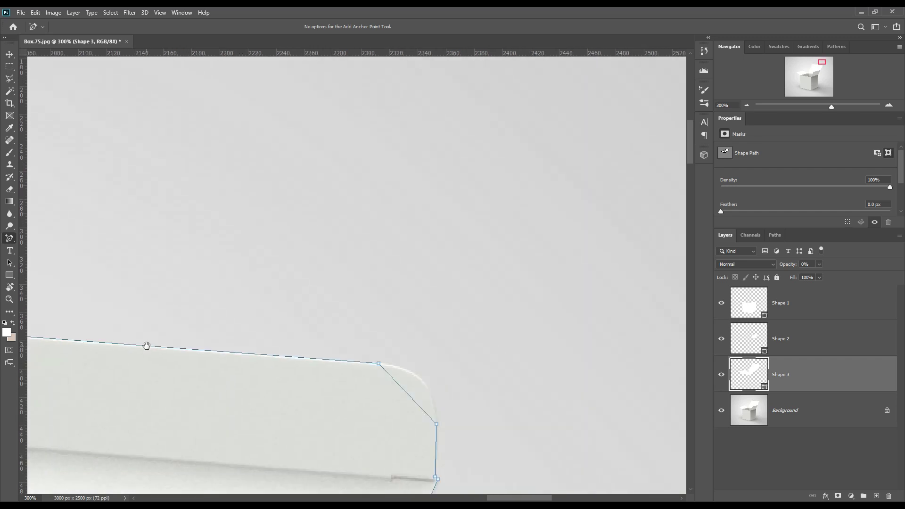
{"action": "left_click_drag", "start_coordinate": [434, 424], "coordinate": [424, 380]}
Step: Add anchor points at the lid's right fold corner and along its right edge to fit the outline
{"action": "scroll", "coordinate": [424, 379], "scroll_direction": "down", "scroll_amount": 5}
{"action": "left_click", "coordinate": [404, 188]}
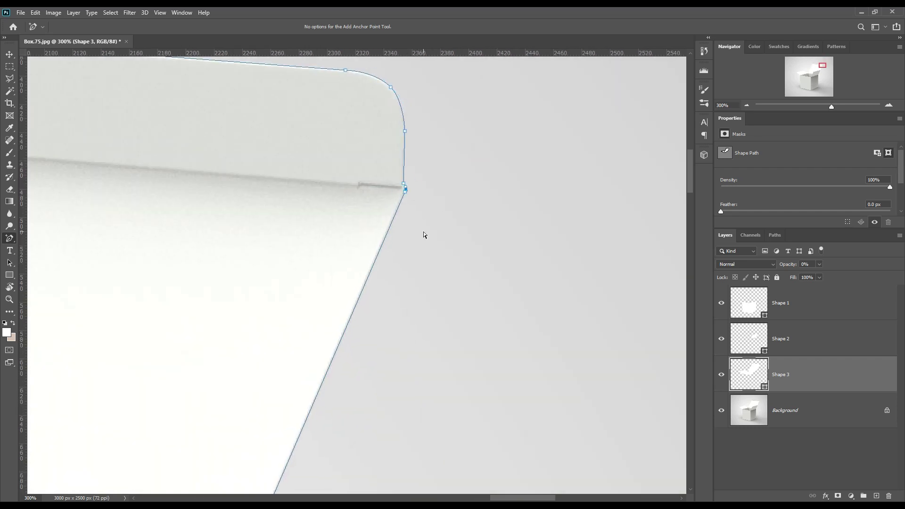
{"action": "scroll", "coordinate": [438, 205], "scroll_direction": "down", "scroll_amount": 4}
{"action": "scroll", "coordinate": [438, 206], "scroll_direction": "left", "scroll_amount": 2}
{"action": "left_click", "coordinate": [388, 200]}
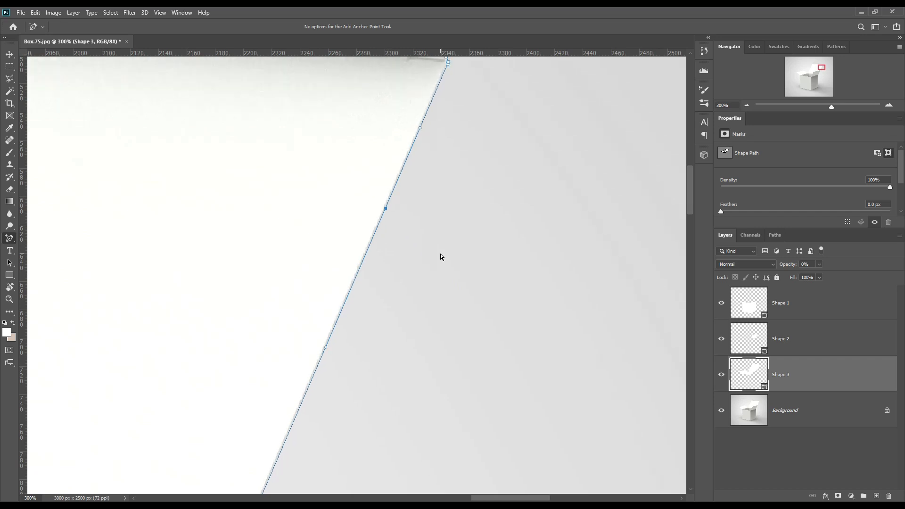
{"action": "key", "text": "ctrl+minus"}
{"action": "key", "text": "ctrl+minus"}
{"action": "key", "text": "ctrl+minus"}
{"action": "key", "text": "ctrl+minus"}
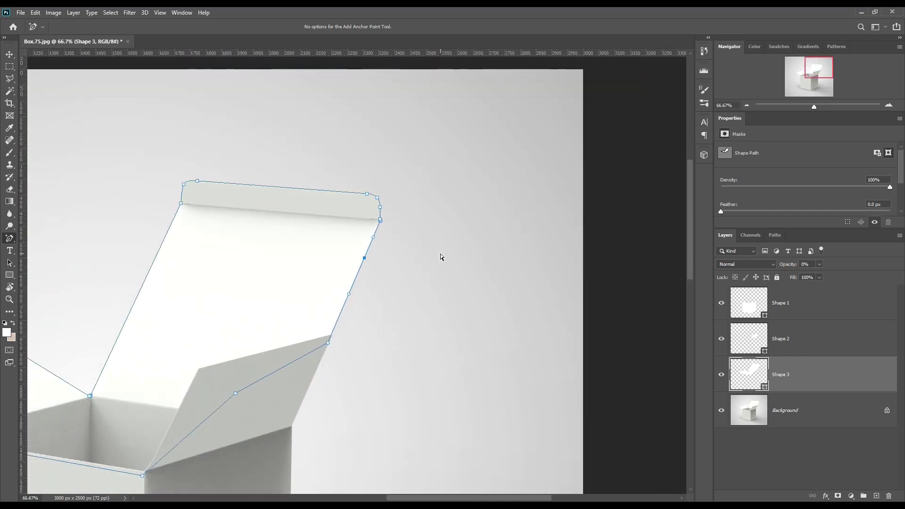
{"action": "key", "text": "ctrl+minus"}
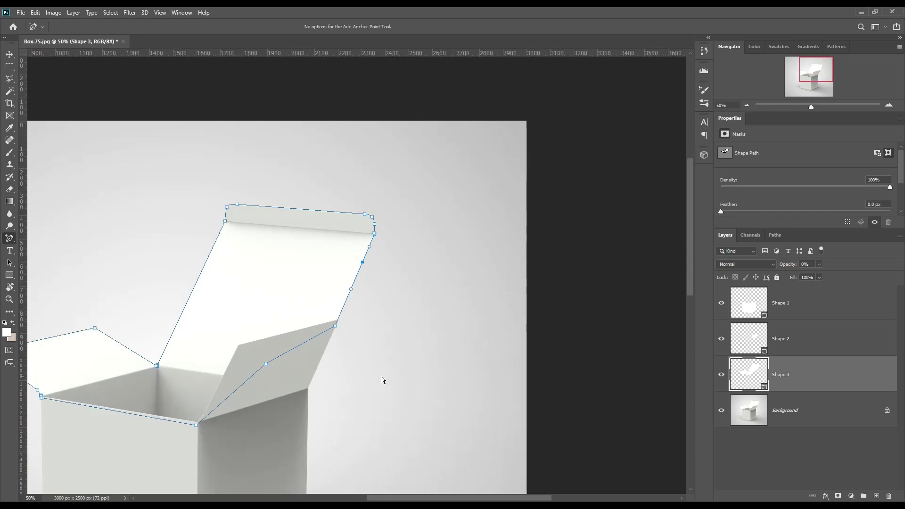
Step: Fill the box body's Shape 1 with pinkish red #ee6666 and raise its layer opacity to 100%
{"action": "left_click", "coordinate": [579, 347]}
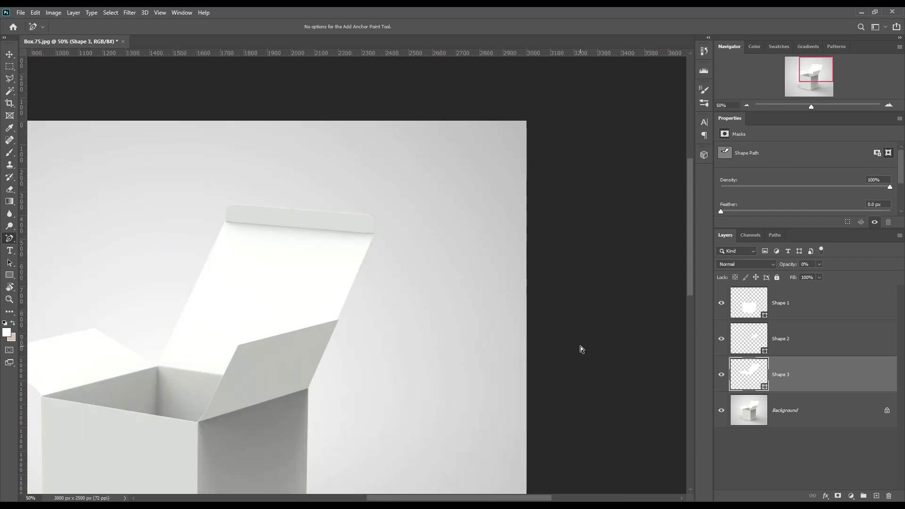
{"action": "key", "text": "ctrl+0"}
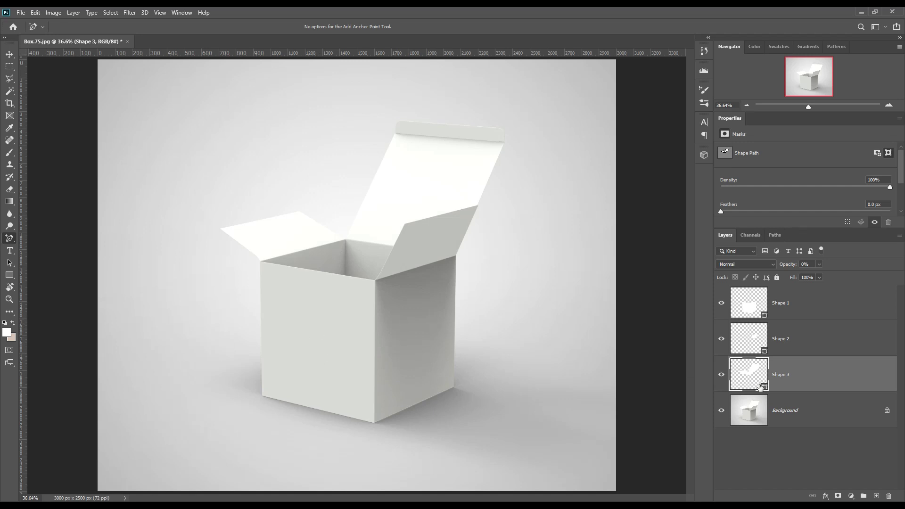
{"action": "left_click", "coordinate": [798, 307]}
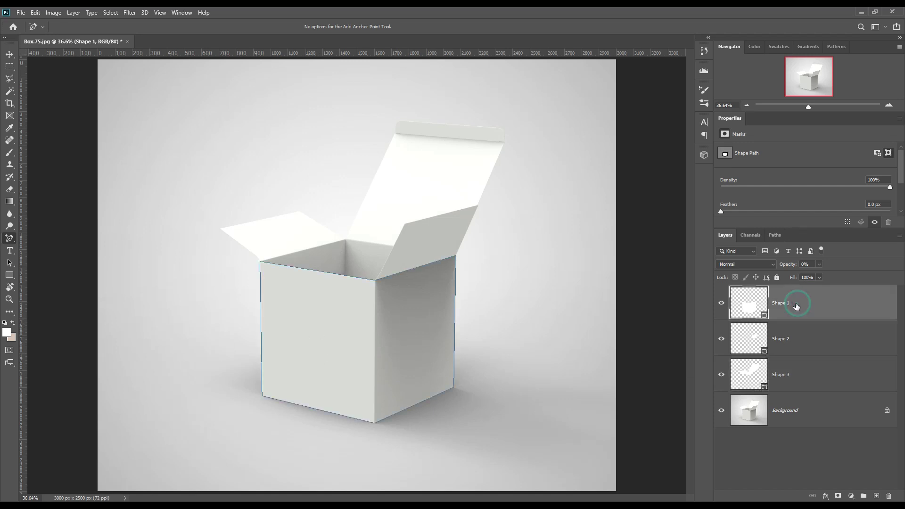
{"action": "double_click", "coordinate": [764, 316]}
{"action": "left_click", "coordinate": [689, 242]}
{"action": "left_click", "coordinate": [834, 230]}
{"action": "left_click", "coordinate": [784, 265]}
{"action": "left_click_drag", "start_coordinate": [902, 272], "coordinate": [1, 275]}
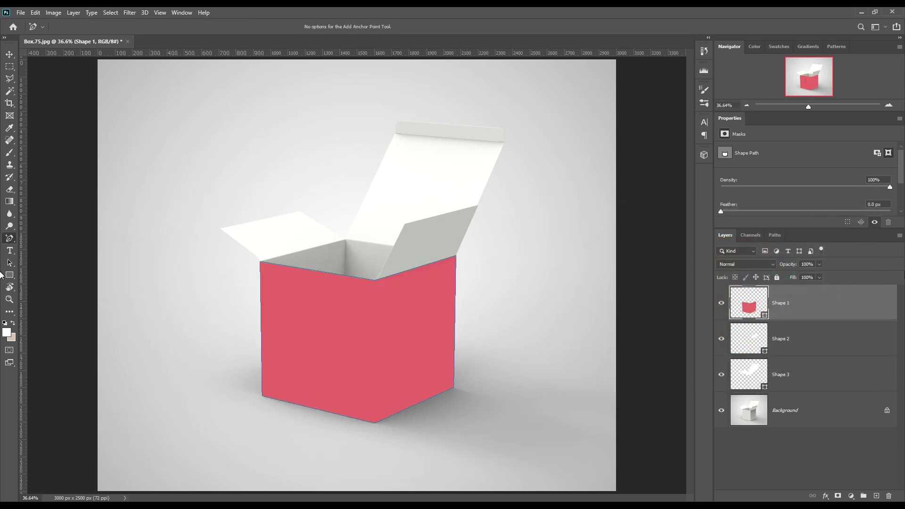
Step: Rename the box body's shape layer and the right flap's shape layer both as "outside"
{"action": "double_click", "coordinate": [785, 303]}
{"action": "type", "text": "outside"}
{"action": "key", "text": "Return"}
{"action": "left_click", "coordinate": [852, 332]}
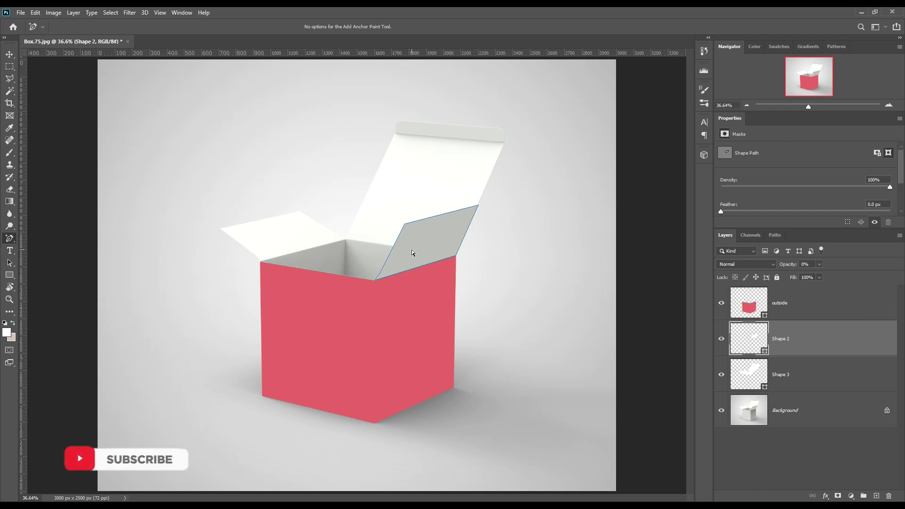
{"action": "double_click", "coordinate": [781, 338]}
{"action": "type", "text": "outside"}
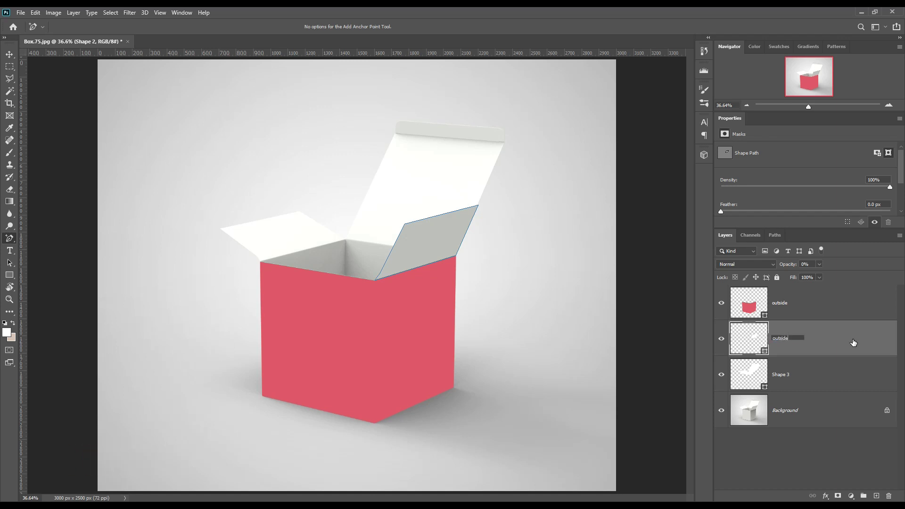
{"action": "key", "text": "Return"}
Step: Set the right flap layer's opacity to 100% and fill it with #ee6666 sampled from the box body
{"action": "left_click", "coordinate": [762, 380]}
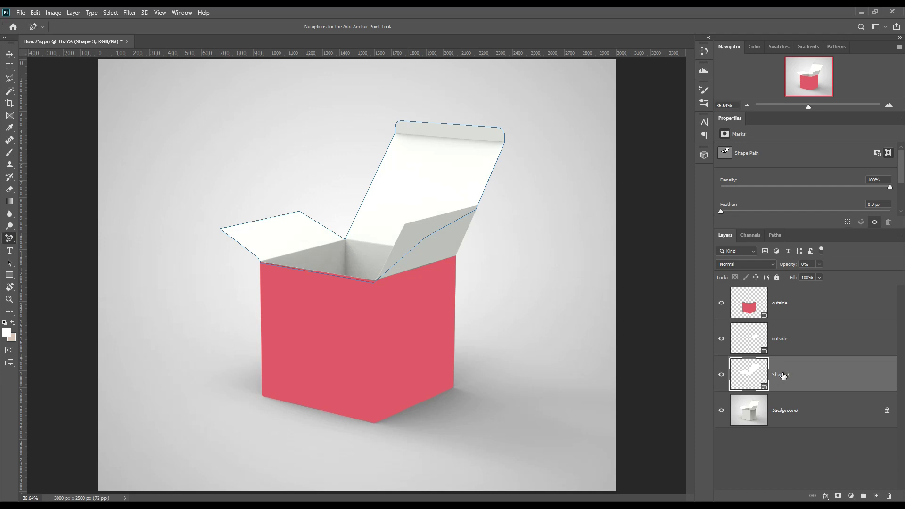
{"action": "left_click", "coordinate": [798, 344]}
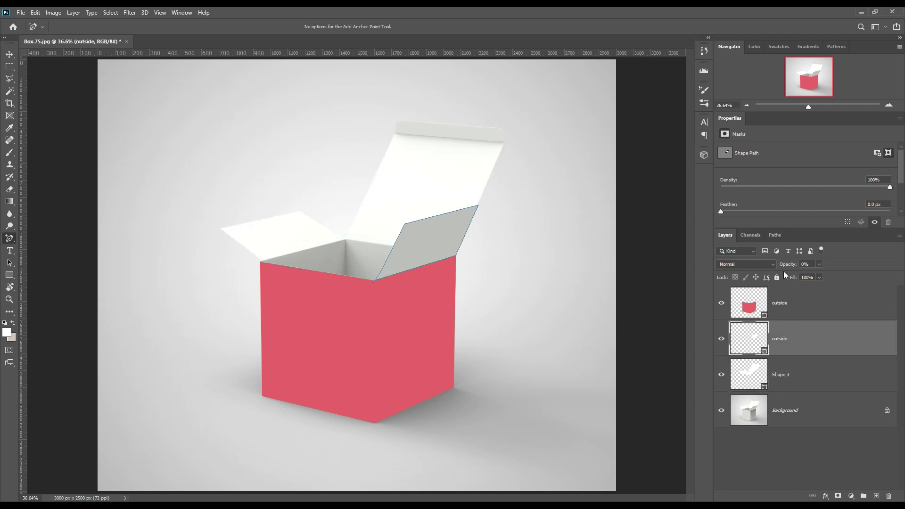
{"action": "left_click_drag", "start_coordinate": [784, 267], "coordinate": [818, 296]}
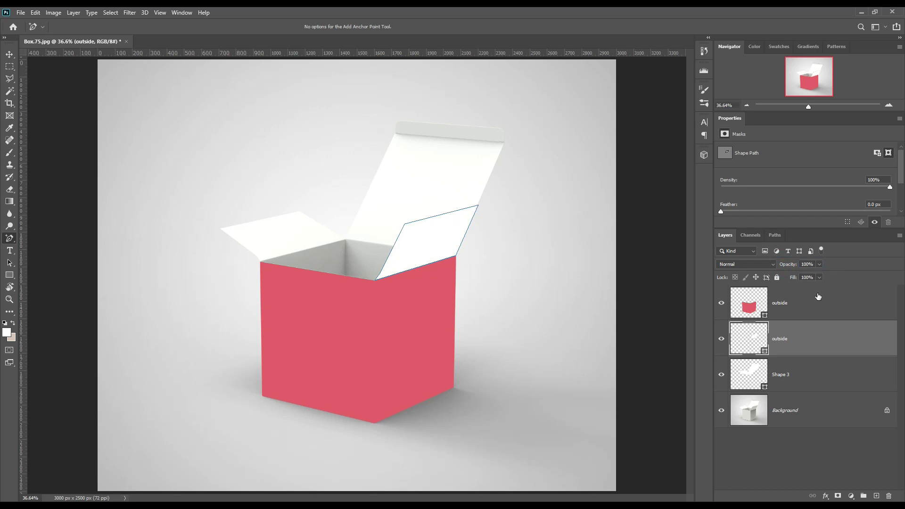
{"action": "double_click", "coordinate": [763, 349]}
{"action": "left_click", "coordinate": [415, 319]}
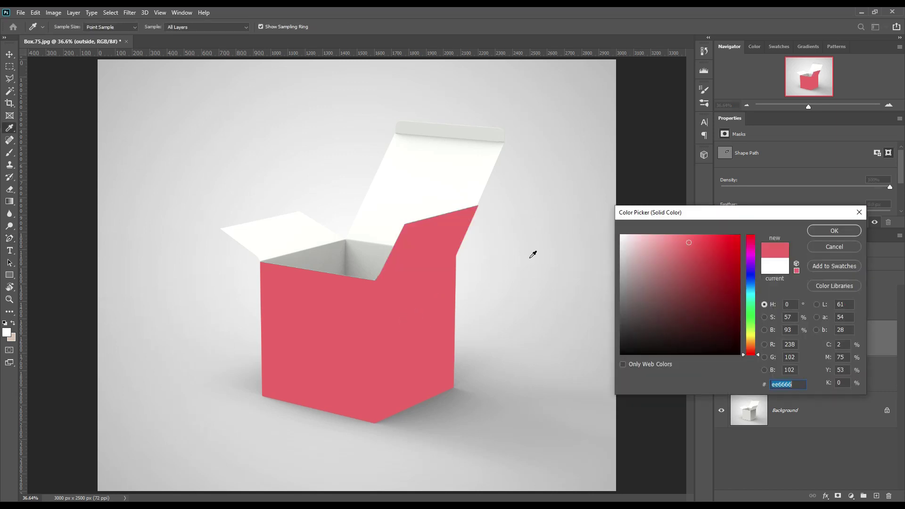
{"action": "left_click", "coordinate": [834, 230]}
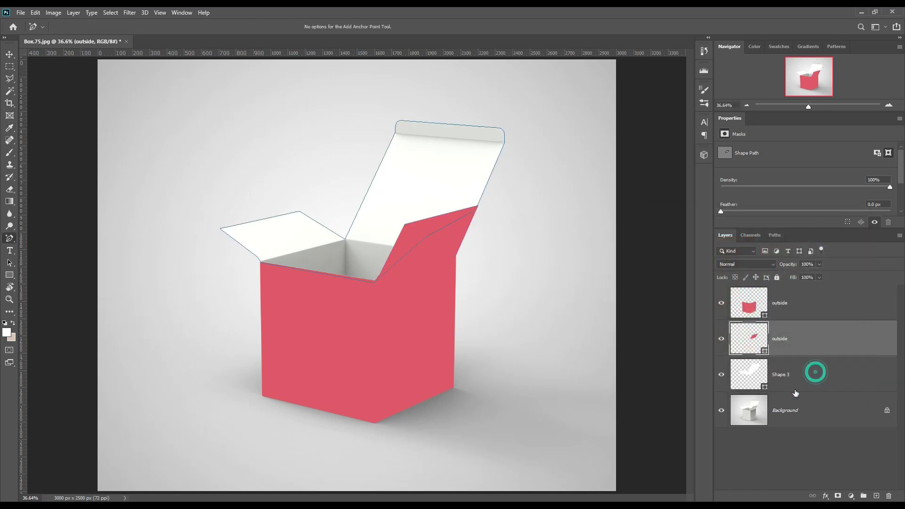
Step: Set Shape 3's opacity to 100% and fill it with dark grey #706b6b
{"action": "left_click", "coordinate": [803, 381]}
{"action": "left_click_drag", "start_coordinate": [782, 267], "coordinate": [883, 273]}
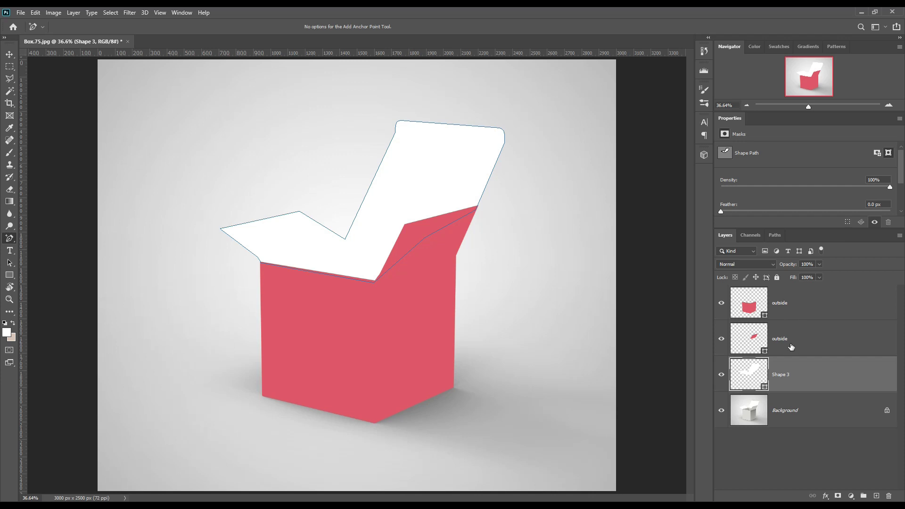
{"action": "double_click", "coordinate": [763, 389]}
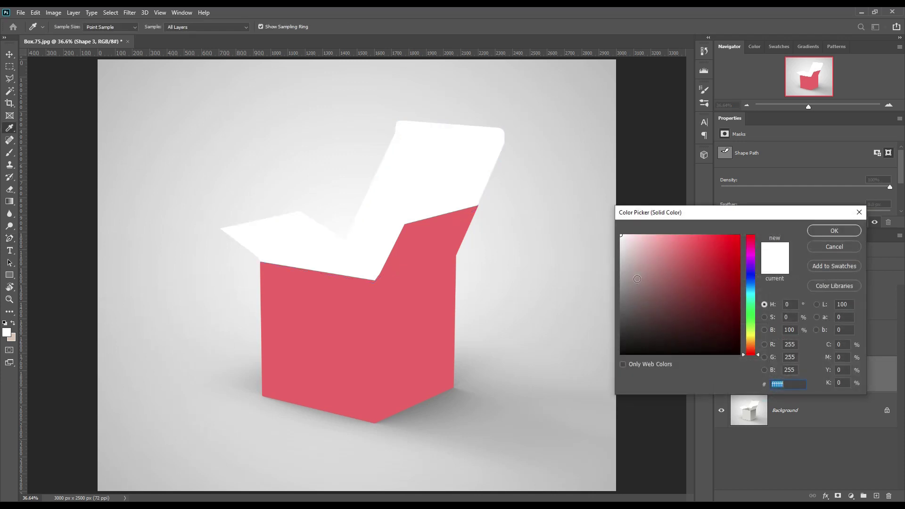
{"action": "left_click_drag", "start_coordinate": [640, 271], "coordinate": [626, 302]}
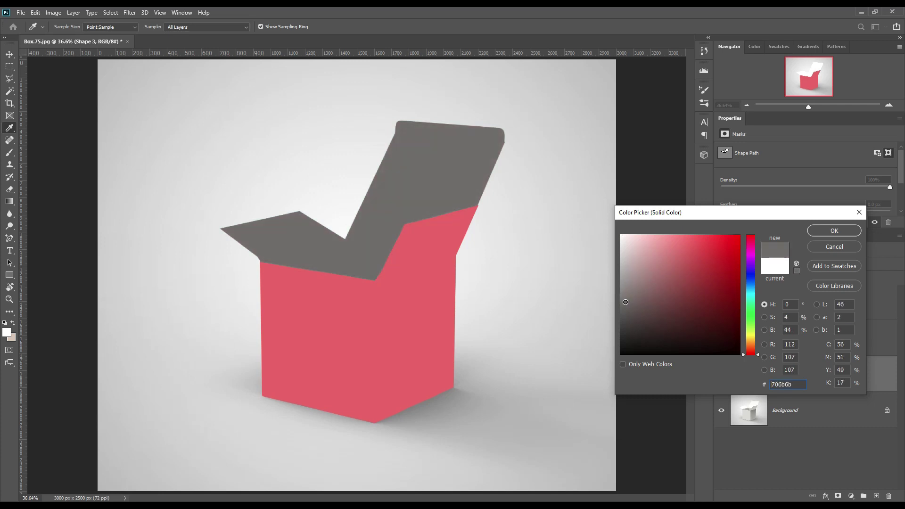
{"action": "left_click", "coordinate": [834, 230]}
Step: Rename the grey lid and interior shape layer as "inside"
{"action": "left_click", "coordinate": [781, 375]}
{"action": "double_click", "coordinate": [780, 375]}
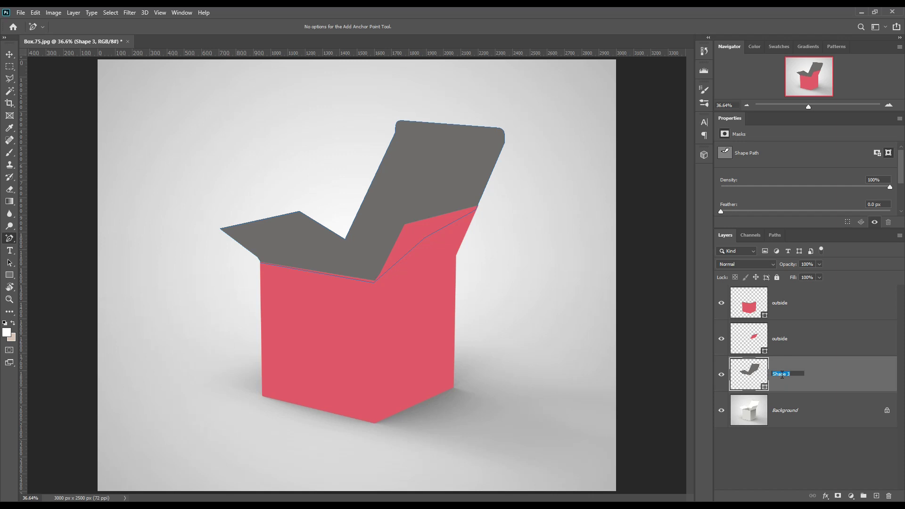
{"action": "type", "text": "inside"}
{"action": "key", "text": "Return"}
Step: Hide both outside layers, leaving no selection active
{"action": "left_click", "coordinate": [808, 418]}
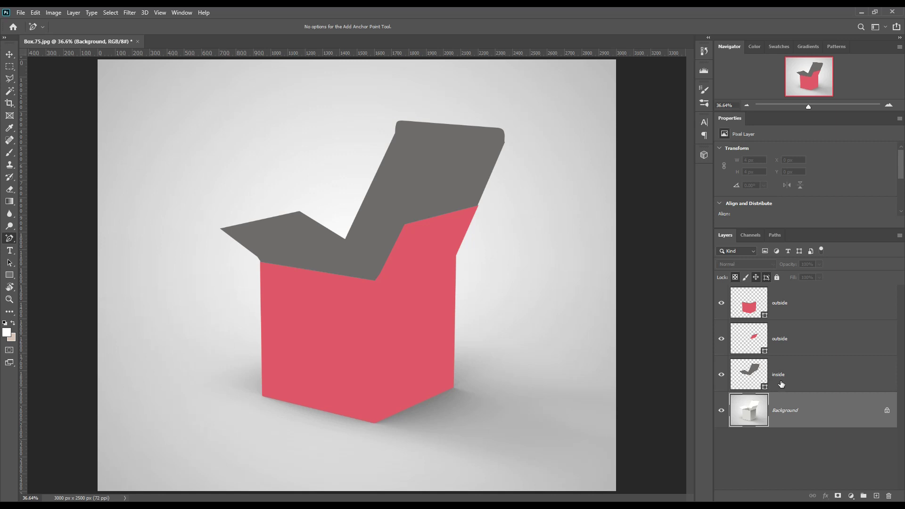
{"action": "left_click", "coordinate": [721, 339]}
{"action": "left_click", "coordinate": [721, 303]}
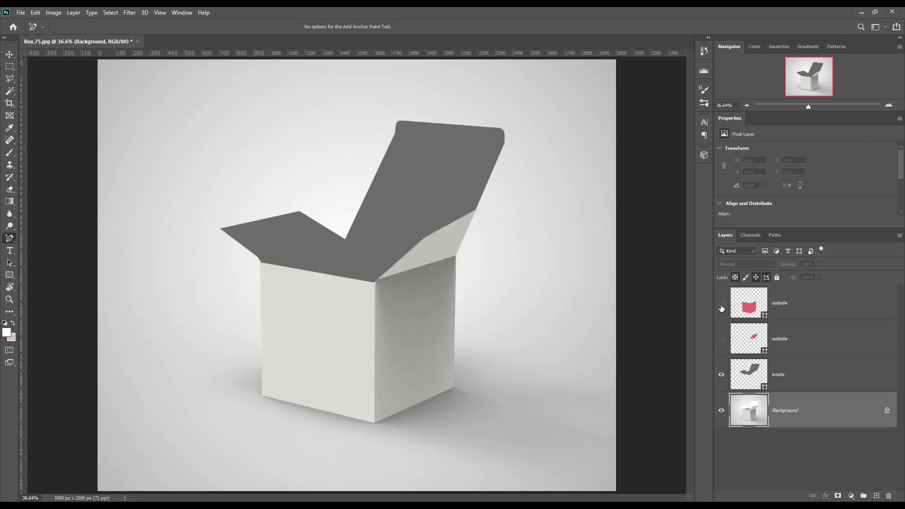
{"action": "left_click", "coordinate": [763, 387], "text": "ctrl"}
{"action": "key", "text": "ctrl+d"}
Step: Set the inside layer's blend mode to Multiply and add a layer mask from its own shape's selection
{"action": "left_click", "coordinate": [828, 377]}
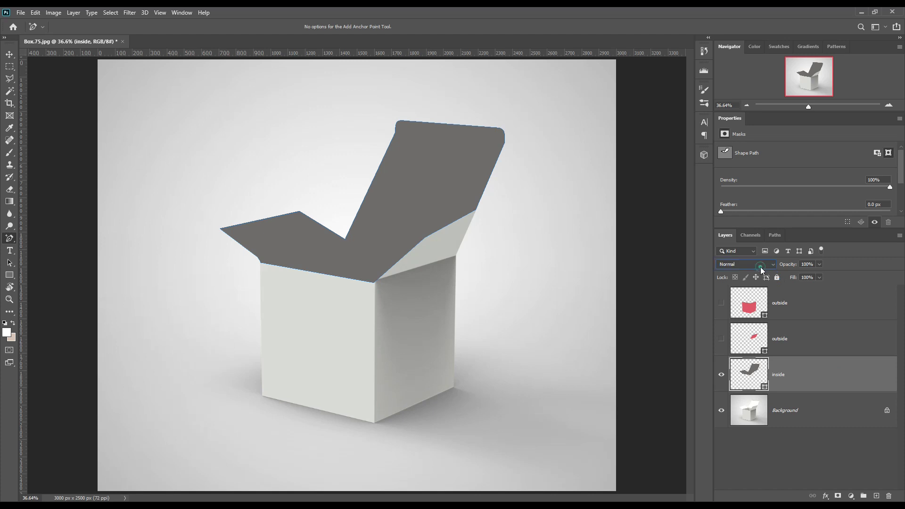
{"action": "left_click", "coordinate": [759, 267]}
{"action": "left_click", "coordinate": [736, 297]}
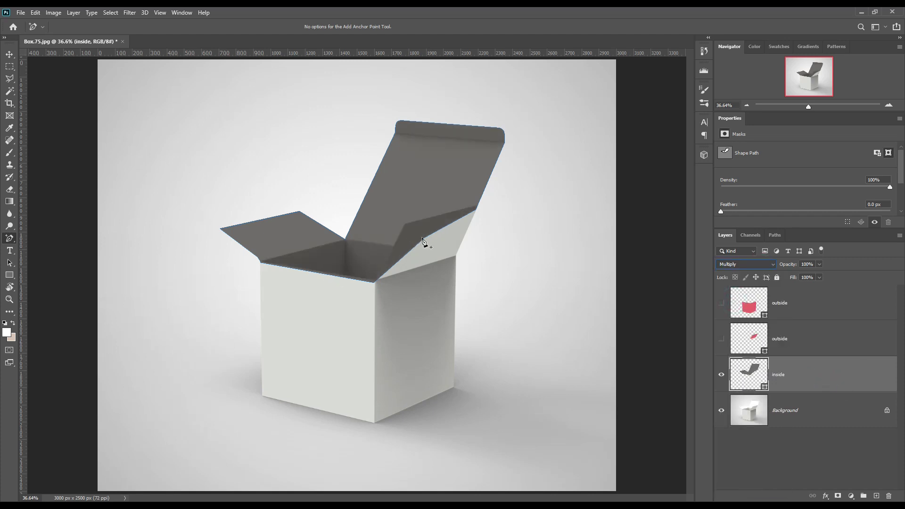
{"action": "left_click", "coordinate": [766, 389], "text": "ctrl"}
{"action": "left_click", "coordinate": [838, 495]}
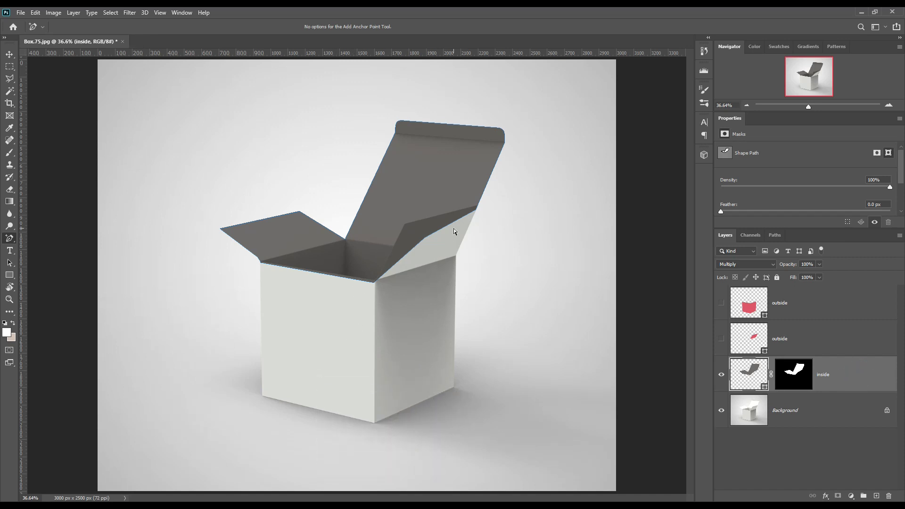
Step: Load the combined selection of both outside shapes and try to clear that area from the inside layer's mask
{"action": "left_click", "coordinate": [804, 307]}
{"action": "left_click", "coordinate": [765, 316], "text": "ctrl"}
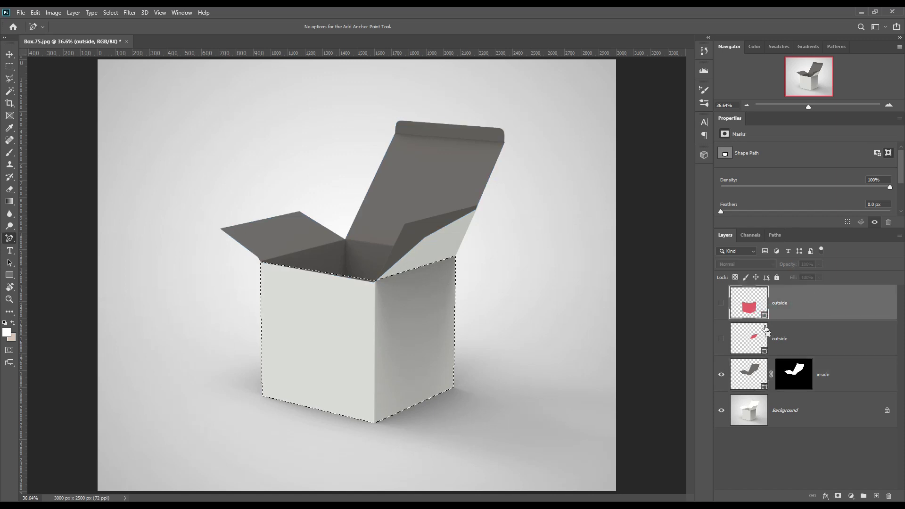
{"action": "left_click", "coordinate": [764, 352], "text": "ctrl+shift"}
{"action": "left_click", "coordinate": [798, 368]}
{"action": "key", "text": "Delete"}
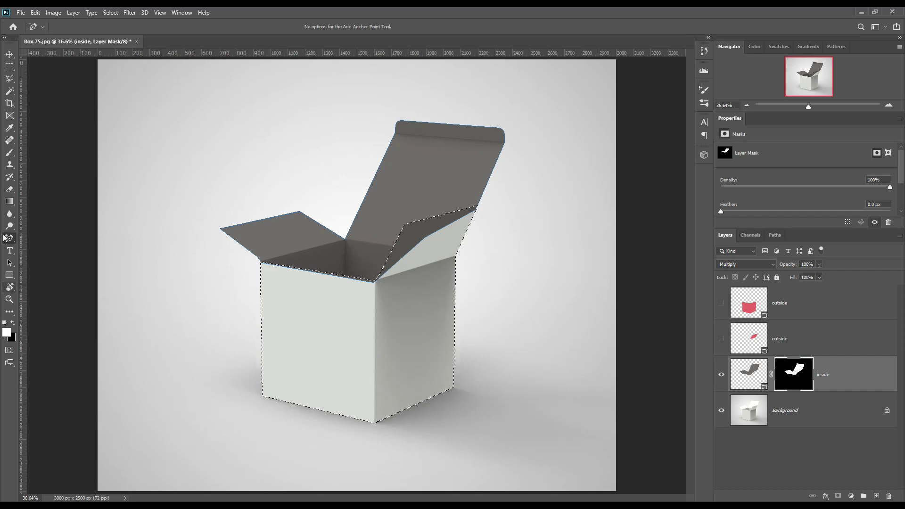
Step: Paint the selected area black (#000000) on the inside layer's mask with the Brush tool to remove the overlap, and drop the selection
{"action": "left_click", "coordinate": [9, 152]}
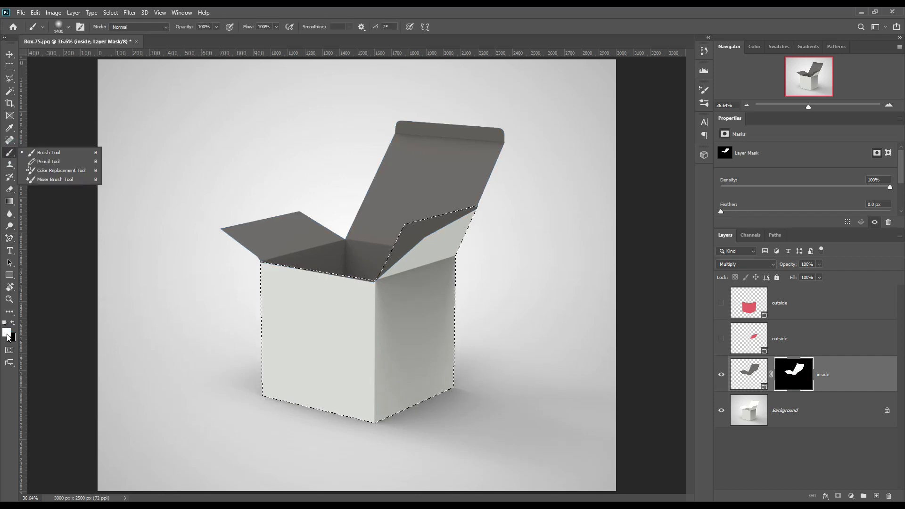
{"action": "left_click", "coordinate": [7, 332]}
{"action": "left_click", "coordinate": [639, 251]}
{"action": "left_click_drag", "start_coordinate": [624, 310], "coordinate": [611, 374]}
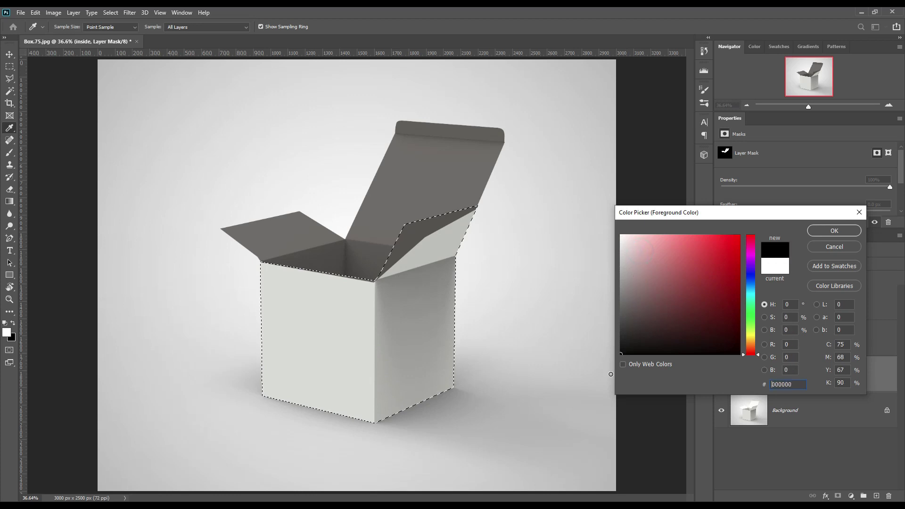
{"action": "left_click", "coordinate": [835, 231]}
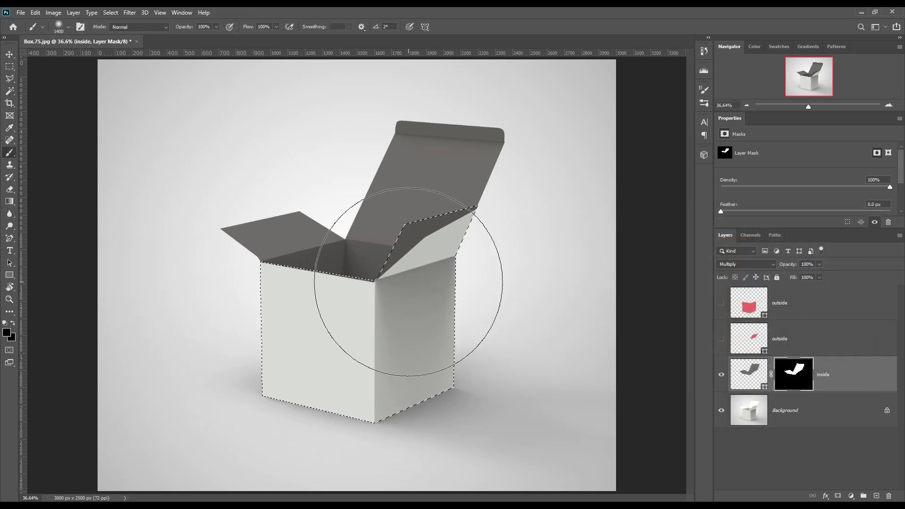
{"action": "left_click", "coordinate": [422, 234]}
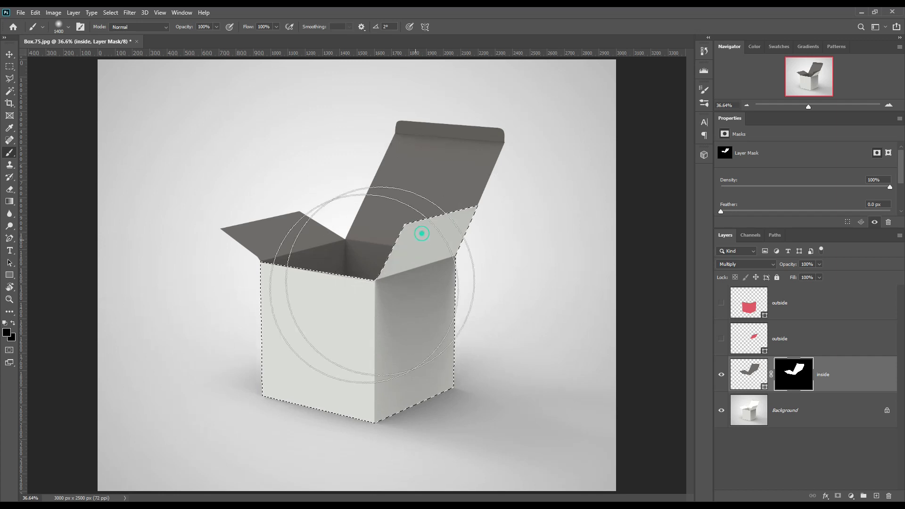
{"action": "mouse_move", "coordinate": [297, 260]}
{"action": "left_mouse_down"}
{"action": "mouse_move", "coordinate": [355, 279]}
{"action": "mouse_move", "coordinate": [350, 286]}
{"action": "mouse_move", "coordinate": [441, 264]}
{"action": "mouse_move", "coordinate": [396, 289]}
{"action": "mouse_move", "coordinate": [331, 266]}
{"action": "mouse_move", "coordinate": [328, 276]}
{"action": "mouse_move", "coordinate": [425, 251]}
{"action": "mouse_move", "coordinate": [451, 270]}
{"action": "mouse_move", "coordinate": [377, 289]}
{"action": "mouse_move", "coordinate": [437, 256]}
{"action": "mouse_move", "coordinate": [339, 251]}
{"action": "left_mouse_up"}
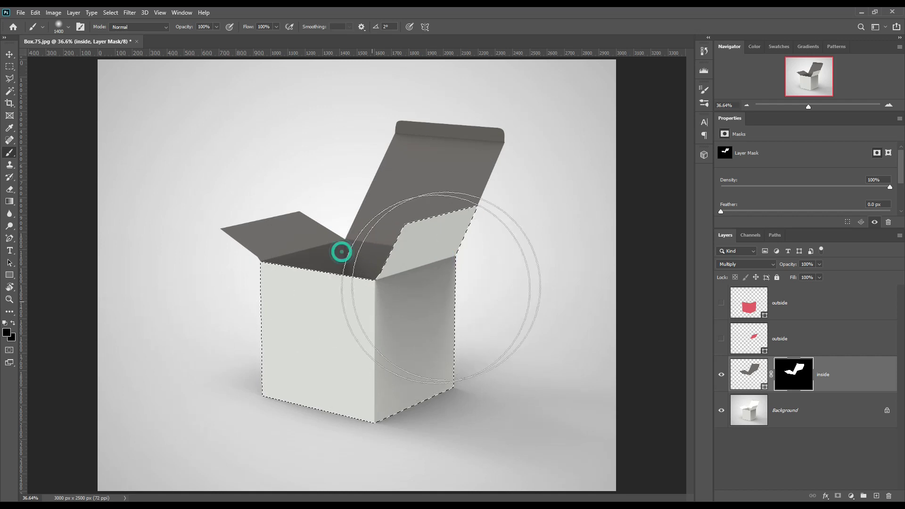
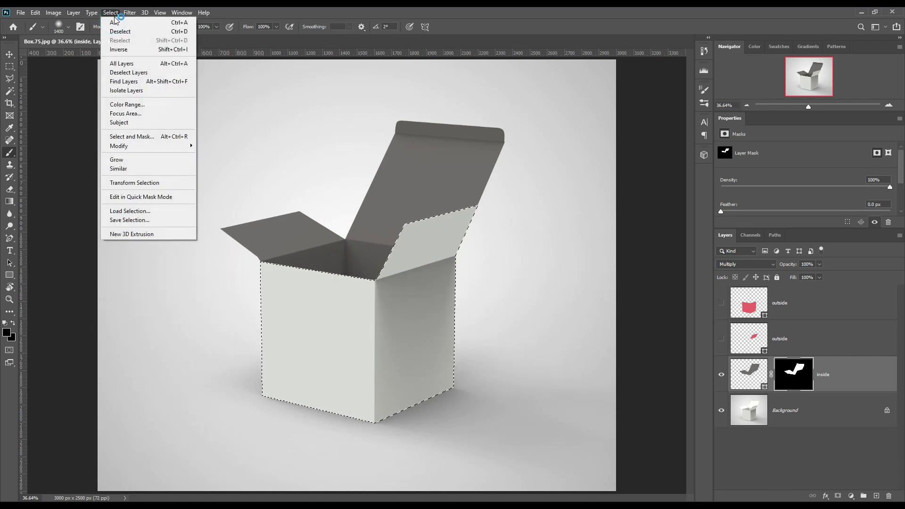
{"action": "left_click", "coordinate": [134, 32]}
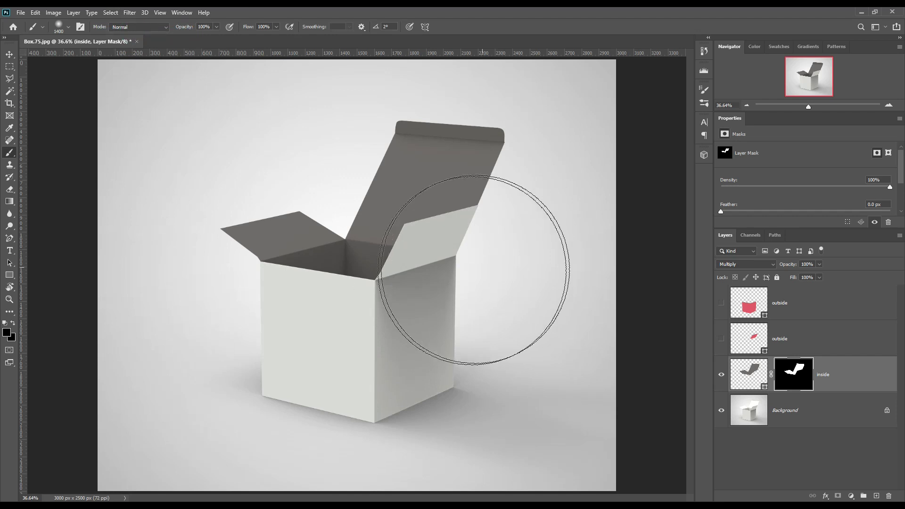
{"action": "left_click", "coordinate": [10, 55]}
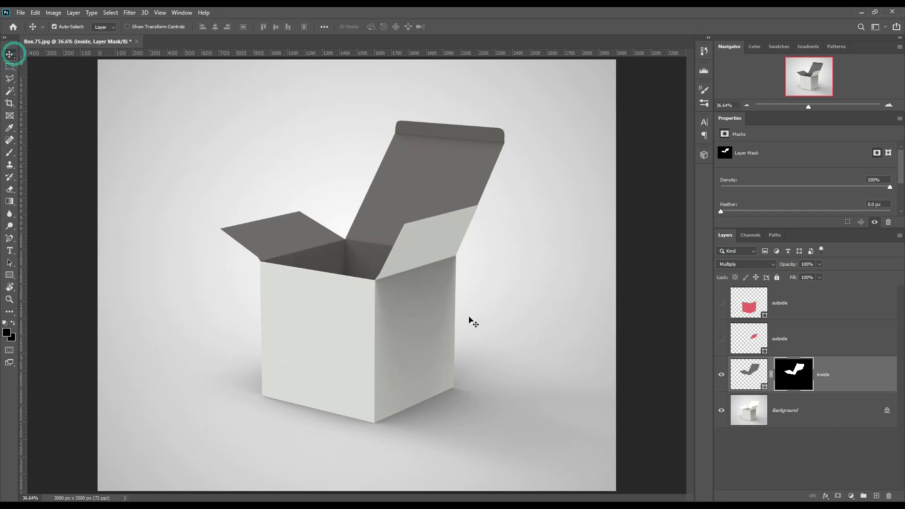
{"action": "left_click", "coordinate": [759, 450]}
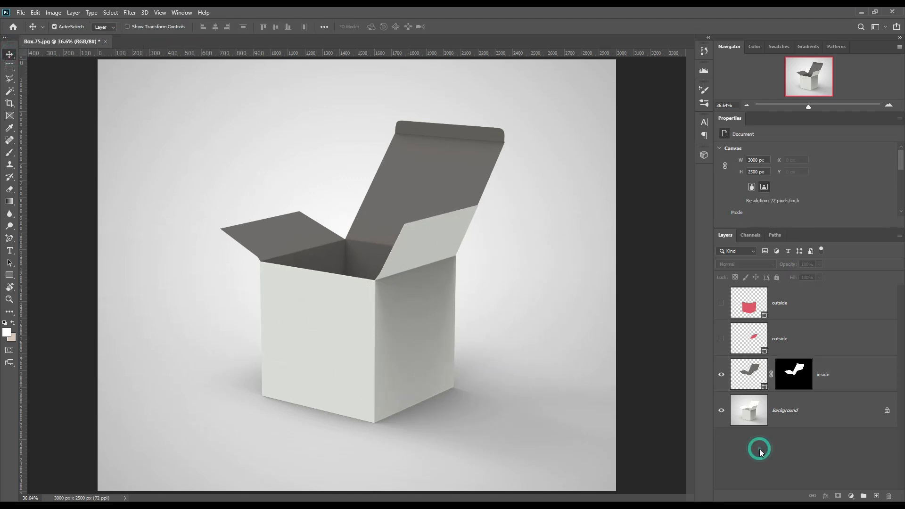
Step: Show the right flap's outside layer and set its blend mode to Multiply
{"action": "left_click", "coordinate": [721, 338]}
{"action": "left_click", "coordinate": [840, 345]}
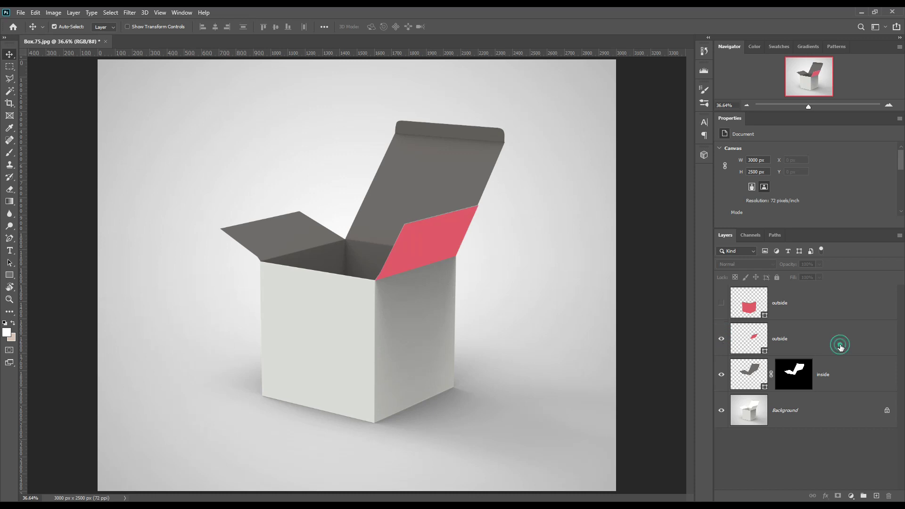
{"action": "left_click", "coordinate": [771, 264]}
{"action": "left_click", "coordinate": [746, 300]}
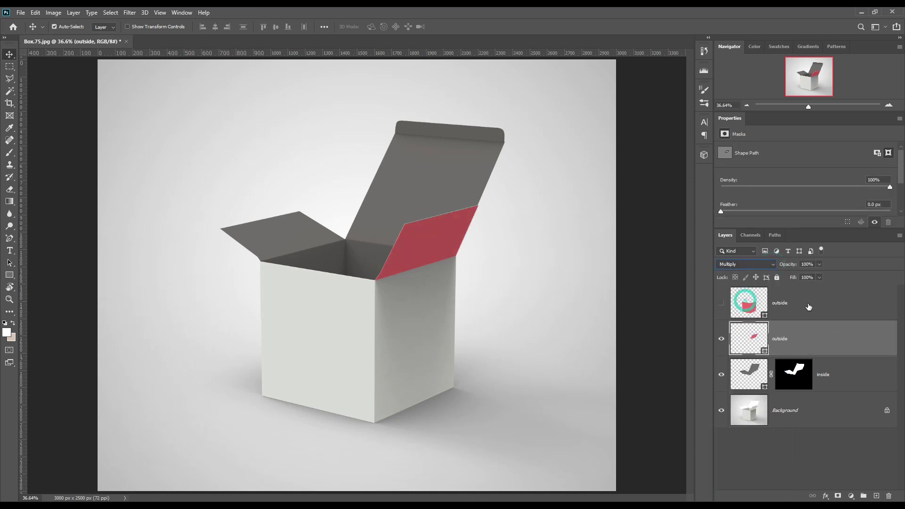
Step: Show the box body's outside layer and set its blend mode to Multiply
{"action": "left_click", "coordinate": [809, 307]}
{"action": "left_click", "coordinate": [721, 302]}
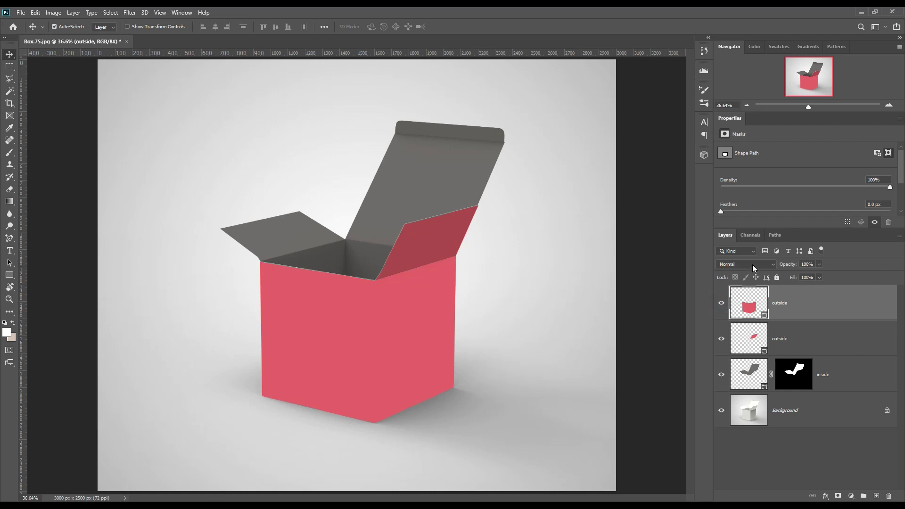
{"action": "left_click", "coordinate": [752, 264]}
{"action": "left_click", "coordinate": [745, 300]}
{"action": "left_click", "coordinate": [820, 325]}
{"action": "left_click", "coordinate": [838, 470]}
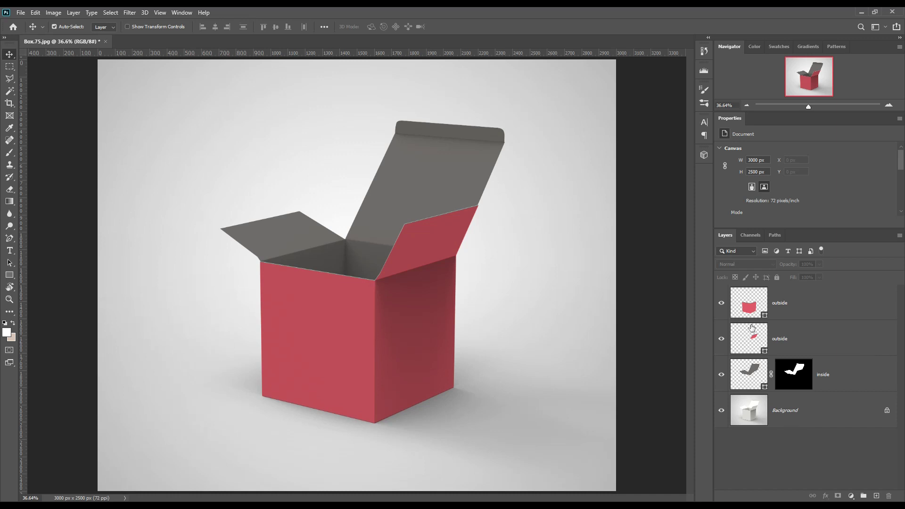
Step: Group the two outside layers and the inside layer, and name the group For Sleection
{"action": "left_click", "coordinate": [855, 384]}
{"action": "left_click", "coordinate": [834, 302], "text": "shift"}
{"action": "left_click_drag", "start_coordinate": [840, 350], "coordinate": [864, 492]}
{"action": "double_click", "coordinate": [759, 293]}
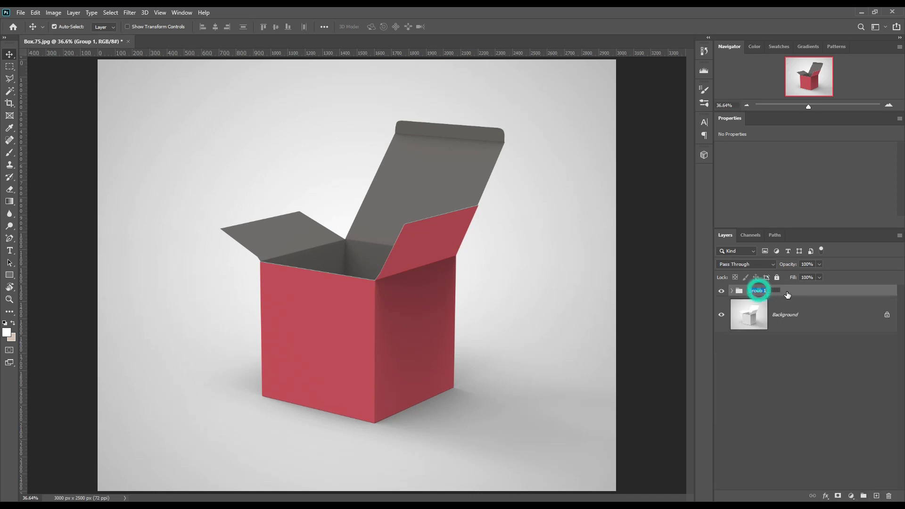
{"action": "type", "text": "For Section"}
{"action": "left_click", "coordinate": [762, 292]}
{"action": "key", "text": "BackSpace"}
{"action": "left_click", "coordinate": [839, 320]}
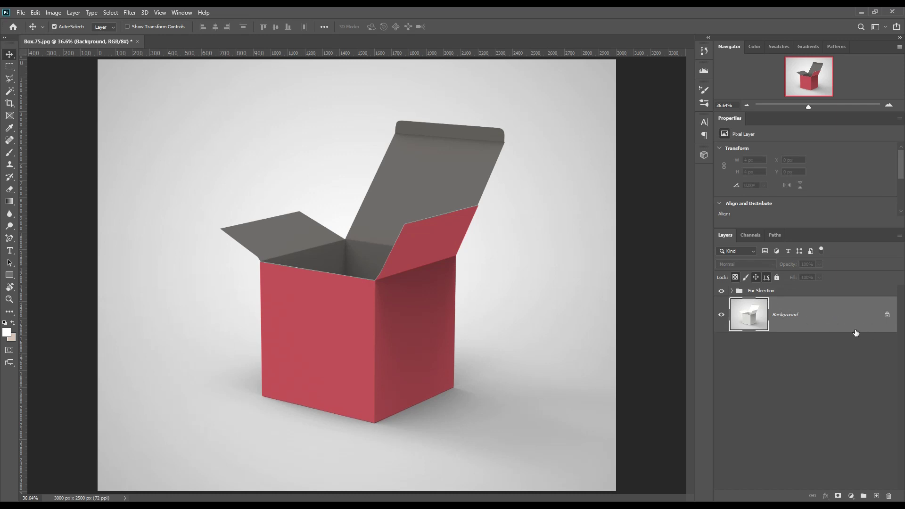
Step: Draw a white 875 x 875 px square shape directly above the Background layer, beside the box's front face
{"action": "left_click", "coordinate": [836, 324]}
{"action": "left_click", "coordinate": [9, 275]}
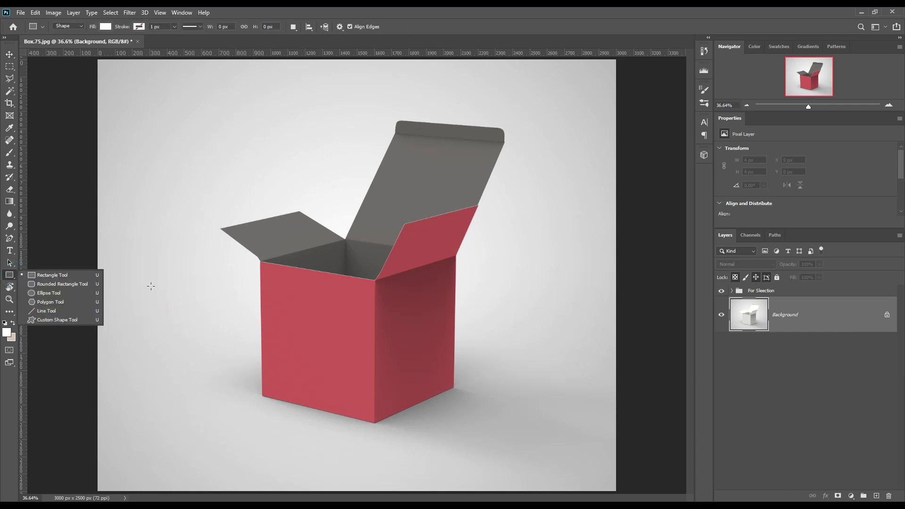
{"action": "left_click_drag", "start_coordinate": [147, 248], "coordinate": [297, 455]}
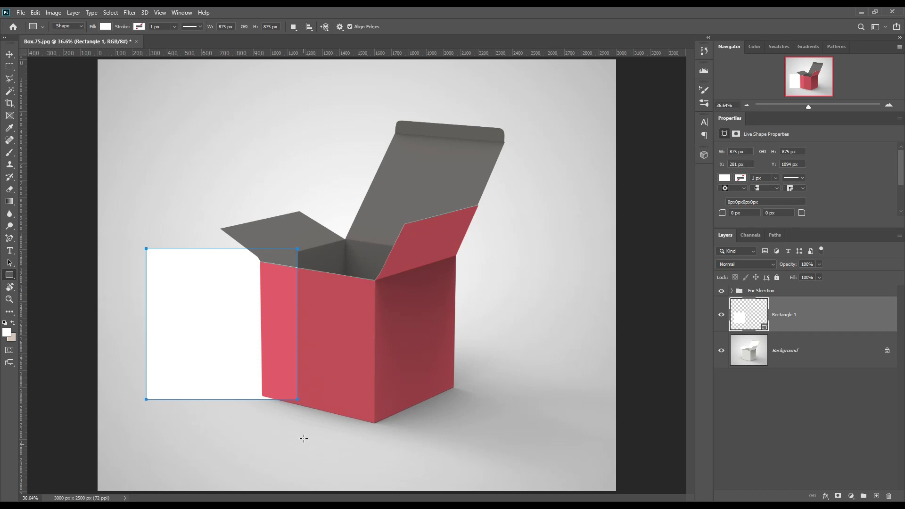
Step: Hide the For Sleection group and change the square's fill colour to a strong red
{"action": "left_click", "coordinate": [721, 291]}
{"action": "left_click", "coordinate": [807, 323]}
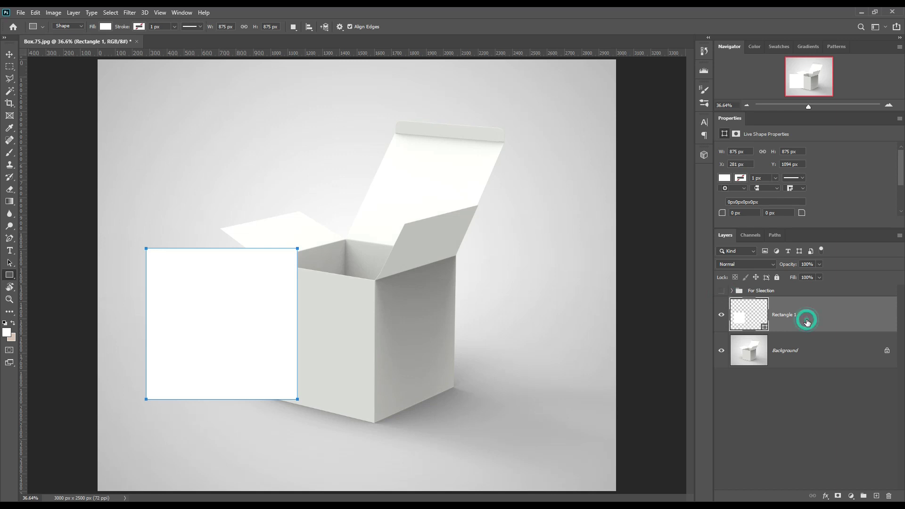
{"action": "double_click", "coordinate": [765, 328]}
{"action": "left_click", "coordinate": [724, 245]}
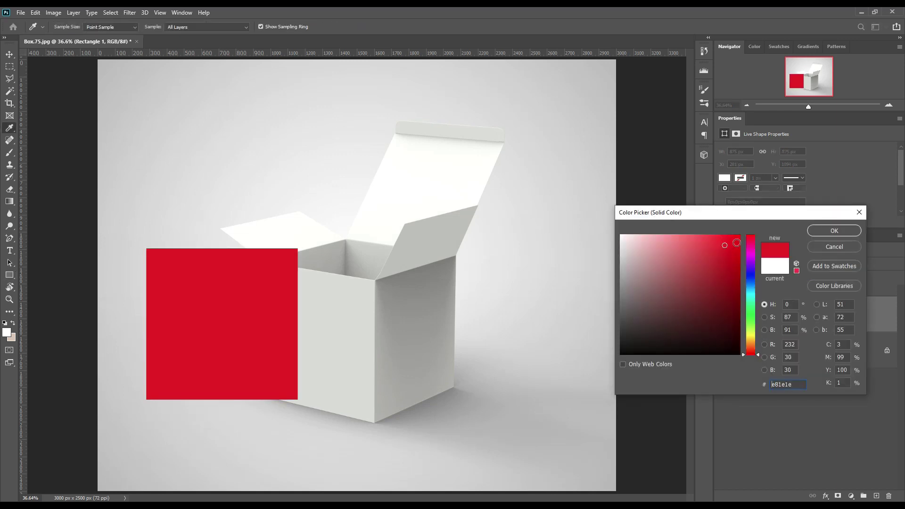
{"action": "left_click", "coordinate": [824, 229]}
Step: Convert the red square layer to a smart object
{"action": "left_click", "coordinate": [845, 317]}
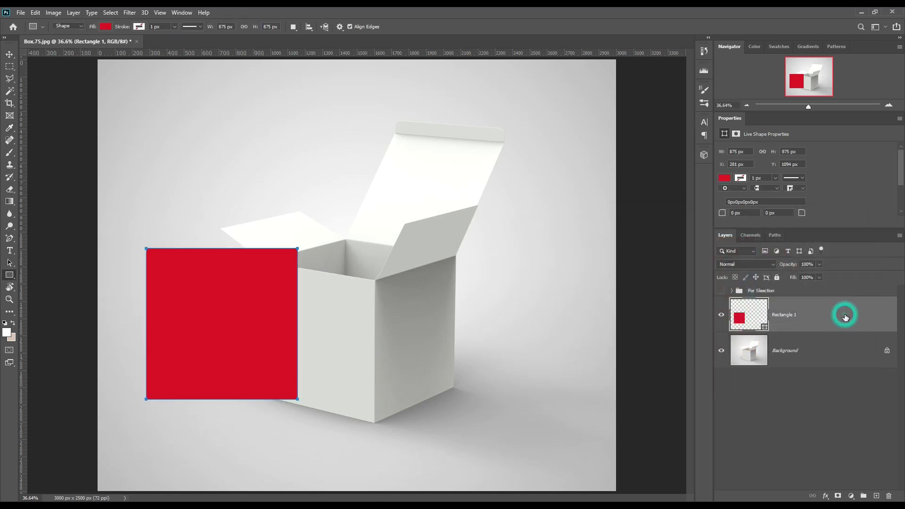
{"action": "right_click", "coordinate": [844, 317]}
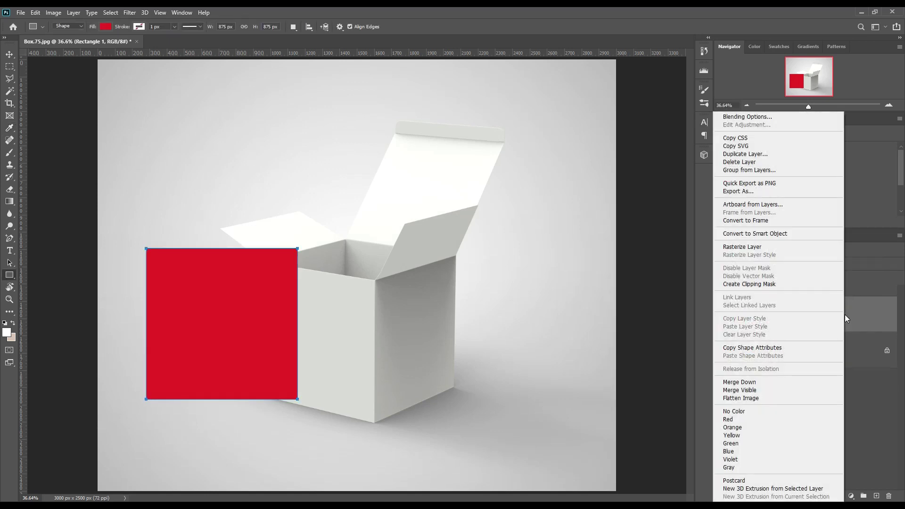
{"action": "left_click", "coordinate": [755, 236]}
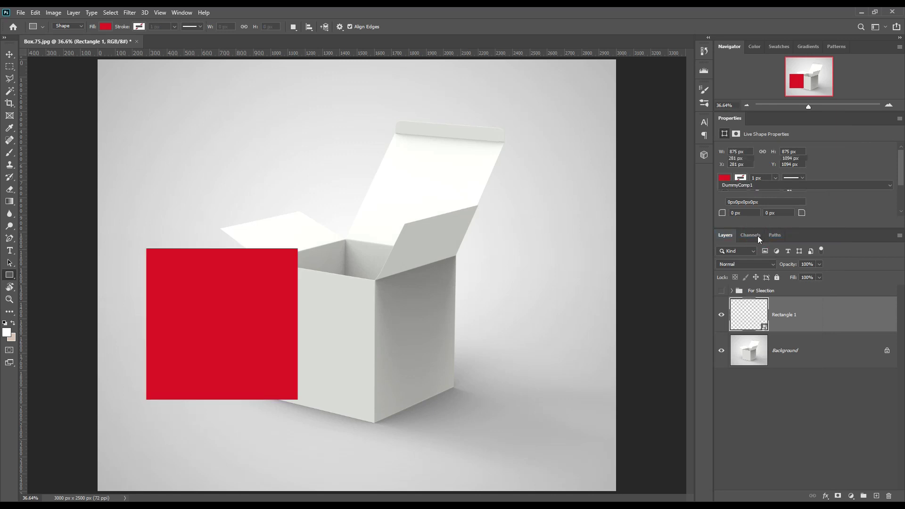
Step: Create an independent duplicate of the red square with New Smart Object via Copy
{"action": "left_click", "coordinate": [839, 315]}
{"action": "right_click", "coordinate": [822, 315]}
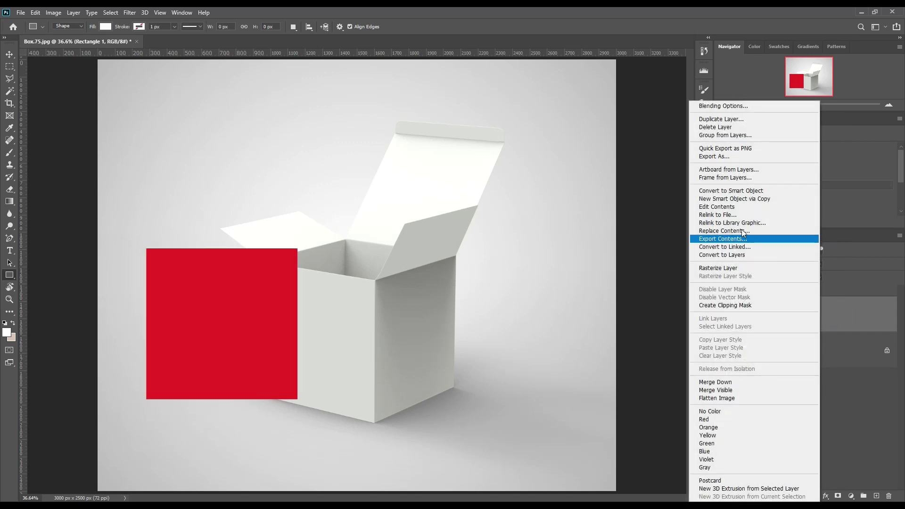
{"action": "left_click", "coordinate": [732, 199]}
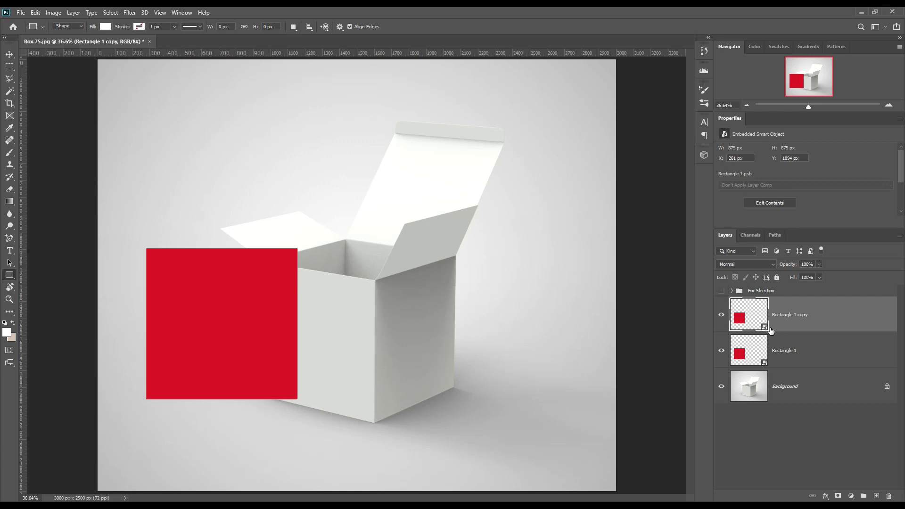
Step: Rename the copied smart object layer Side2 and the original smart object layer Side1
{"action": "double_click", "coordinate": [791, 314]}
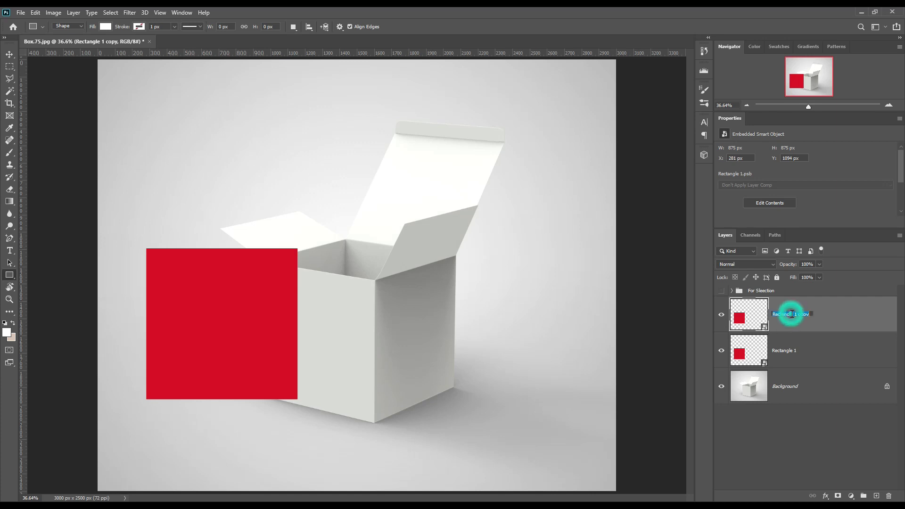
{"action": "type", "text": "Sid"}
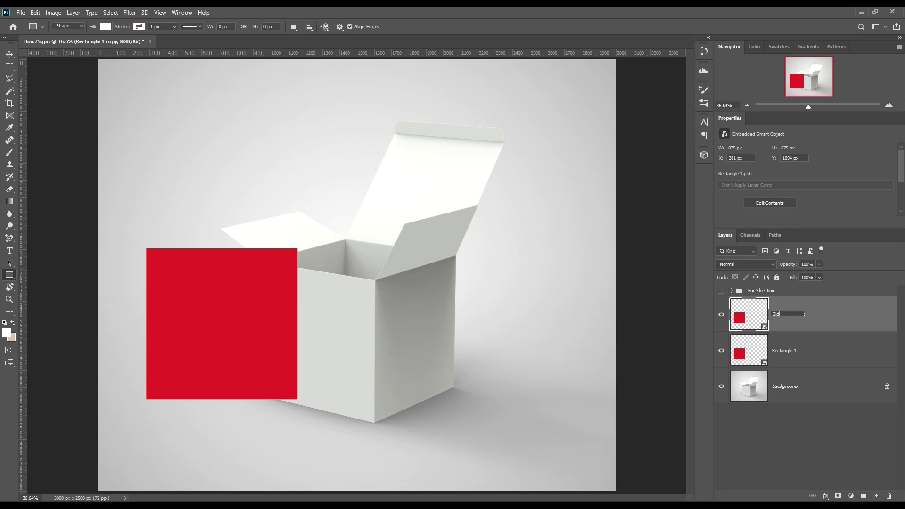
{"action": "type", "text": "e2\\"}
{"action": "key", "text": "Return"}
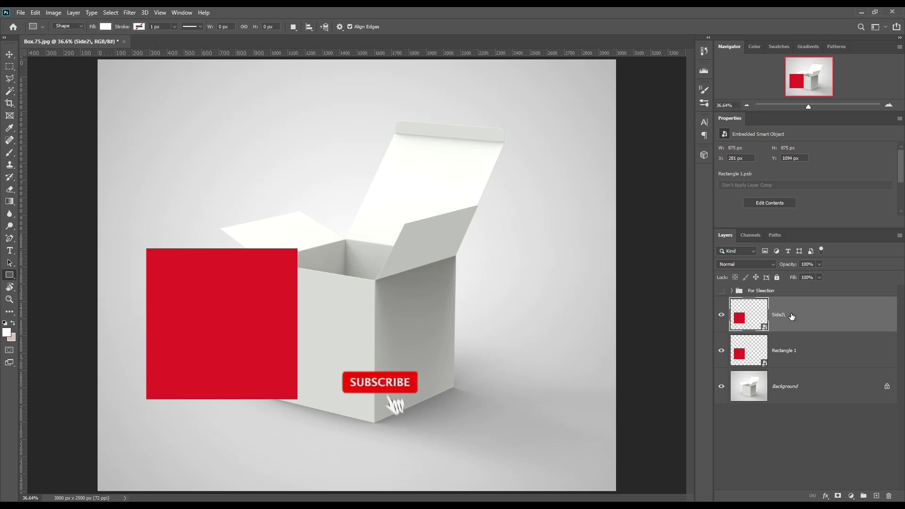
{"action": "double_click", "coordinate": [783, 350]}
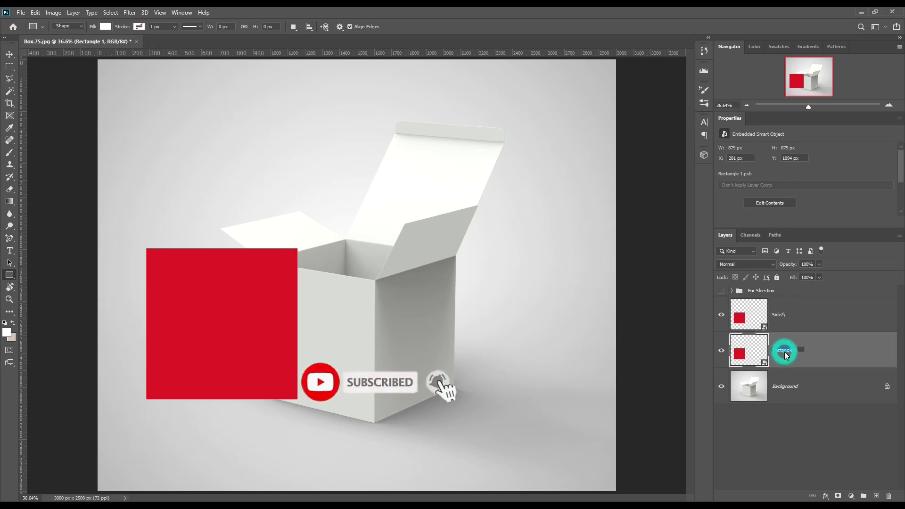
{"action": "type", "text": "Side1"}
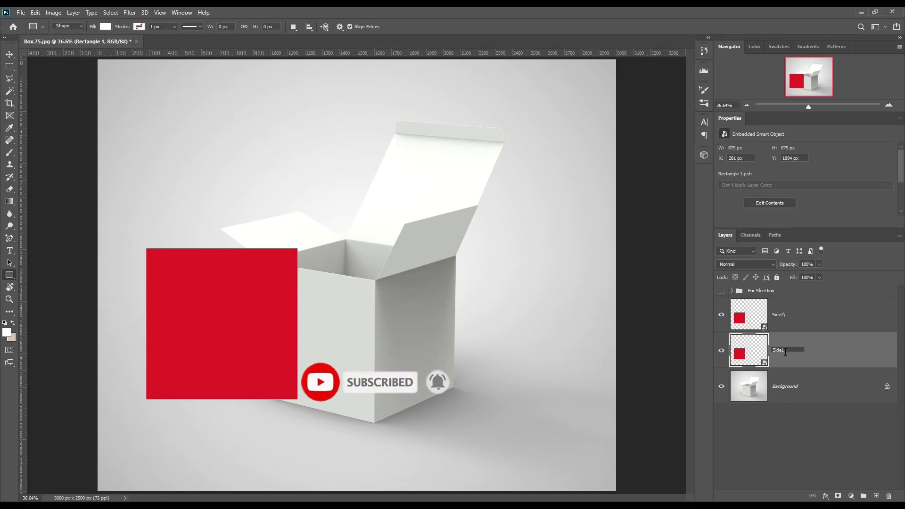
{"action": "key", "text": "Return"}
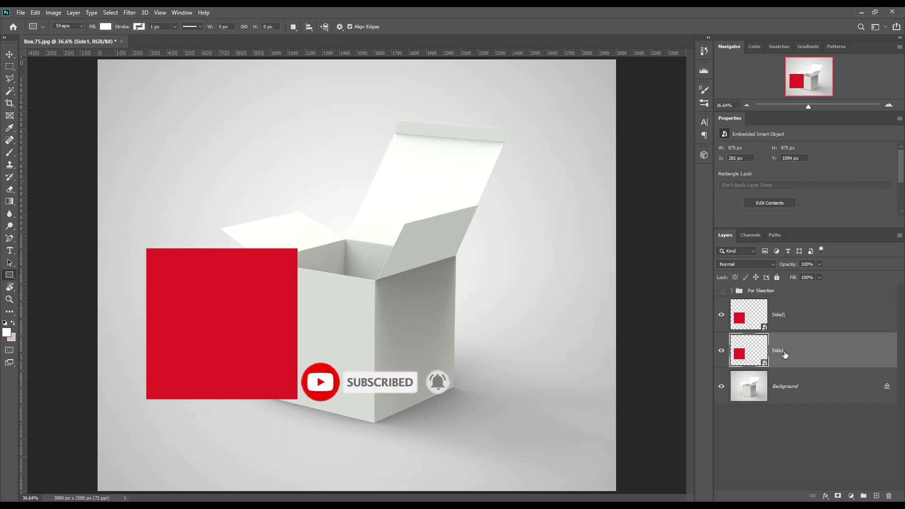
{"action": "double_click", "coordinate": [780, 315]}
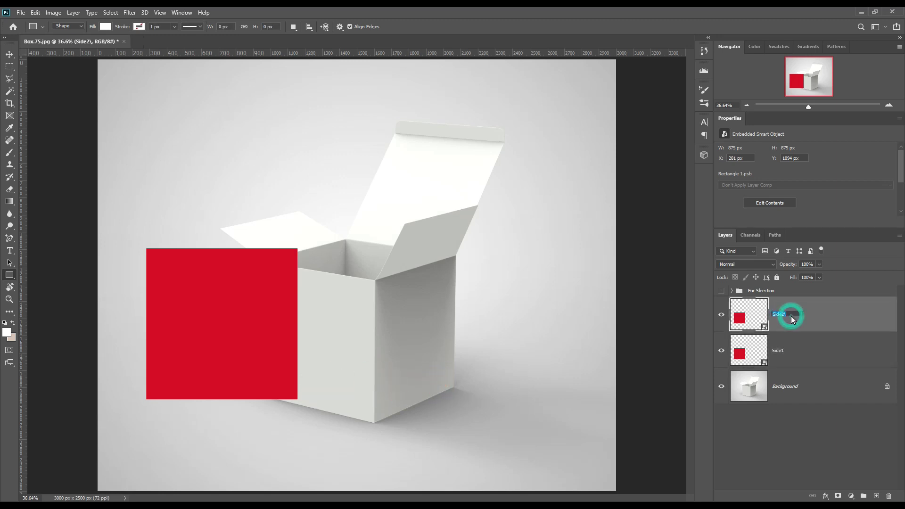
{"action": "key", "text": "BackSpace"}
{"action": "key", "text": "Return"}
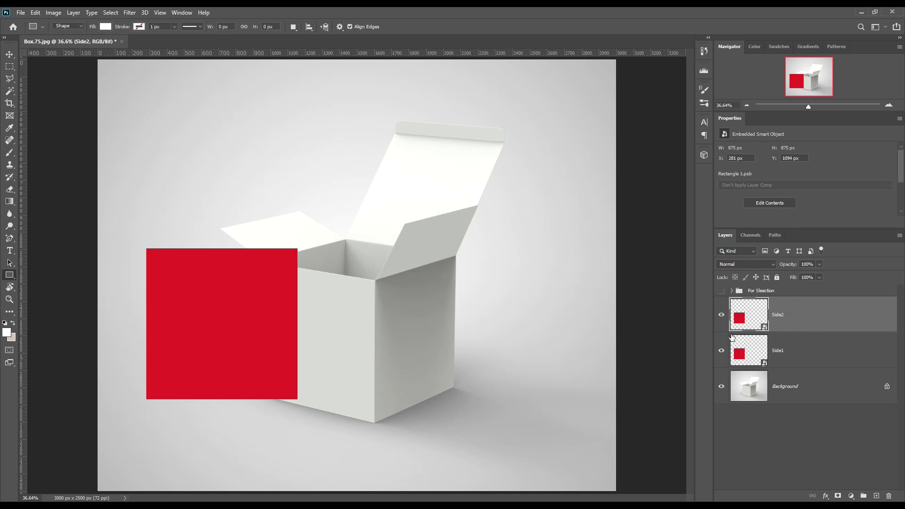
Step: Hide the Side2 layer and lower the Side1 layer's opacity to 41%
{"action": "left_click", "coordinate": [721, 315]}
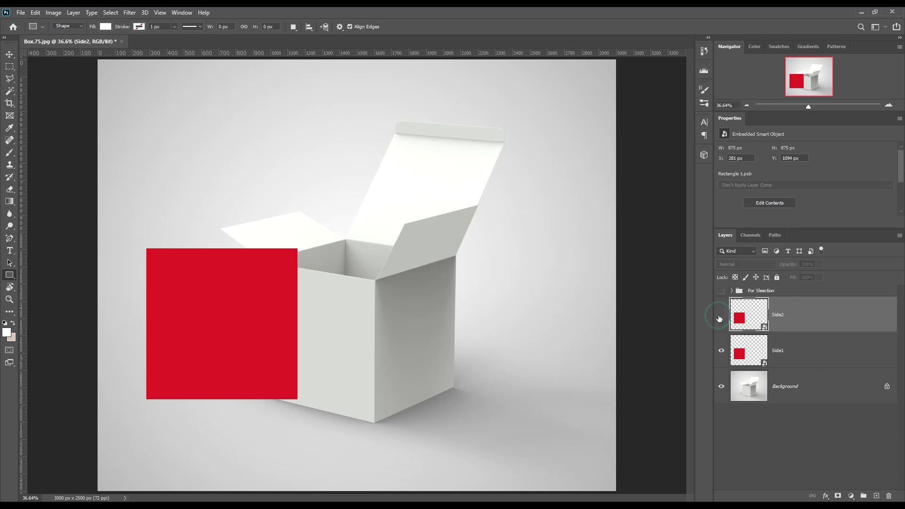
{"action": "left_click", "coordinate": [813, 356]}
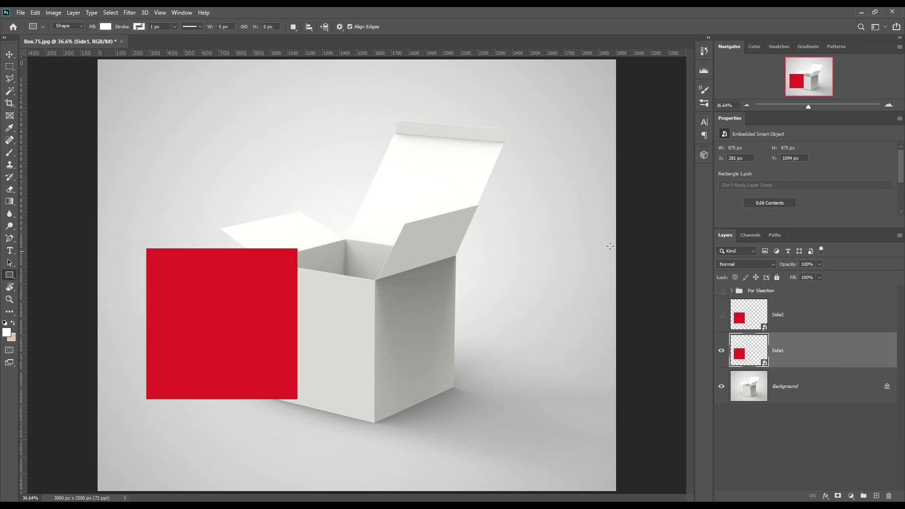
{"action": "left_click_drag", "start_coordinate": [792, 266], "coordinate": [765, 267]}
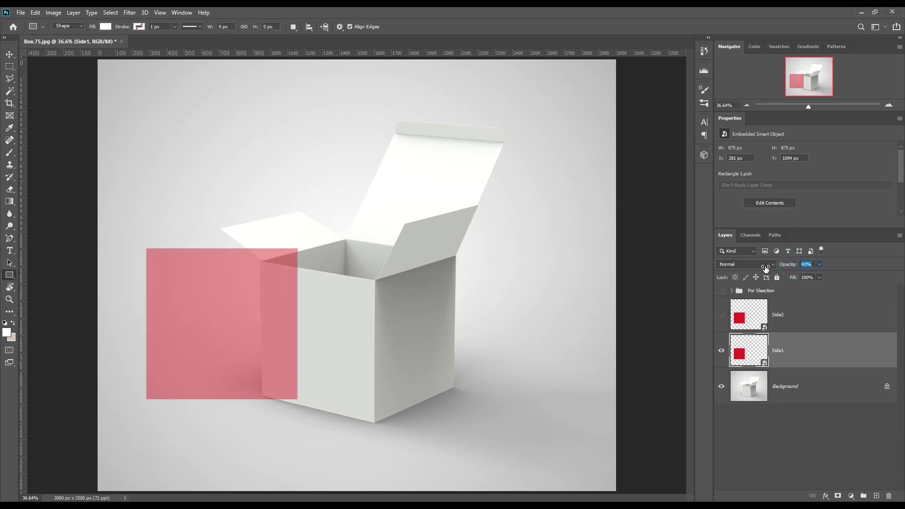
Step: Start a free transform on Side1 and move the square over the box's left front face
{"action": "left_click", "coordinate": [811, 353]}
{"action": "key", "text": "ctrl+t"}
{"action": "right_click", "coordinate": [208, 281]}
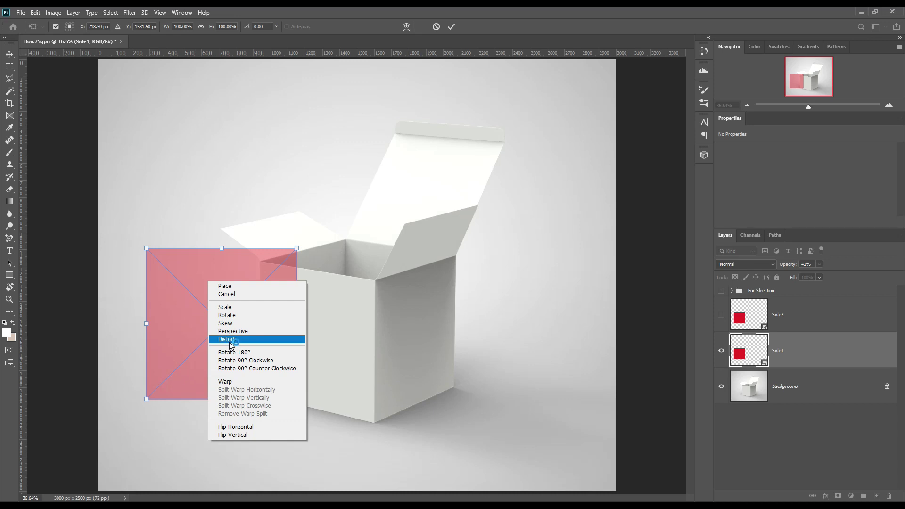
{"action": "left_click", "coordinate": [178, 309]}
{"action": "left_click_drag", "start_coordinate": [179, 309], "coordinate": [274, 325]}
Step: Distort Side1 so its four corners match the corners of the box's left front face, and apply the transform
{"action": "right_click", "coordinate": [290, 296]}
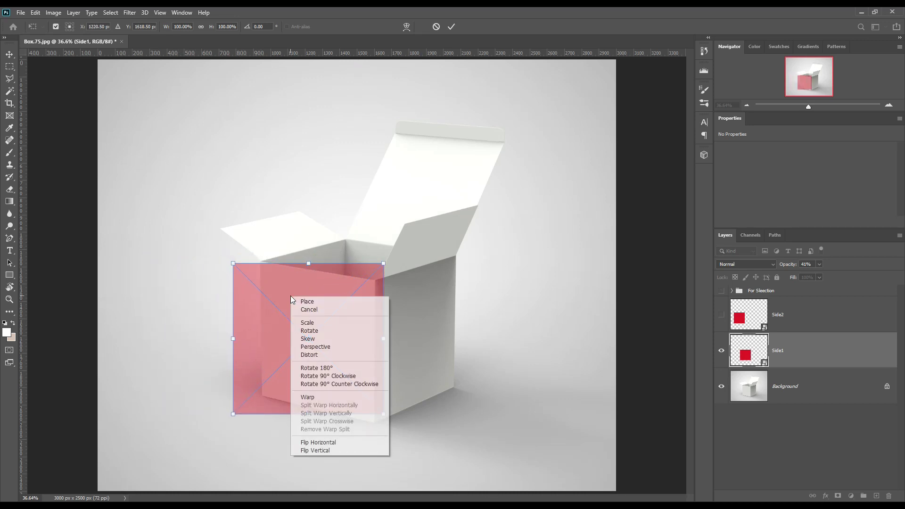
{"action": "left_click", "coordinate": [319, 356]}
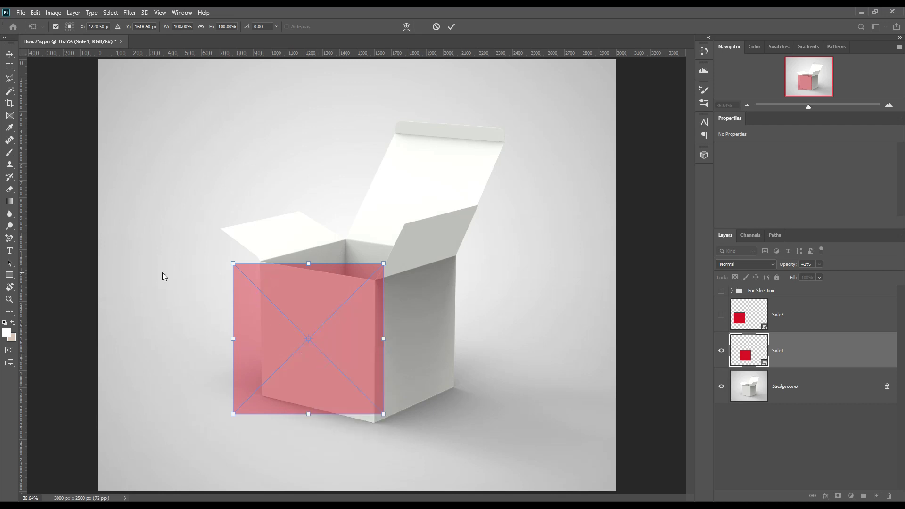
{"action": "key", "text": "ctrl+plus"}
{"action": "key", "text": "ctrl+plus"}
{"action": "key", "text": "ctrl+plus"}
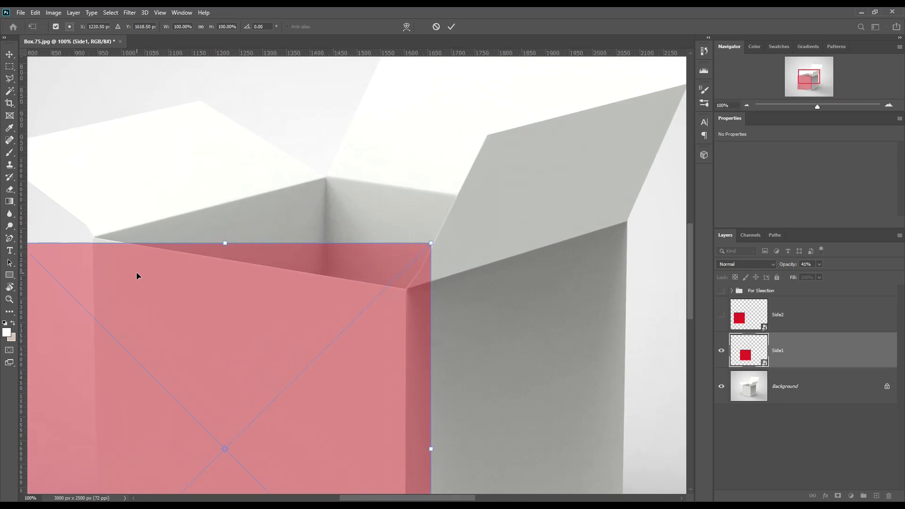
{"action": "key", "text": "ctrl+plus"}
{"action": "key", "text": "ctrl+plus"}
{"action": "left_click_drag", "start_coordinate": [168, 277], "coordinate": [434, 378]}
{"action": "left_click_drag", "start_coordinate": [210, 361], "coordinate": [400, 335]}
{"action": "left_click_drag", "start_coordinate": [275, 294], "coordinate": [496, 283]}
{"action": "left_click_drag", "start_coordinate": [537, 438], "coordinate": [109, 317]}
{"action": "left_click_drag", "start_coordinate": [330, 374], "coordinate": [321, 381]}
{"action": "scroll", "coordinate": [471, 178], "scroll_direction": "up", "scroll_amount": 10}
{"action": "left_click_drag", "start_coordinate": [472, 178], "coordinate": [389, 305]}
{"action": "scroll", "coordinate": [388, 305], "scroll_direction": "left", "scroll_amount": 15}
{"action": "scroll", "coordinate": [401, 262], "scroll_direction": "right", "scroll_amount": 15}
{"action": "scroll", "coordinate": [402, 262], "scroll_direction": "down", "scroll_amount": 5}
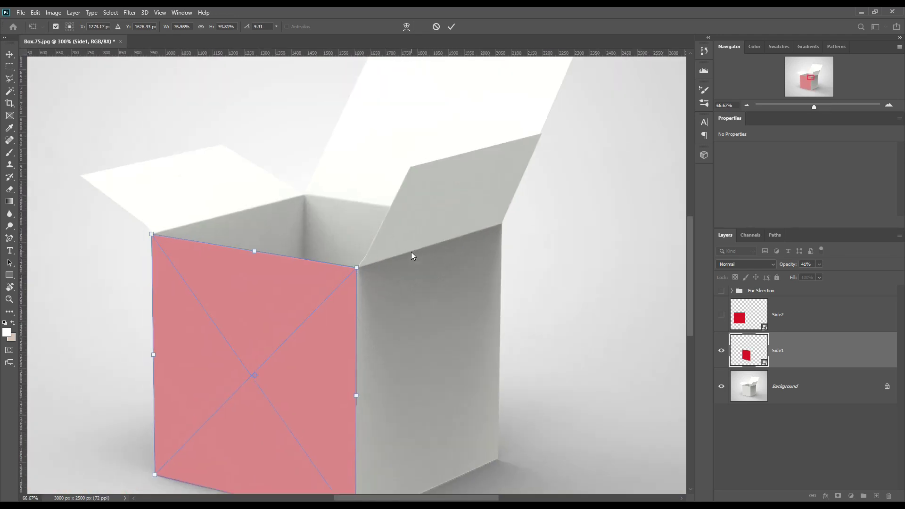
{"action": "key", "text": "ctrl+0"}
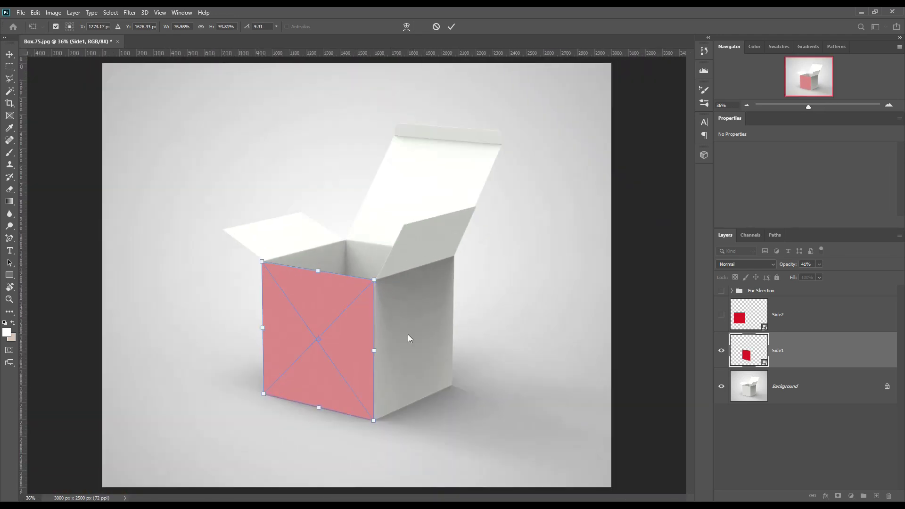
{"action": "left_click", "coordinate": [452, 27]}
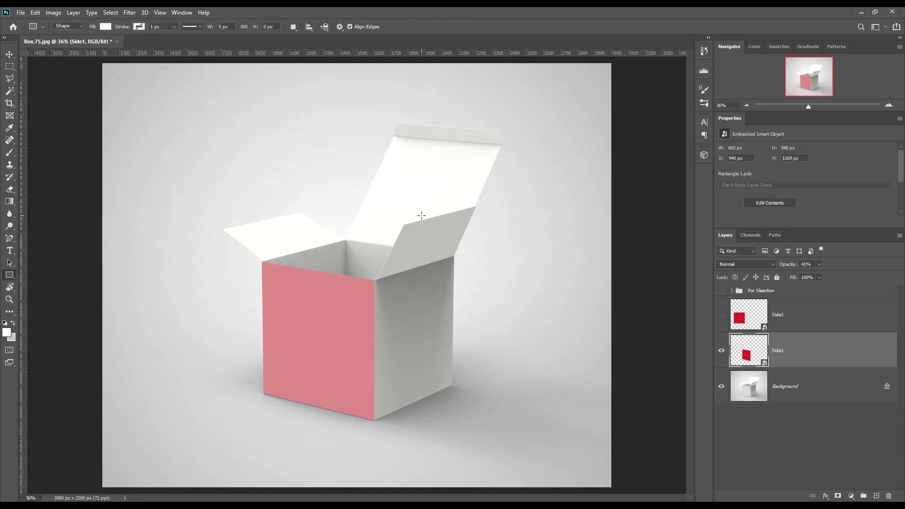
Step: Show Side2, set its opacity to 39% and move it over the box's right front face with a free transform
{"action": "left_click", "coordinate": [721, 314]}
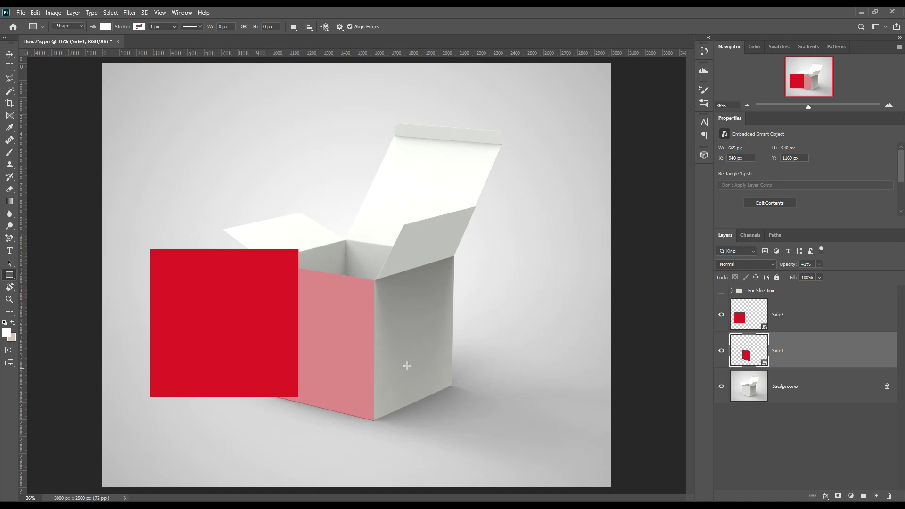
{"action": "left_click", "coordinate": [859, 325]}
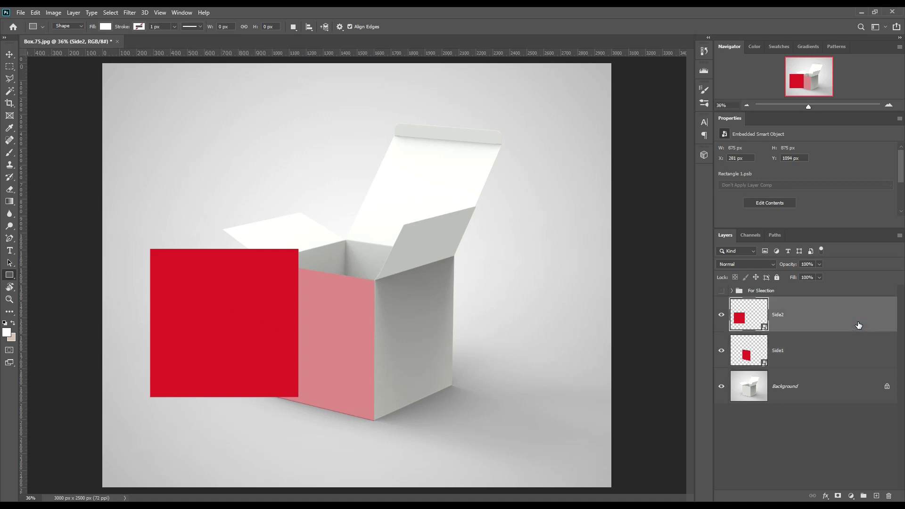
{"action": "key", "text": "ctrl+t"}
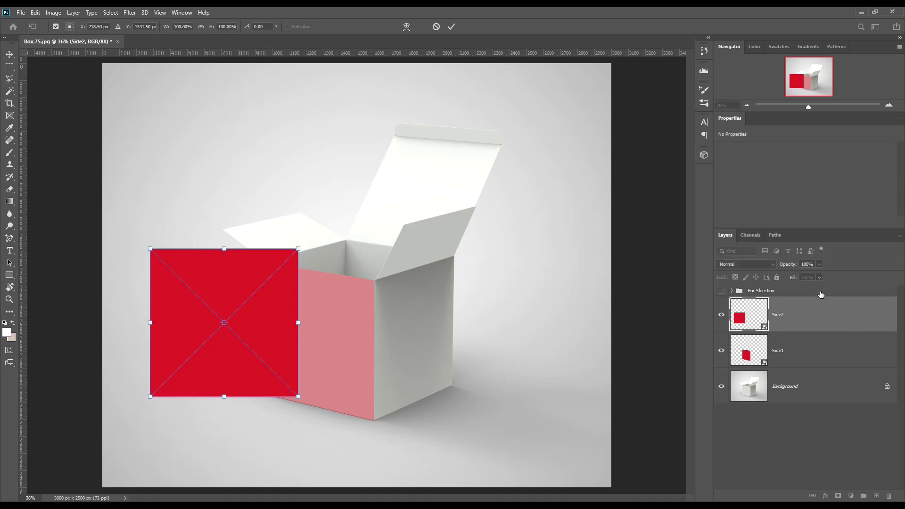
{"action": "left_click", "coordinate": [780, 267]}
{"action": "left_click_drag", "start_coordinate": [781, 267], "coordinate": [762, 266]}
{"action": "left_click_drag", "start_coordinate": [224, 296], "coordinate": [439, 319]}
Step: Distort Side2 to fit the four corners of the box's right front face, apply the transform, and check the shared top corner
{"action": "scroll", "coordinate": [455, 249], "scroll_direction": "up", "scroll_amount": 5}
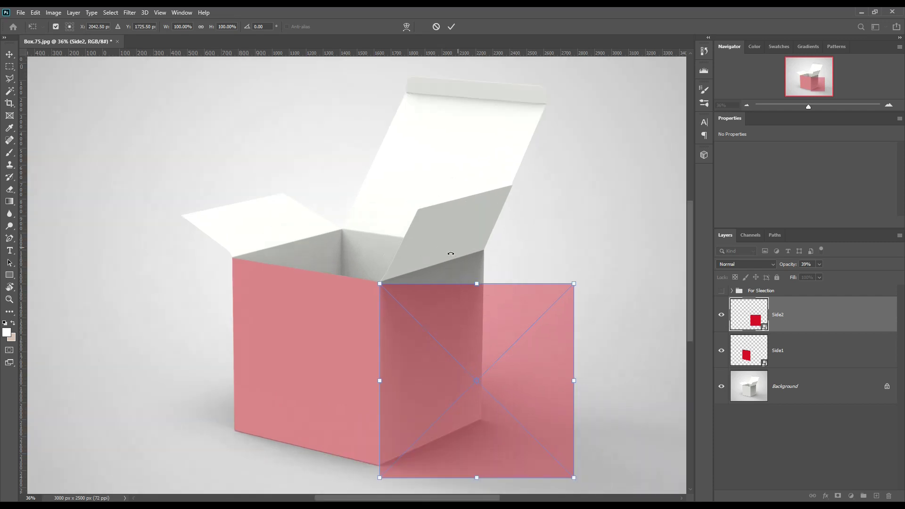
{"action": "scroll", "coordinate": [451, 252], "scroll_direction": "up", "scroll_amount": 2}
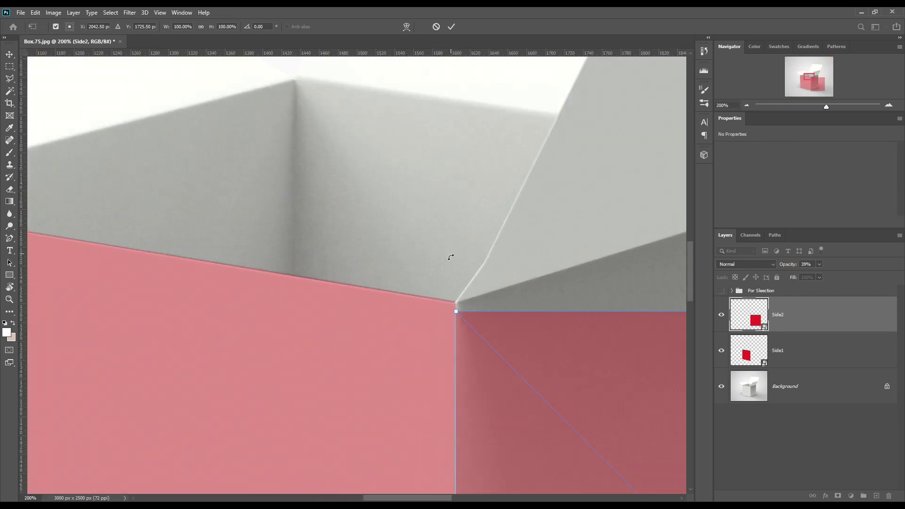
{"action": "left_click_drag", "start_coordinate": [525, 363], "coordinate": [286, 300]}
{"action": "right_click", "coordinate": [248, 281]}
{"action": "left_click", "coordinate": [278, 335]}
{"action": "left_click_drag", "start_coordinate": [203, 256], "coordinate": [204, 247]}
{"action": "left_click_drag", "start_coordinate": [216, 293], "coordinate": [294, 276]}
{"action": "key", "text": "Return"}
{"action": "key", "text": "ctrl+0"}
{"action": "scroll", "coordinate": [520, 313], "scroll_direction": "up", "scroll_amount": 6}
{"action": "key", "text": "u"}
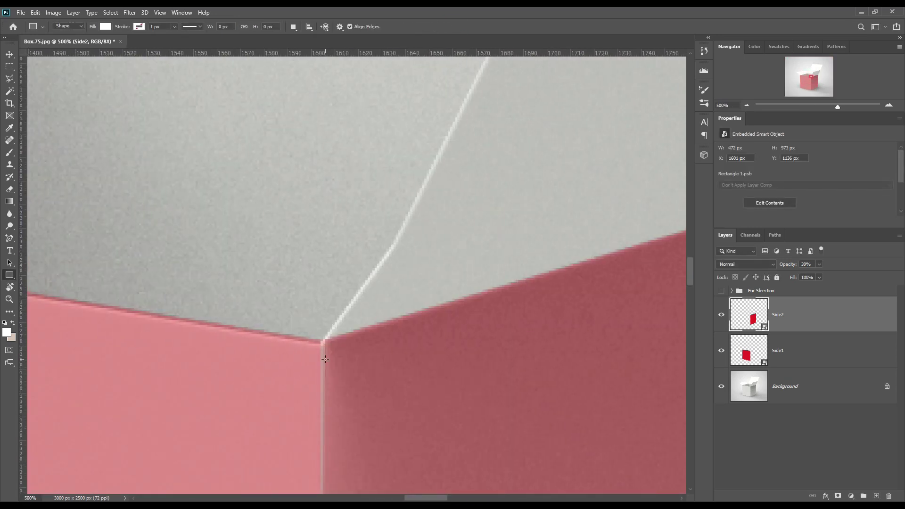
Step: Set the opacity of both Side2 and Side1 to 100%
{"action": "scroll", "coordinate": [318, 341], "scroll_direction": "up", "scroll_amount": 2}
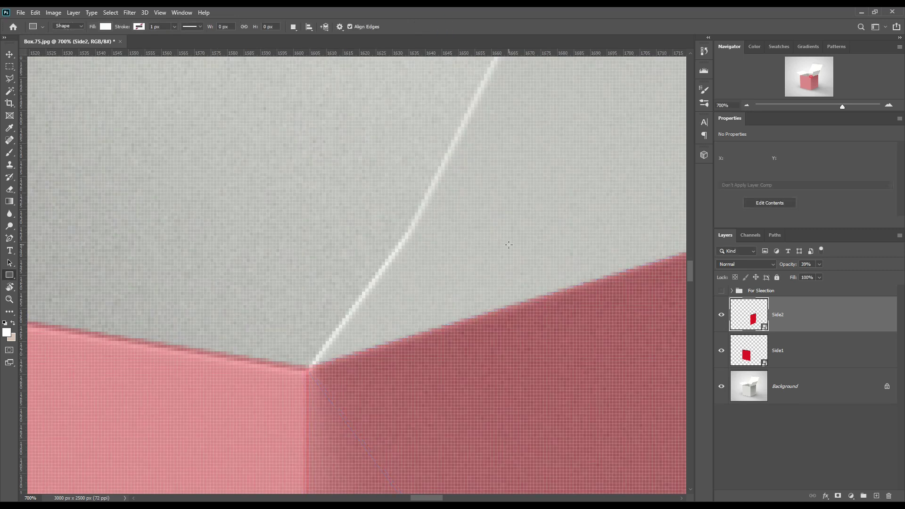
{"action": "key", "text": "ctrl+0"}
{"action": "left_click", "coordinate": [801, 320]}
{"action": "left_click", "coordinate": [785, 264]}
{"action": "type", "text": "100"}
{"action": "key", "text": "Return"}
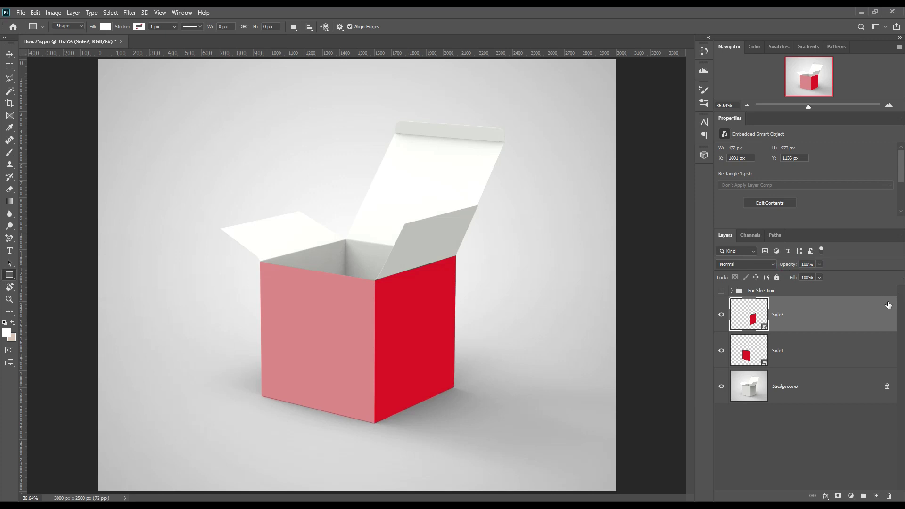
{"action": "left_click", "coordinate": [791, 351]}
{"action": "left_click", "coordinate": [783, 265]}
{"action": "type", "text": "100"}
{"action": "key", "text": "Return"}
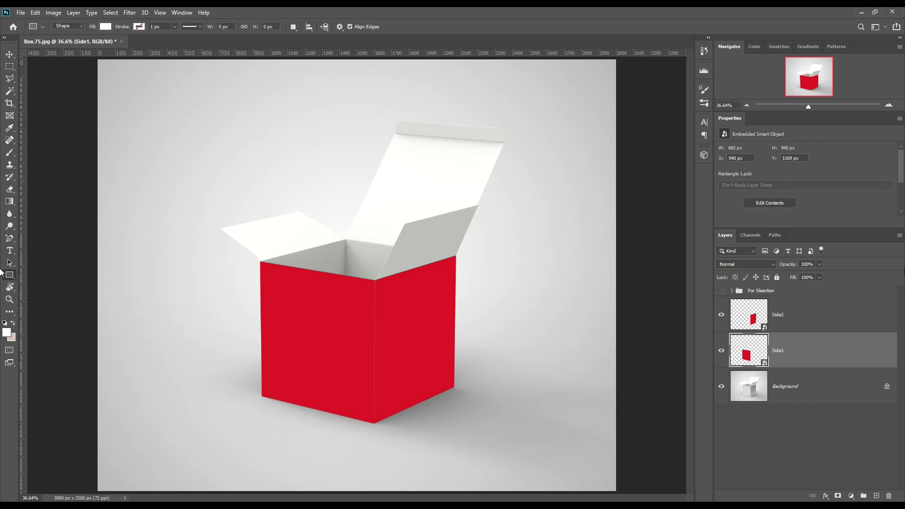
Step: Load the outline of the right flap's outside shape in the For Sleection group as a selection
{"action": "left_click", "coordinate": [754, 291]}
{"action": "left_click", "coordinate": [732, 291]}
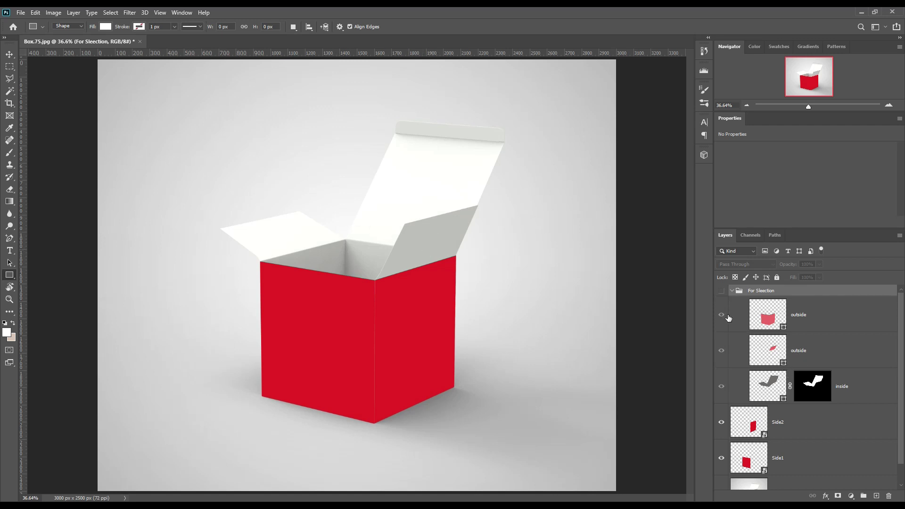
{"action": "left_click", "coordinate": [778, 357], "text": "ctrl"}
{"action": "left_click", "coordinate": [732, 290]}
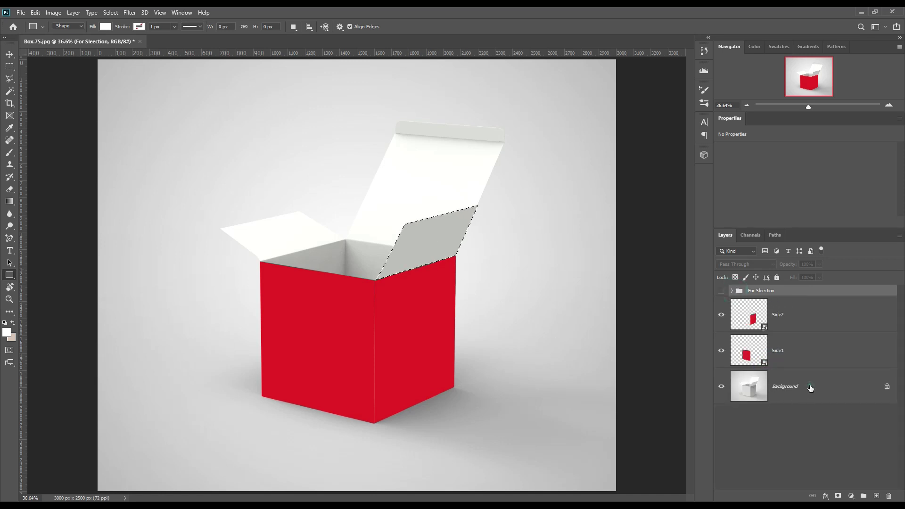
Step: Add a Solid Color fill layer for the selected flap directly above Background, using the red sampled from the box's right face
{"action": "left_click", "coordinate": [809, 387]}
{"action": "left_click", "coordinate": [850, 496]}
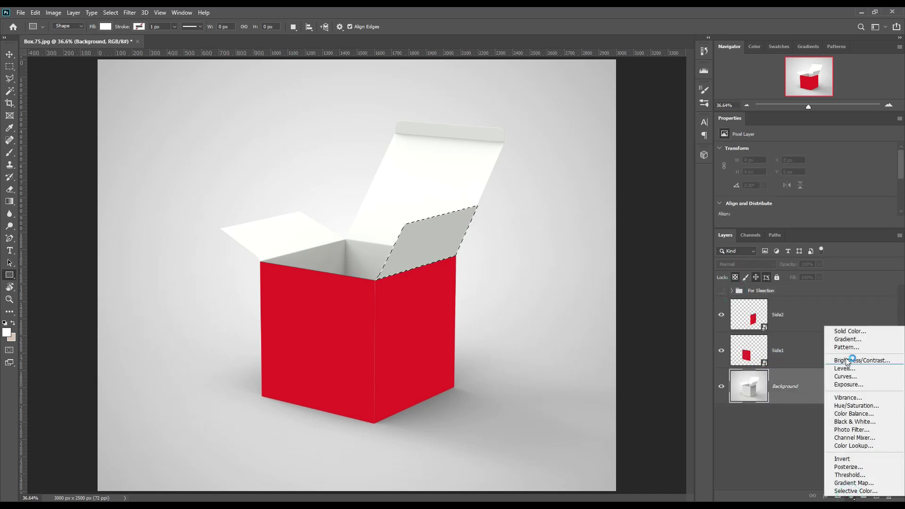
{"action": "left_click", "coordinate": [856, 332]}
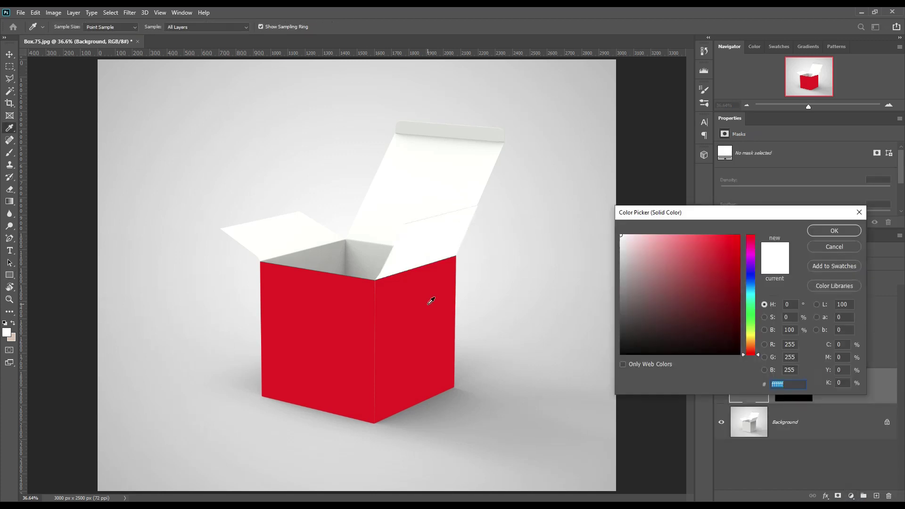
{"action": "left_click", "coordinate": [430, 303]}
{"action": "left_click", "coordinate": [841, 229]}
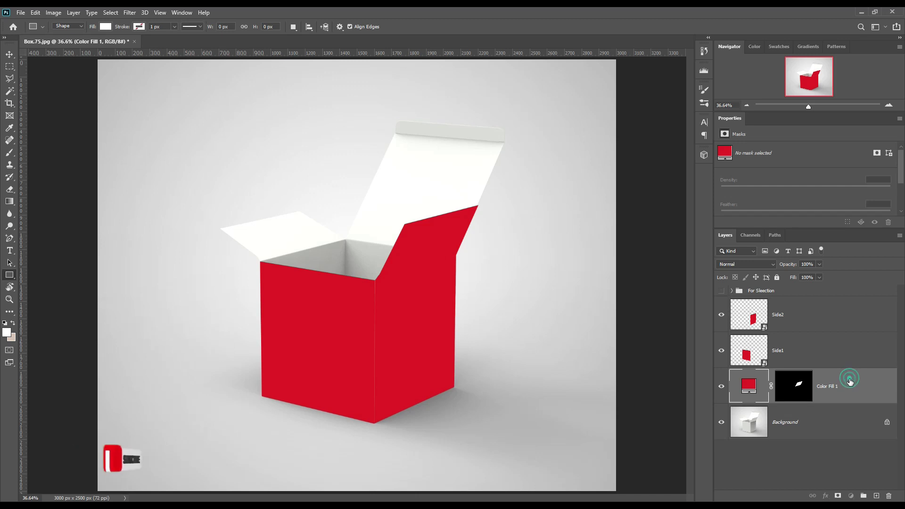
Step: Group Side2, Side1 and the flap's colour fill, and name the group BOX OUTSIDE
{"action": "left_click", "coordinate": [828, 317], "text": "shift"}
{"action": "left_click_drag", "start_coordinate": [853, 336], "coordinate": [863, 496]}
{"action": "double_click", "coordinate": [755, 304]}
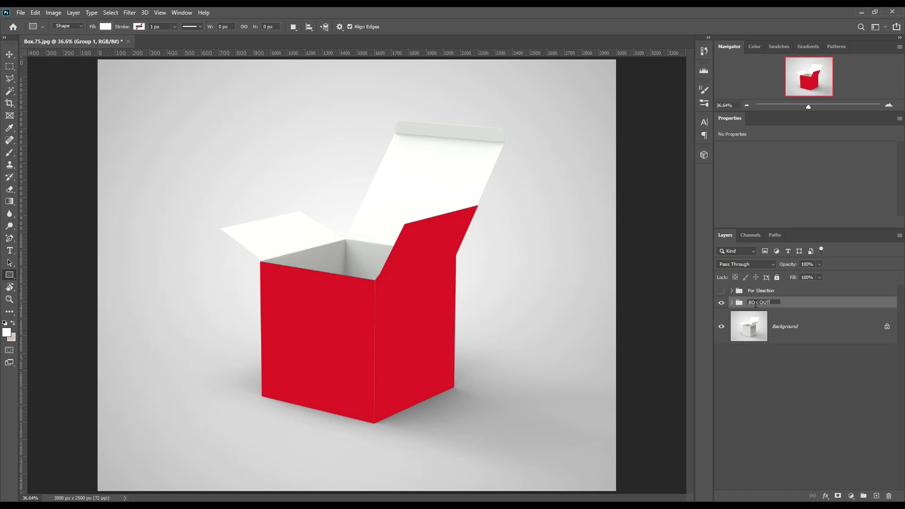
{"action": "key", "text": "Return"}
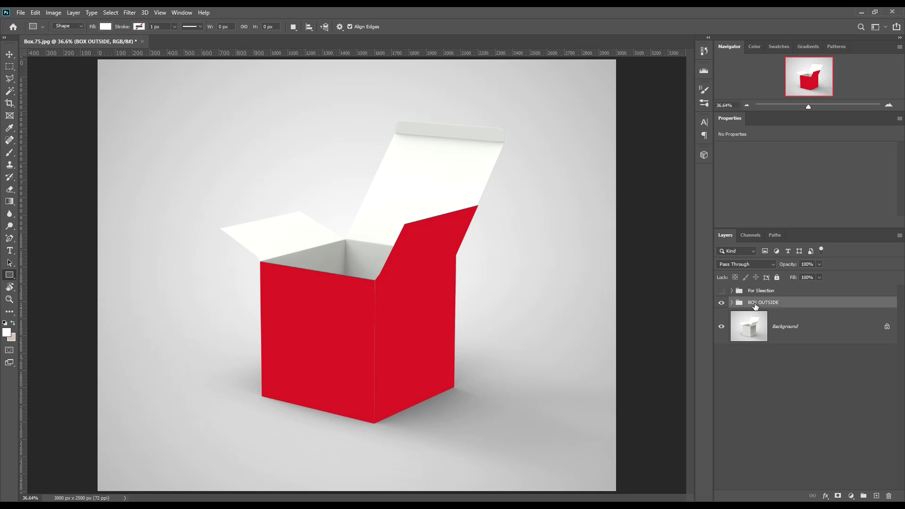
Step: Load both outside shapes in For Sleection as one combined selection and use it as the layer mask of BOX OUTSIDE
{"action": "left_click", "coordinate": [733, 290]}
{"action": "left_click", "coordinate": [777, 322], "text": "ctrl"}
{"action": "left_click", "coordinate": [784, 364], "text": "ctrl+shift"}
{"action": "left_click", "coordinate": [731, 291]}
{"action": "left_click", "coordinate": [808, 301]}
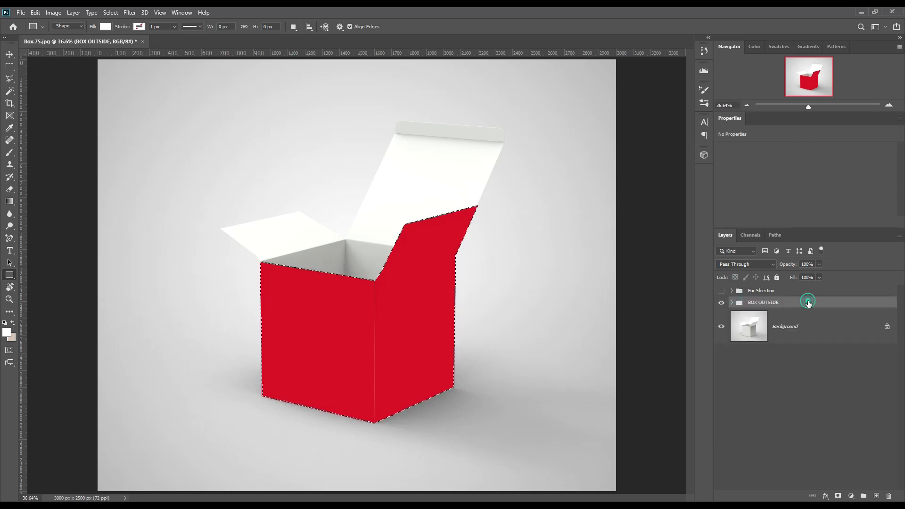
{"action": "left_click", "coordinate": [837, 495]}
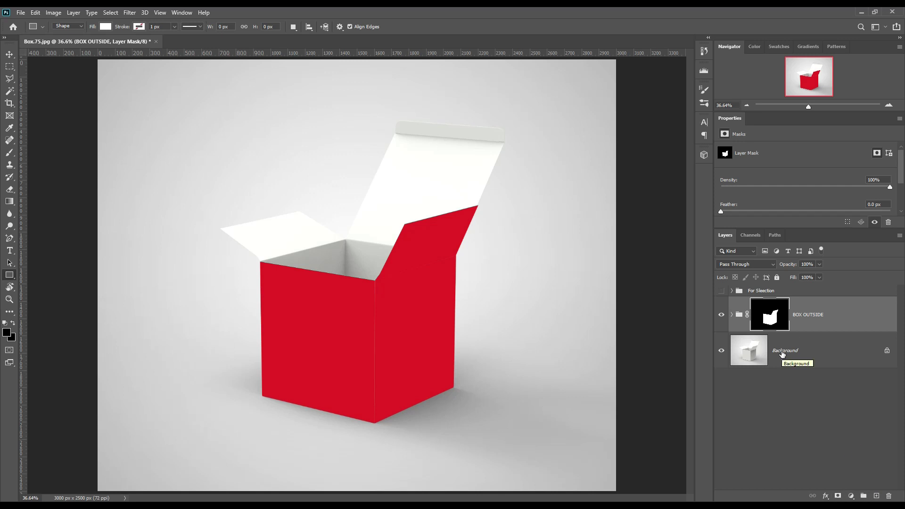
{"action": "left_click", "coordinate": [867, 325]}
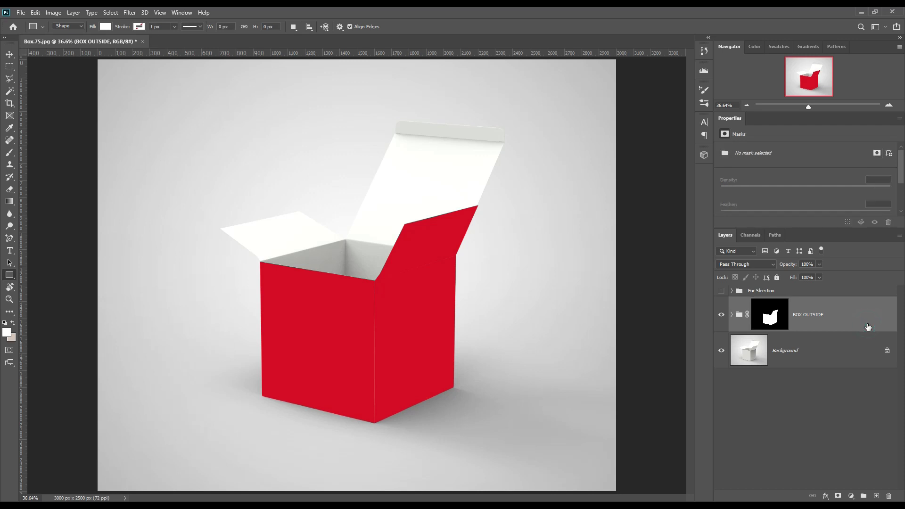
Step: Load the masked inside shape in the For Sleection group as a selection
{"action": "left_click", "coordinate": [732, 290]}
{"action": "left_click_drag", "start_coordinate": [807, 394], "coordinate": [784, 401]}
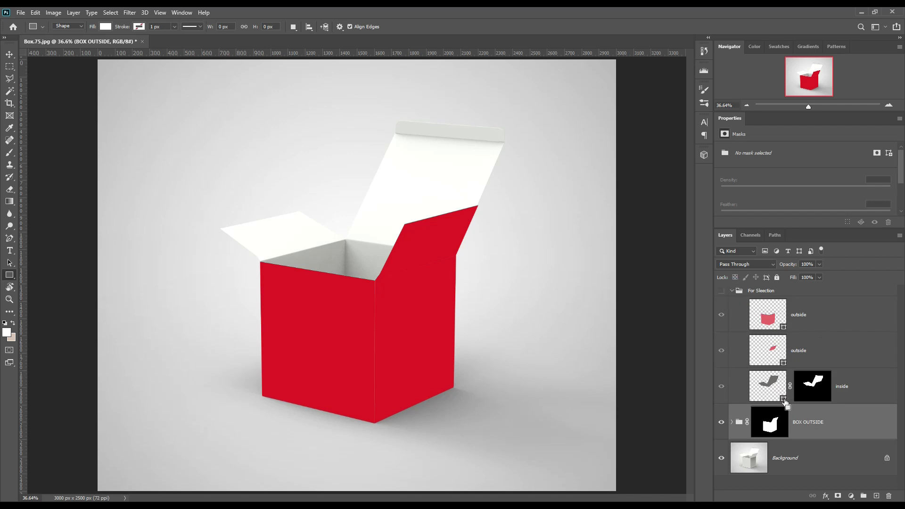
{"action": "left_click", "coordinate": [783, 400], "text": "ctrl"}
{"action": "left_click", "coordinate": [816, 382]}
{"action": "left_click", "coordinate": [733, 292]}
Step: Add a Solid Color fill layer for the selected inside area directly above Background, using the red sampled from the box
{"action": "left_click", "coordinate": [818, 348]}
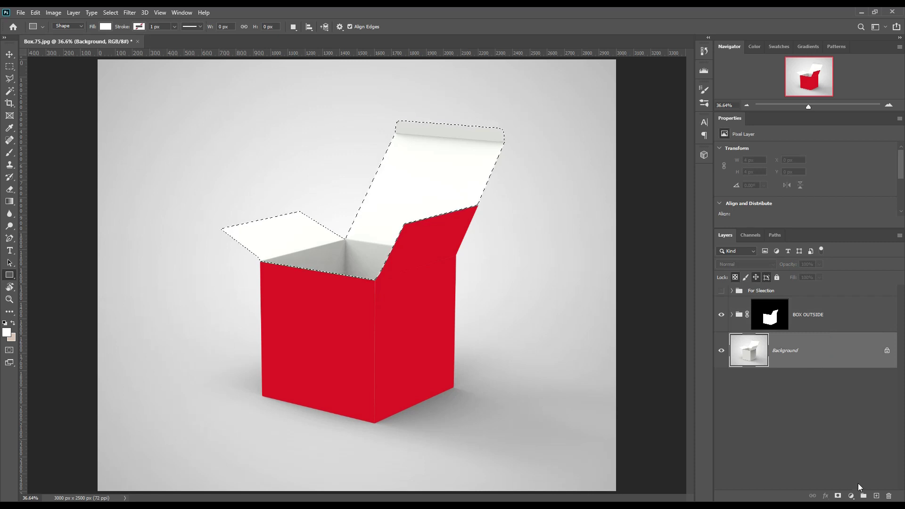
{"action": "left_click", "coordinate": [850, 497]}
{"action": "left_click", "coordinate": [861, 331]}
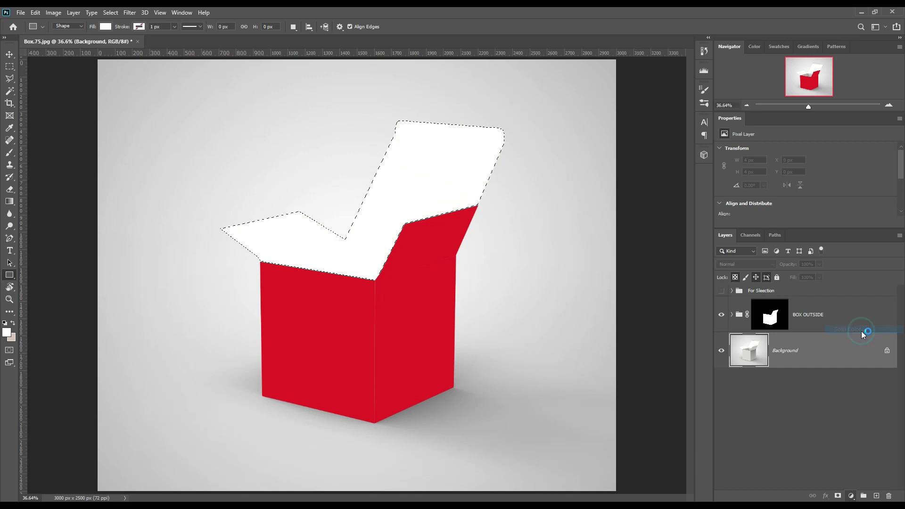
{"action": "left_click", "coordinate": [442, 237]}
{"action": "left_click", "coordinate": [834, 230]}
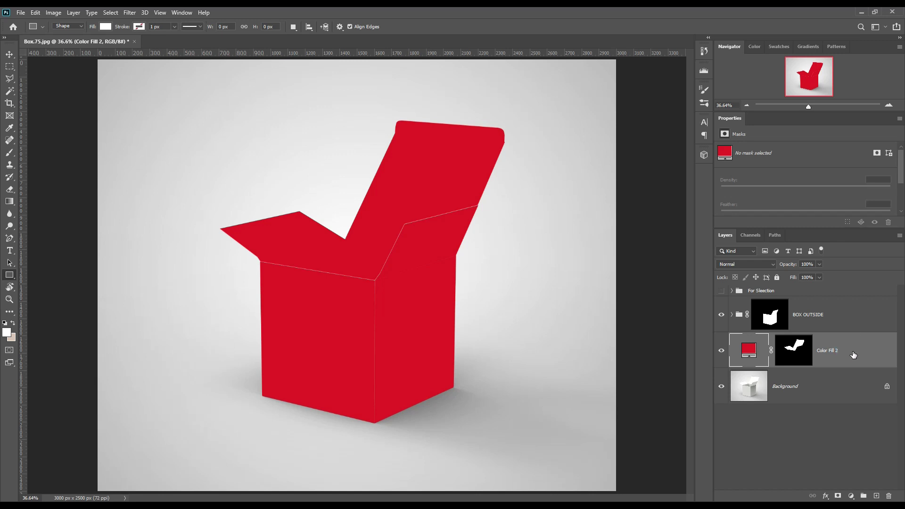
Step: Rename the inside colour fill layer as INSIDE
{"action": "double_click", "coordinate": [833, 352]}
{"action": "key", "text": "BackSpace"}
{"action": "type", "text": "INSIDE"}
{"action": "key", "text": "Return"}
Step: Copy the INSIDE mask area of Background to a new layer above INSIDE and set its blend mode to Linear Burn
{"action": "left_click", "coordinate": [797, 347], "text": "ctrl"}
{"action": "left_click", "coordinate": [800, 389]}
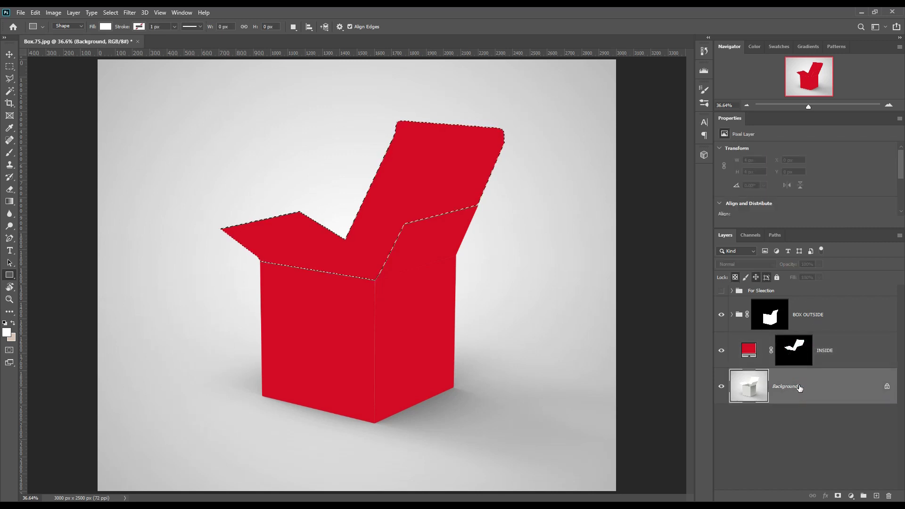
{"action": "key", "text": "ctrl+j"}
{"action": "left_click_drag", "start_coordinate": [800, 387], "coordinate": [821, 338]}
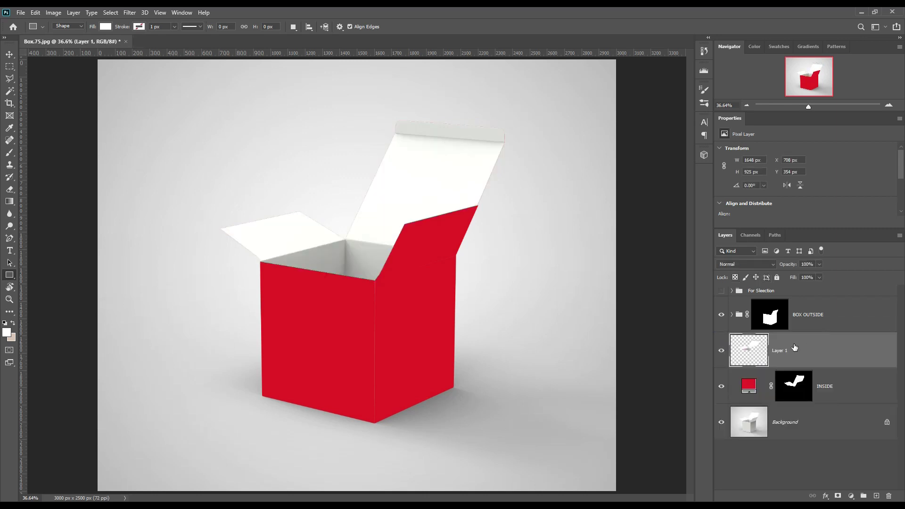
{"action": "left_click", "coordinate": [769, 262]}
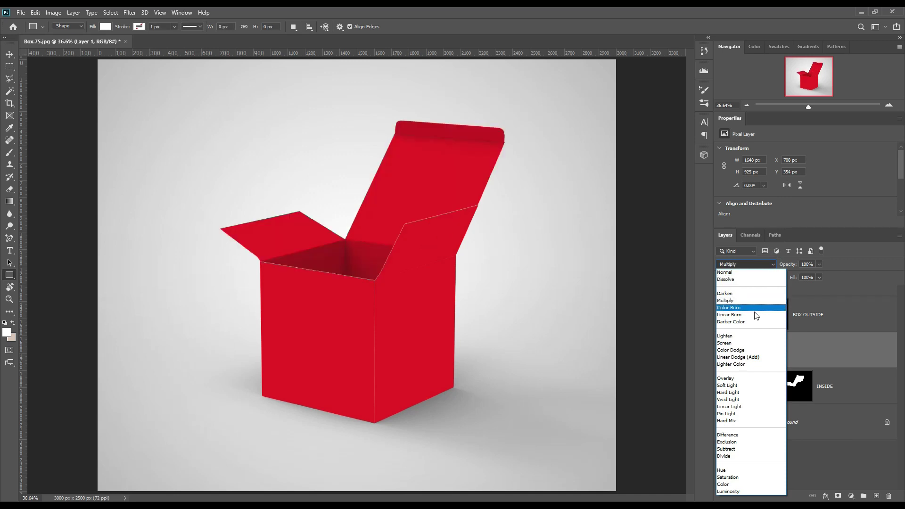
{"action": "left_click", "coordinate": [745, 316]}
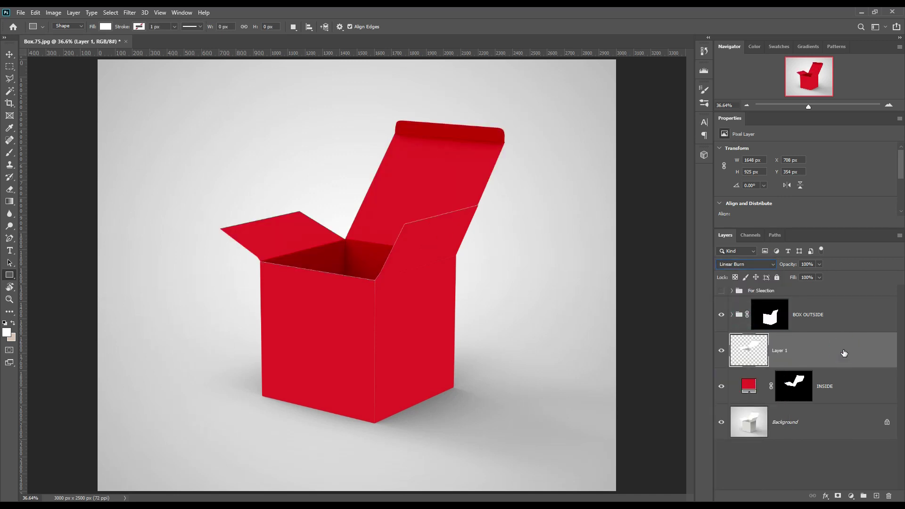
Step: Duplicate the Linear Burn layer and set the copy's blend mode to Linear Dodge (Add)
{"action": "key", "text": "ctrl+j"}
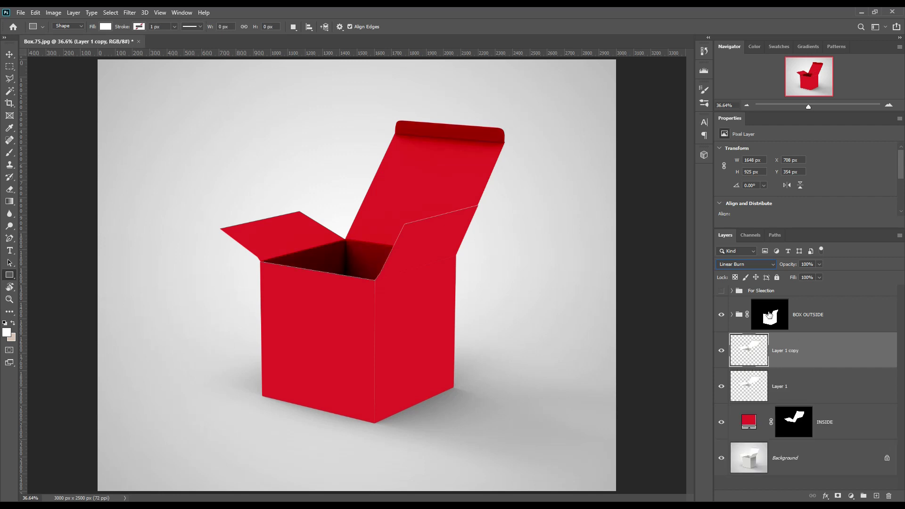
{"action": "left_click", "coordinate": [748, 262]}
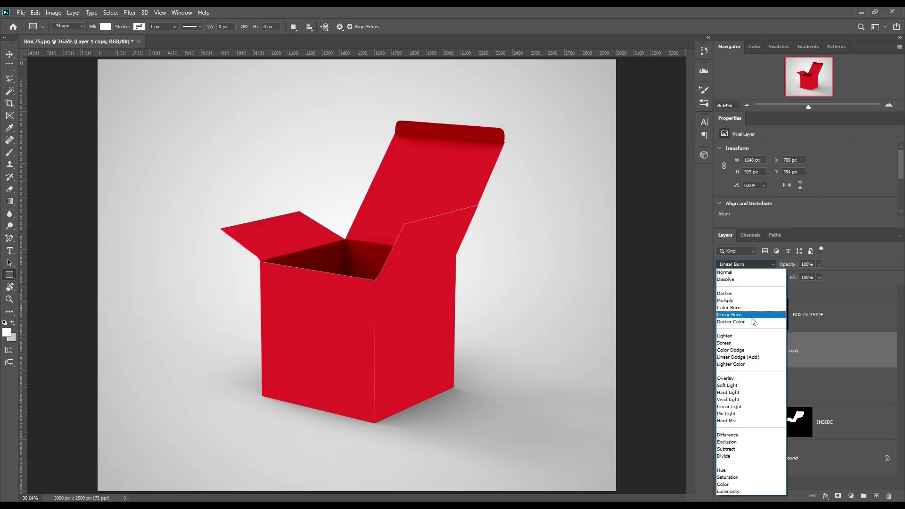
{"action": "left_click", "coordinate": [758, 357]}
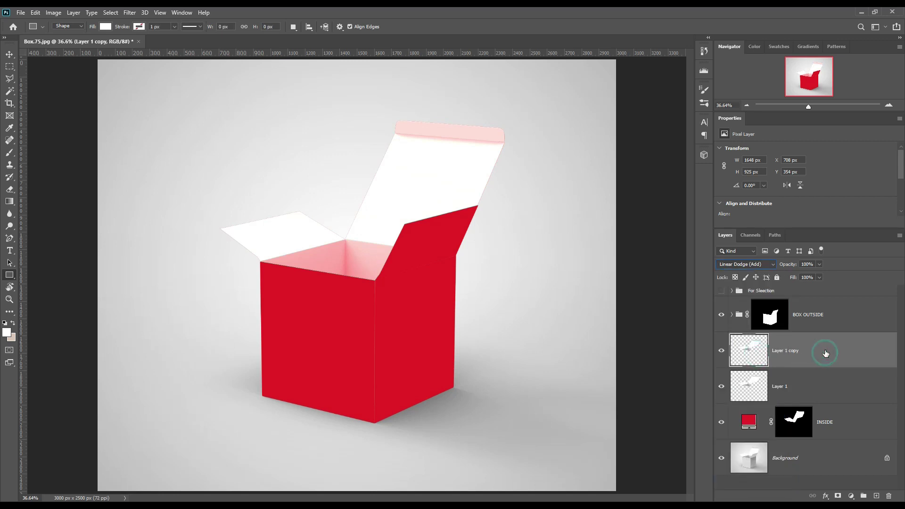
Step: Apply Levels to Layer 1 copy with a black input level of 211, and reduce its fill to 35%
{"action": "left_click", "coordinate": [52, 14]}
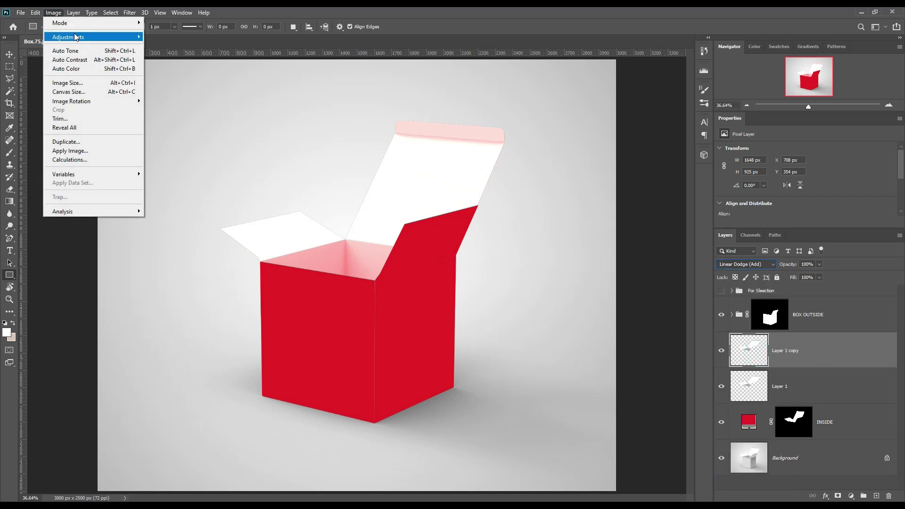
{"action": "mouse_move", "coordinate": [75, 40]}
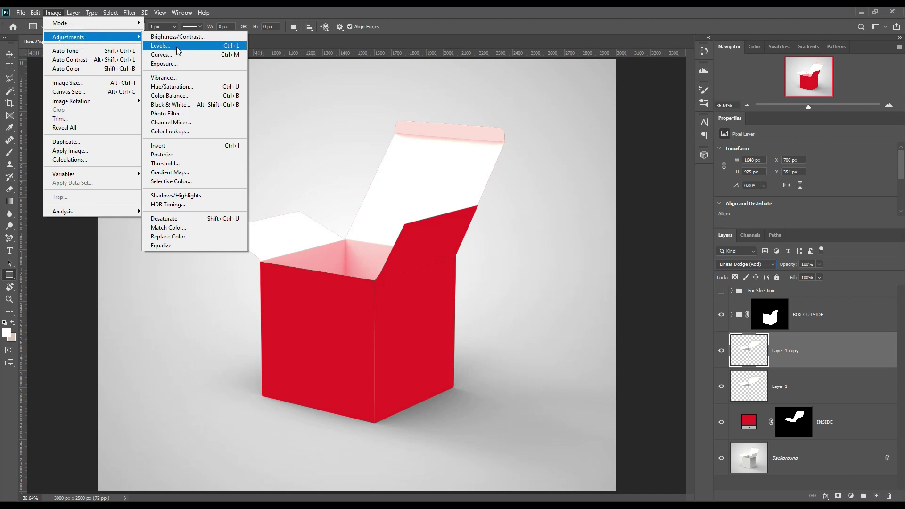
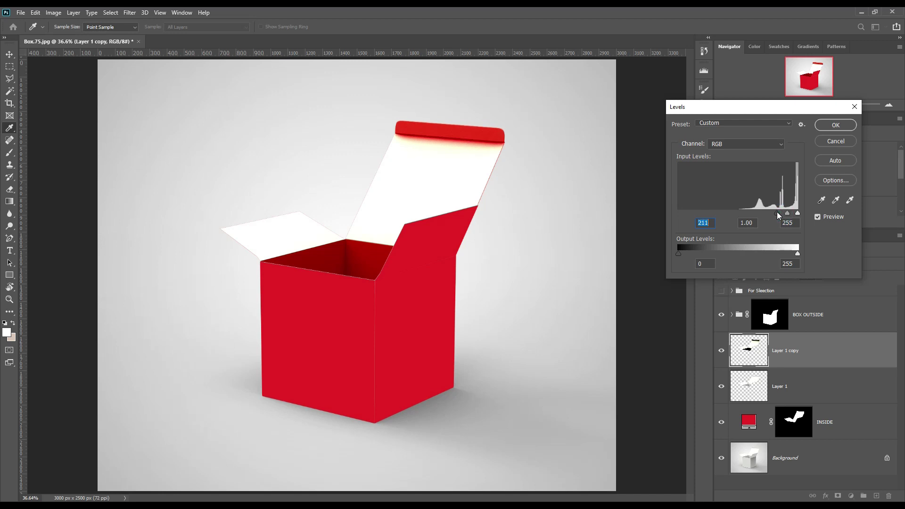
{"action": "left_click", "coordinate": [834, 131]}
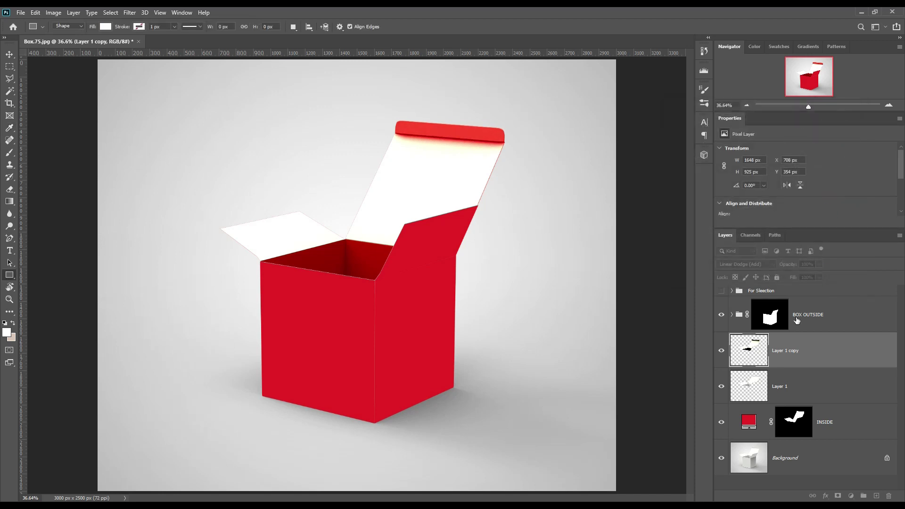
{"action": "mouse_move", "coordinate": [794, 280]}
{"action": "left_mouse_down"}
{"action": "mouse_move", "coordinate": [776, 282]}
{"action": "mouse_move", "coordinate": [790, 278]}
{"action": "left_mouse_up"}
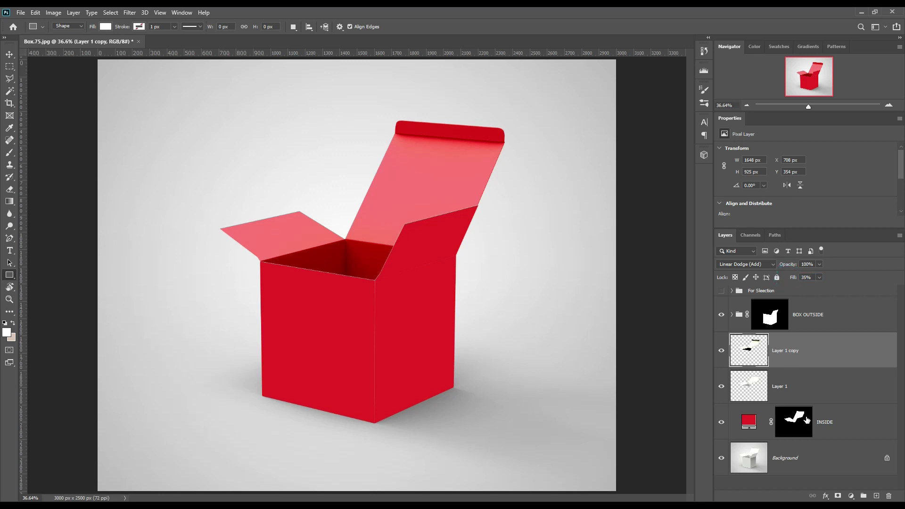
Step: Copy the inside area of Background to a new layer above Layer 1 copy and set its blend mode to Screen
{"action": "left_click", "coordinate": [752, 349], "text": "ctrl"}
{"action": "left_click", "coordinate": [806, 457]}
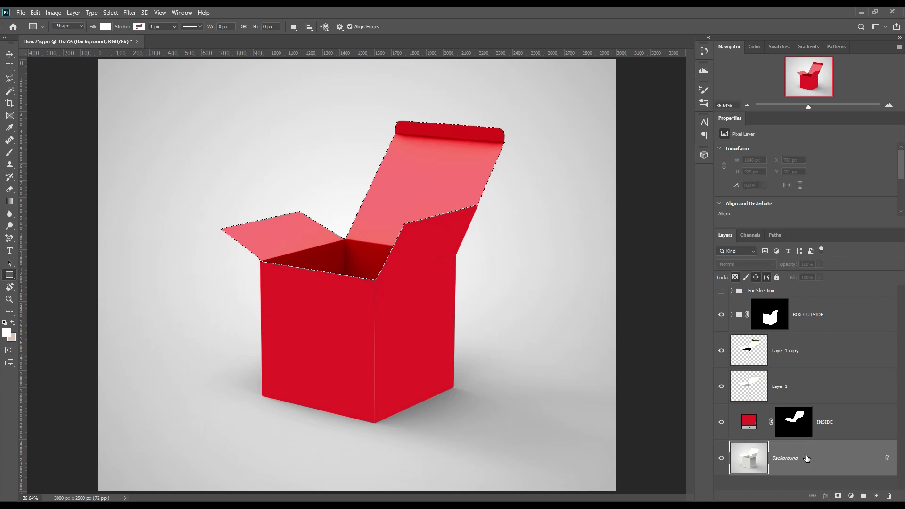
{"action": "key", "text": "ctrl+j"}
{"action": "left_click_drag", "start_coordinate": [806, 457], "coordinate": [814, 348]}
{"action": "left_click", "coordinate": [842, 351]}
{"action": "left_click", "coordinate": [767, 264]}
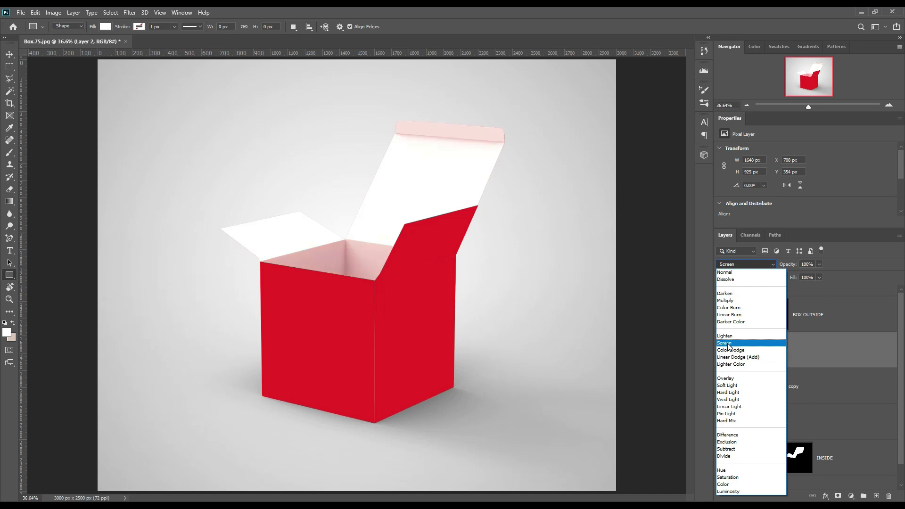
{"action": "left_click", "coordinate": [728, 345]}
Step: Apply Levels to Layer 2 with a black input level of 211
{"action": "left_click", "coordinate": [53, 13]}
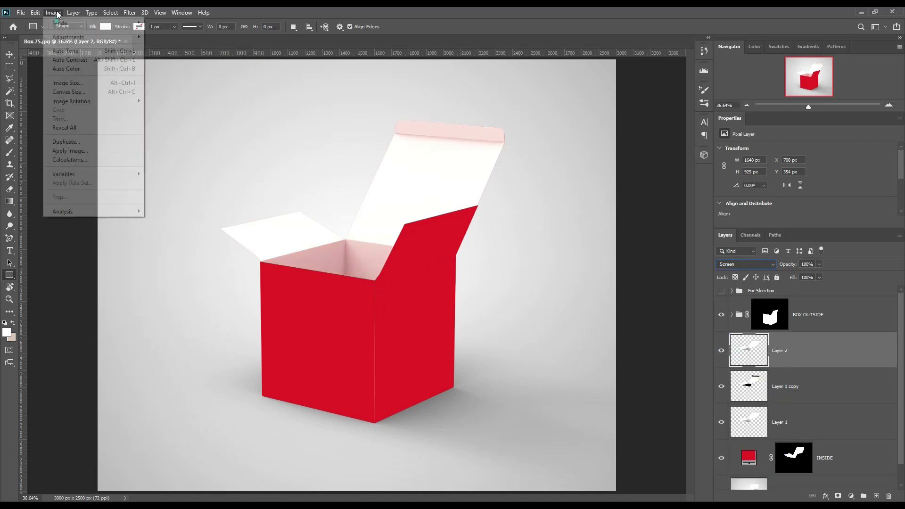
{"action": "left_click", "coordinate": [69, 37]}
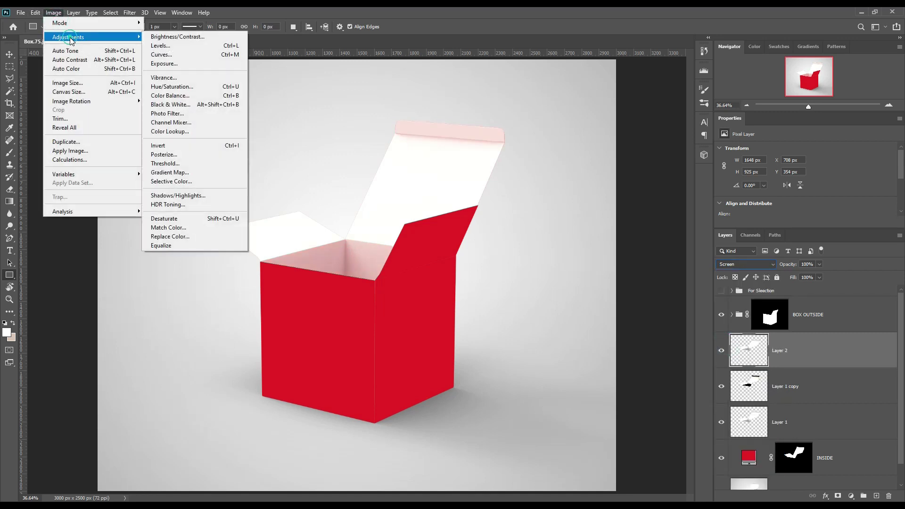
{"action": "left_click", "coordinate": [163, 46]}
{"action": "left_click_drag", "start_coordinate": [679, 213], "coordinate": [778, 218]}
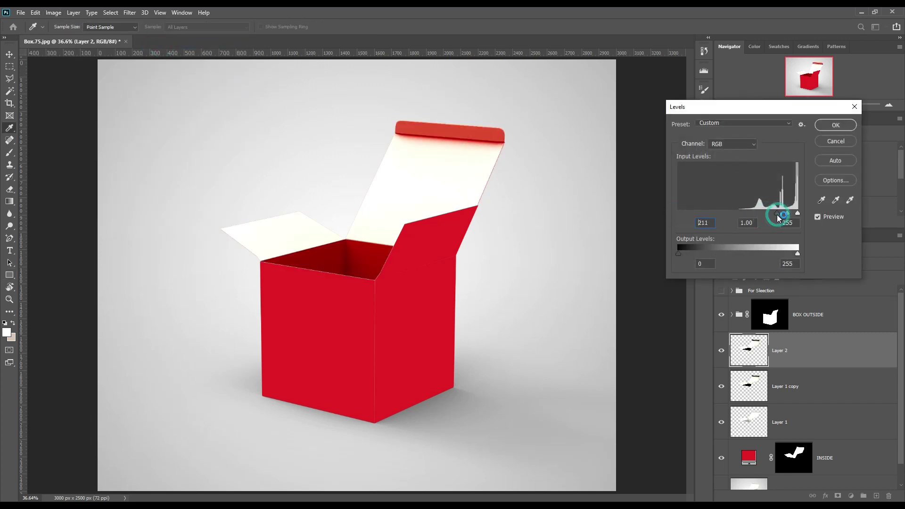
{"action": "left_click", "coordinate": [835, 125]}
{"action": "key", "text": "u"}
Step: Reduce Layer 2's fill to 51% and compare the box interior with the layer hidden and shown
{"action": "left_click_drag", "start_coordinate": [793, 277], "coordinate": [775, 282]}
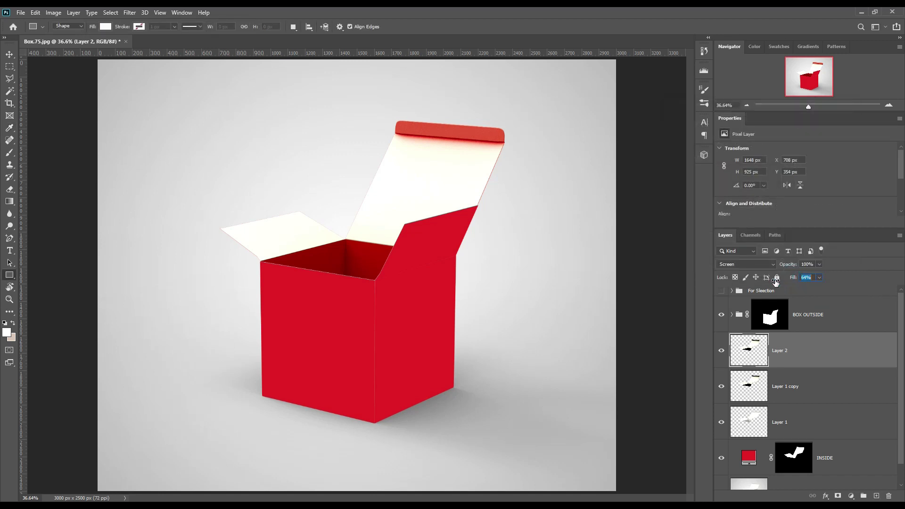
{"action": "type", "text": "53"}
{"action": "key", "text": "Return"}
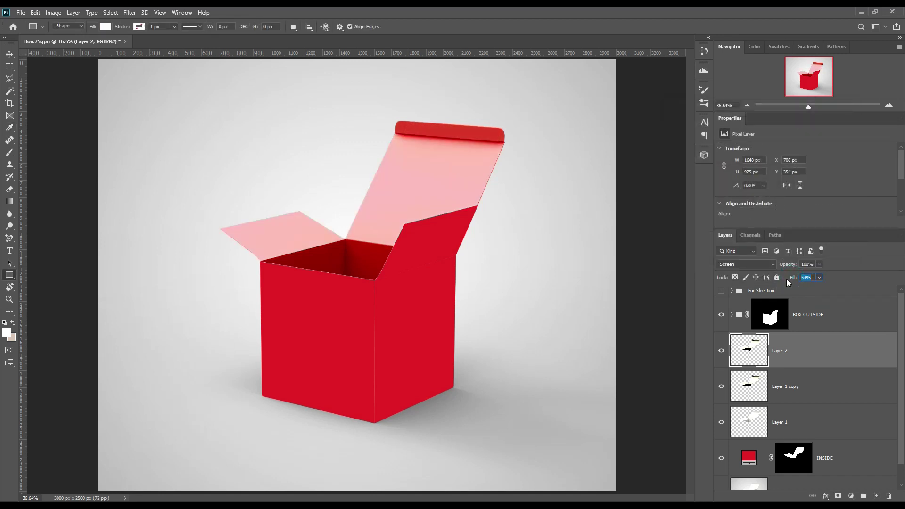
{"action": "left_click_drag", "start_coordinate": [791, 279], "coordinate": [789, 280]}
{"action": "left_click_drag", "start_coordinate": [791, 280], "coordinate": [794, 279]}
{"action": "left_click", "coordinate": [721, 350]}
{"action": "left_click", "coordinate": [721, 350]}
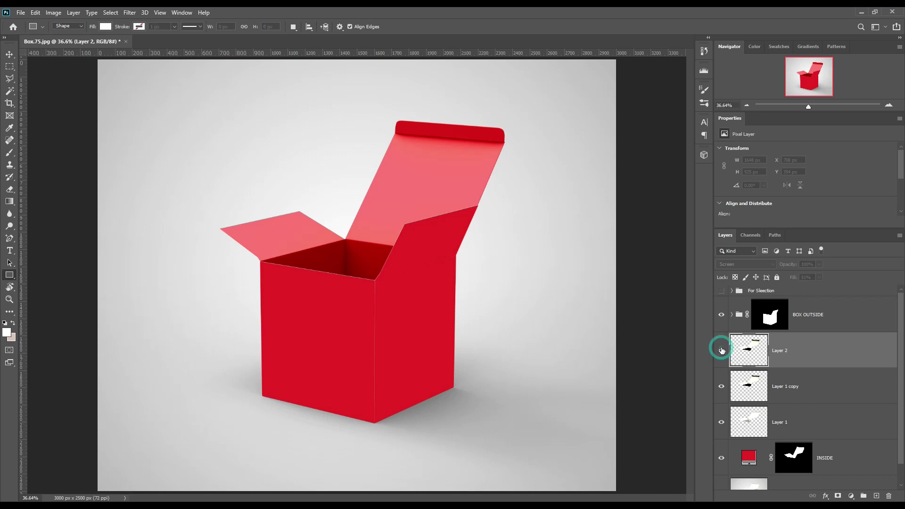
Step: Group Layer 2, Layer 1 copy, Layer 1 and INSIDE, and name the group ISIDE
{"action": "left_click", "coordinate": [827, 351]}
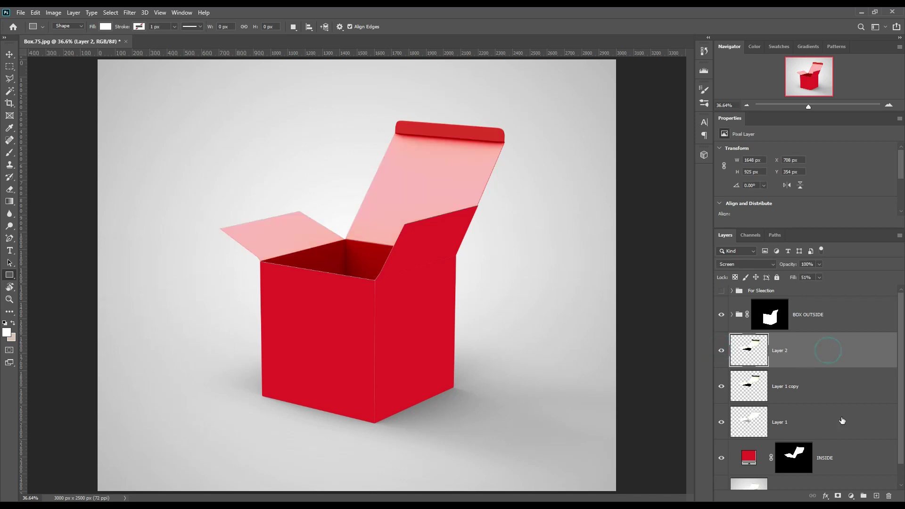
{"action": "left_click", "coordinate": [851, 461], "text": "shift"}
{"action": "left_click_drag", "start_coordinate": [851, 461], "coordinate": [863, 496]}
{"action": "double_click", "coordinate": [755, 338]}
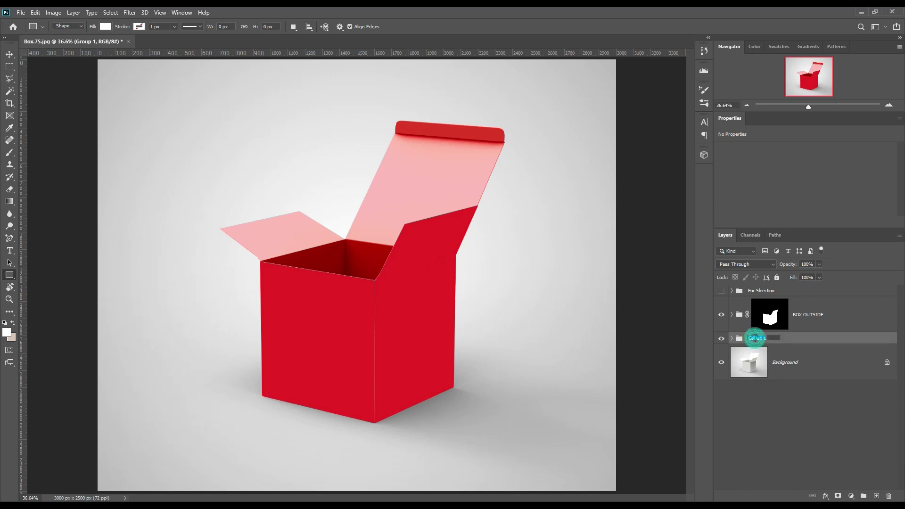
{"action": "key", "text": "BackSpace"}
{"action": "key", "text": "Return"}
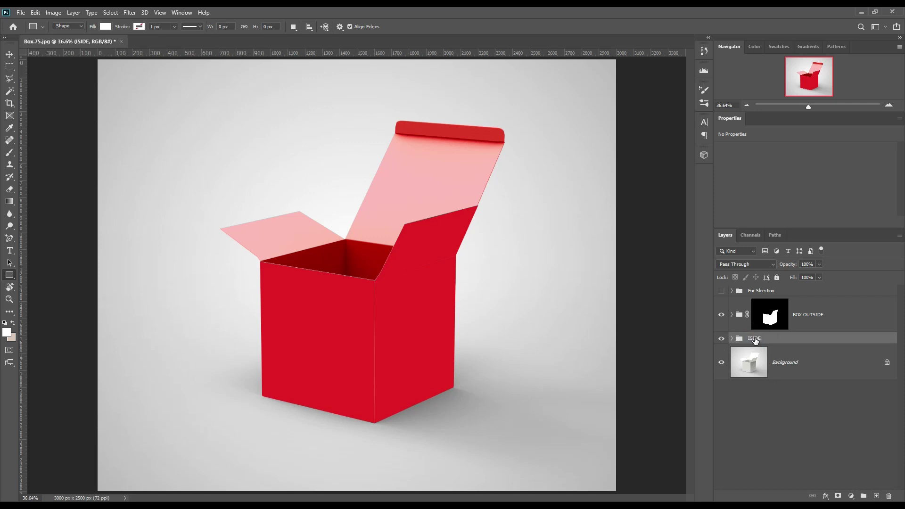
Step: Group the three shading layers inside the ISIDE group and name the new group FX
{"action": "left_click", "coordinate": [732, 339]}
{"action": "left_click", "coordinate": [817, 362]}
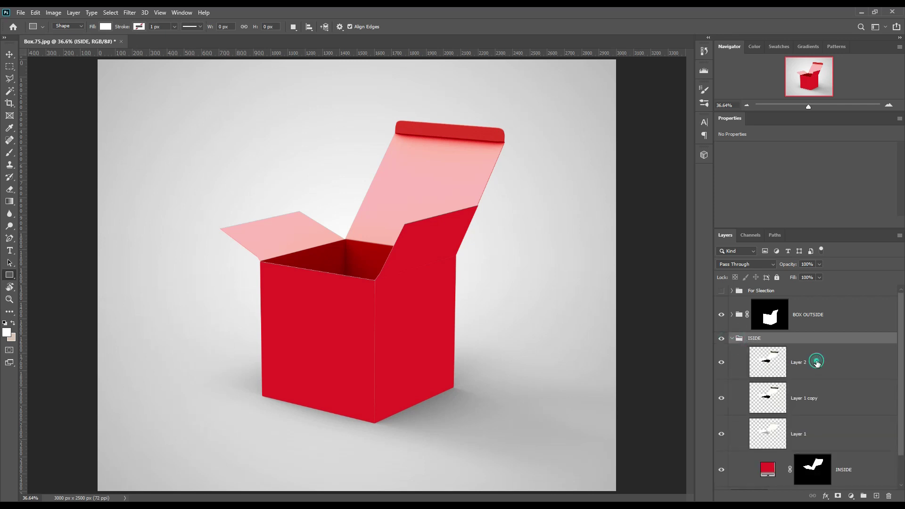
{"action": "left_click", "coordinate": [832, 435], "text": "shift"}
{"action": "left_click_drag", "start_coordinate": [844, 385], "coordinate": [864, 495]}
{"action": "double_click", "coordinate": [776, 351]}
{"action": "type", "text": "FX"}
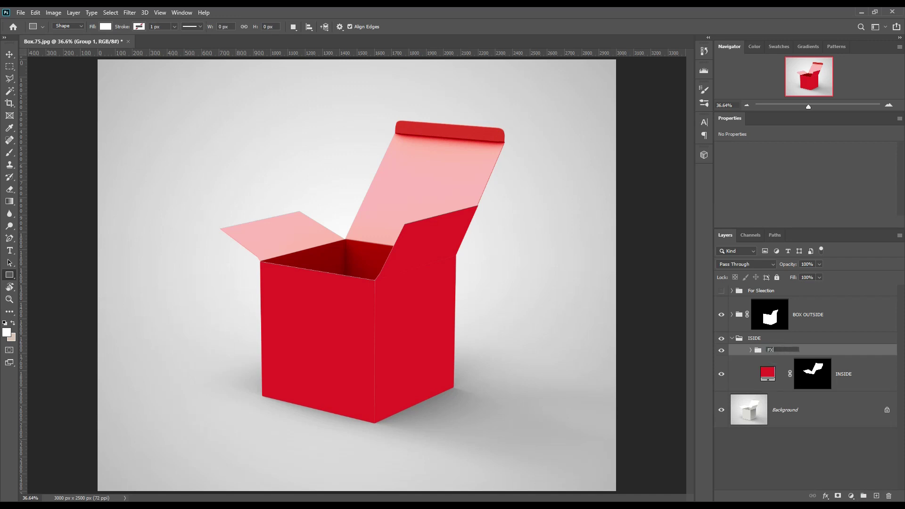
{"action": "key", "text": "Return"}
Step: Mark the INSIDE colour fill layer with a red label and collapse the ISIDE group
{"action": "right_click", "coordinate": [859, 373]}
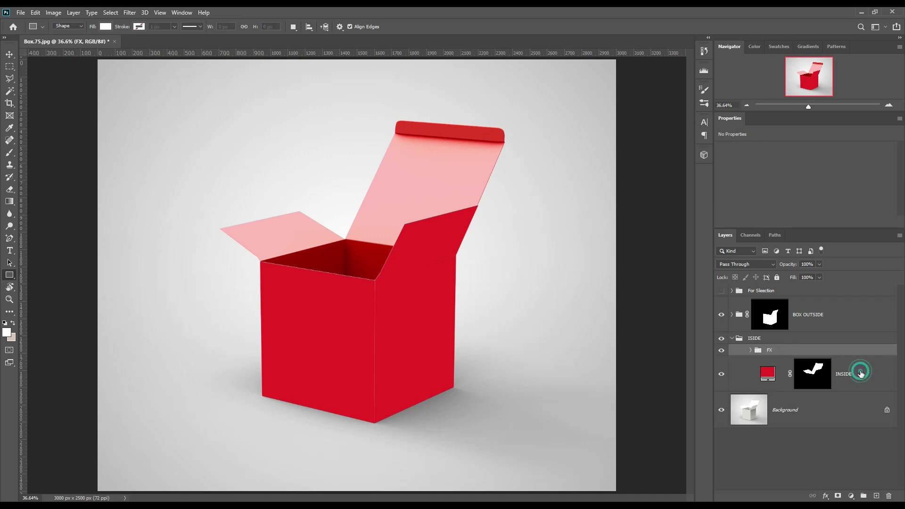
{"action": "left_click", "coordinate": [782, 420]}
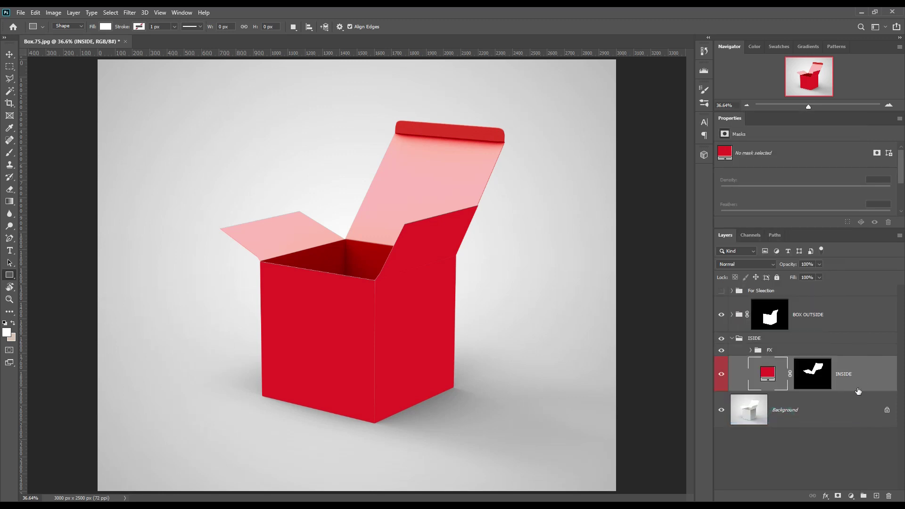
{"action": "left_click", "coordinate": [817, 431]}
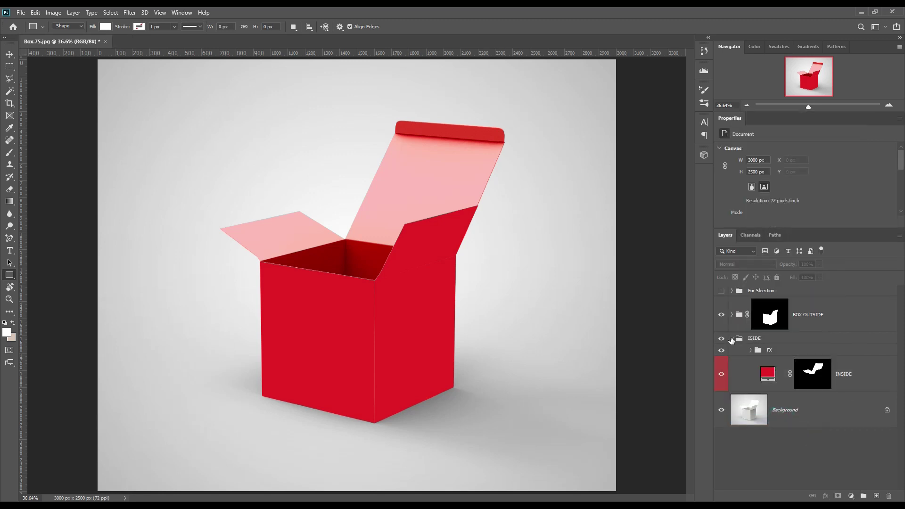
{"action": "left_click", "coordinate": [731, 338]}
Step: Mark the Side2, Side1 and Color Fill 1 layers in the BOX OUTSIDE group with a red label
{"action": "left_click", "coordinate": [833, 311]}
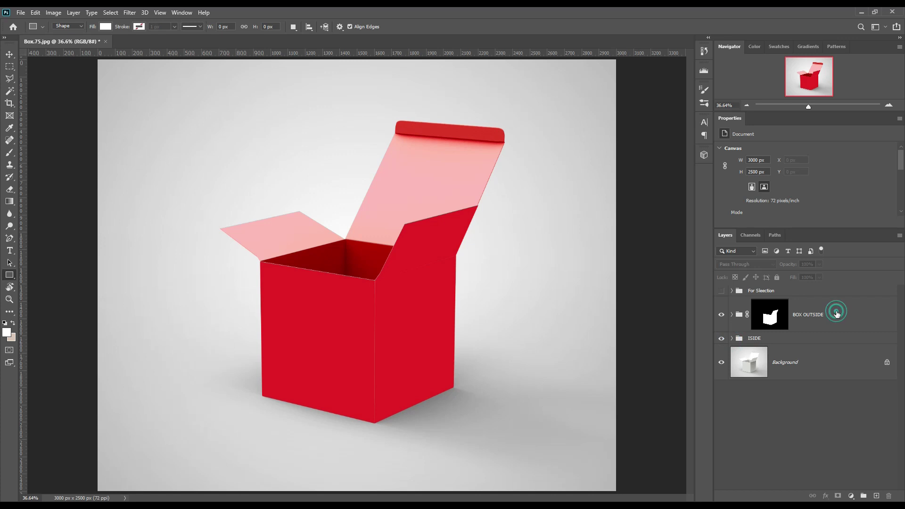
{"action": "left_click", "coordinate": [732, 315]}
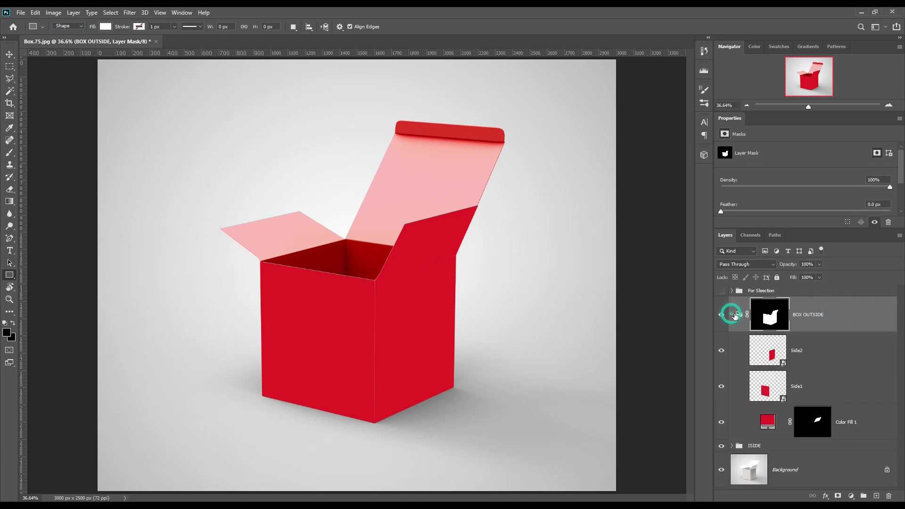
{"action": "left_click", "coordinate": [820, 354]}
{"action": "left_click", "coordinate": [867, 423], "text": "shift"}
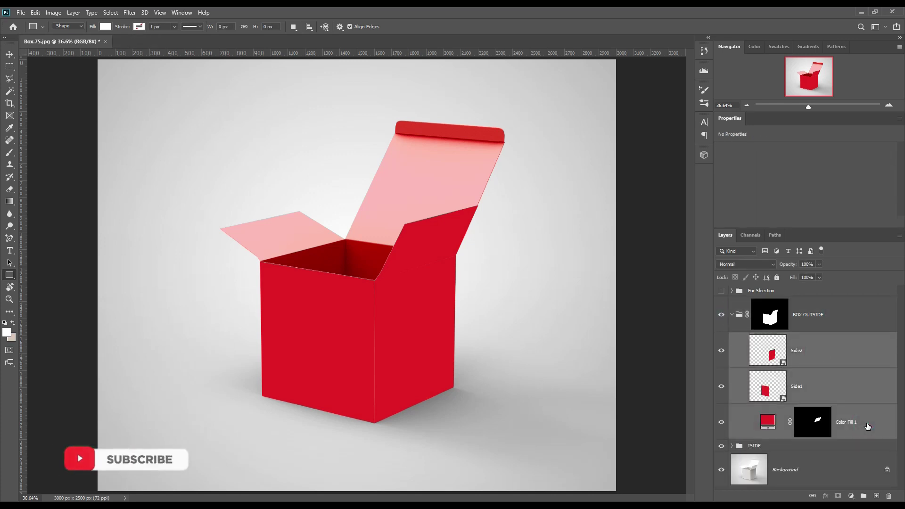
{"action": "right_click", "coordinate": [866, 423]}
{"action": "left_click", "coordinate": [801, 340]}
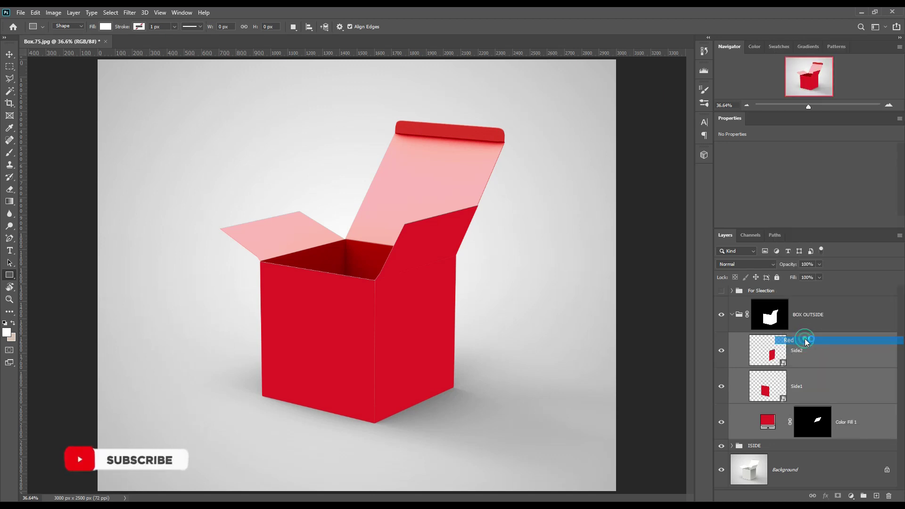
Step: Copy the BOX OUTSIDE mask area of Background to a new layer above Side2 and set its blend mode to Linear Burn
{"action": "left_click", "coordinate": [841, 353]}
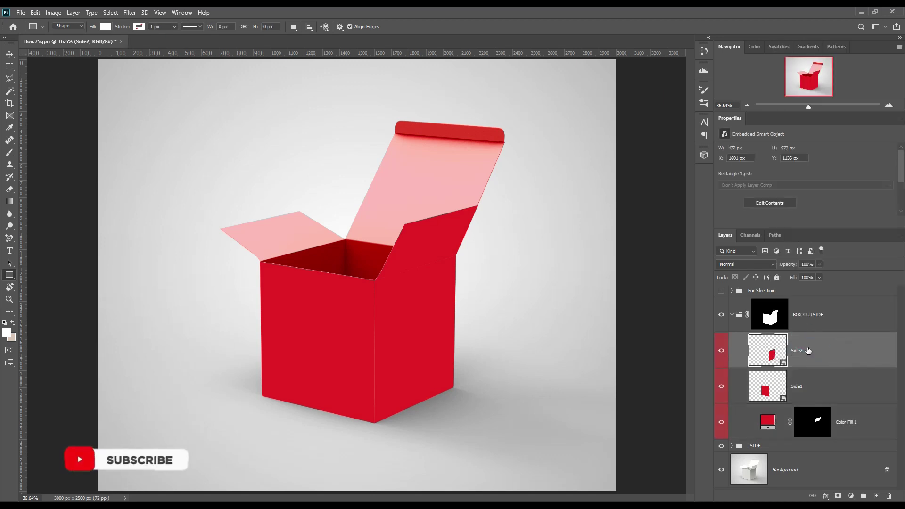
{"action": "left_click", "coordinate": [772, 319], "text": "ctrl"}
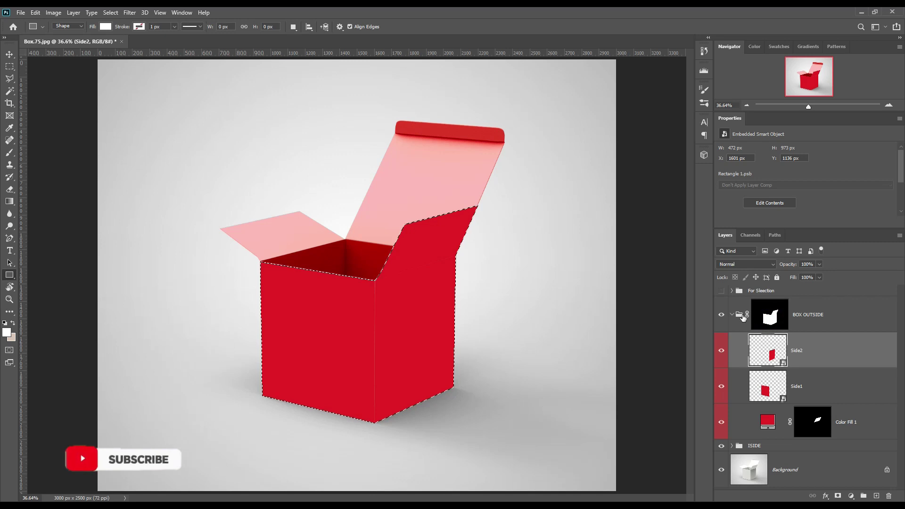
{"action": "left_click", "coordinate": [825, 476]}
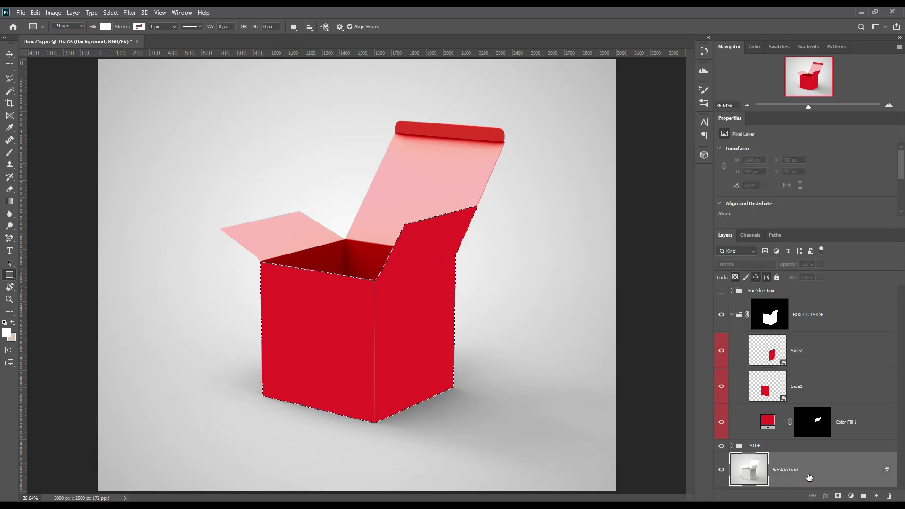
{"action": "key", "text": "ctrl+j"}
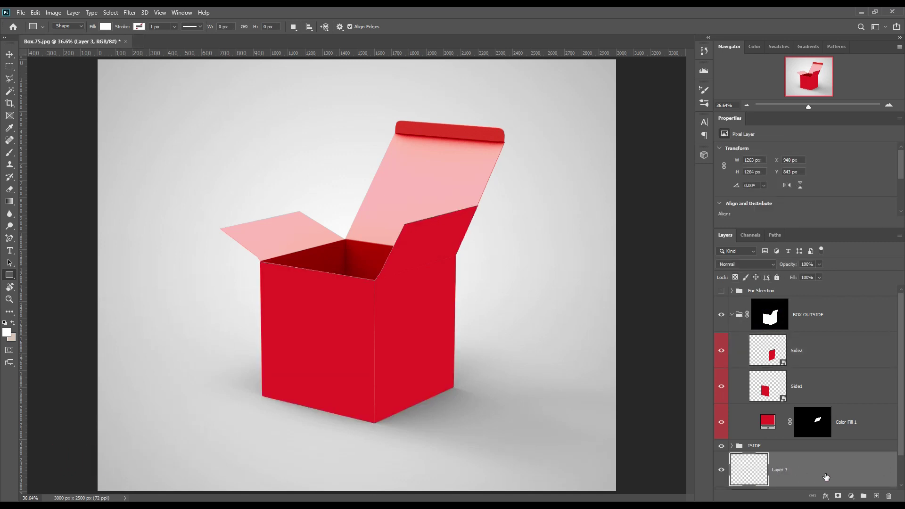
{"action": "left_click_drag", "start_coordinate": [824, 474], "coordinate": [833, 345]}
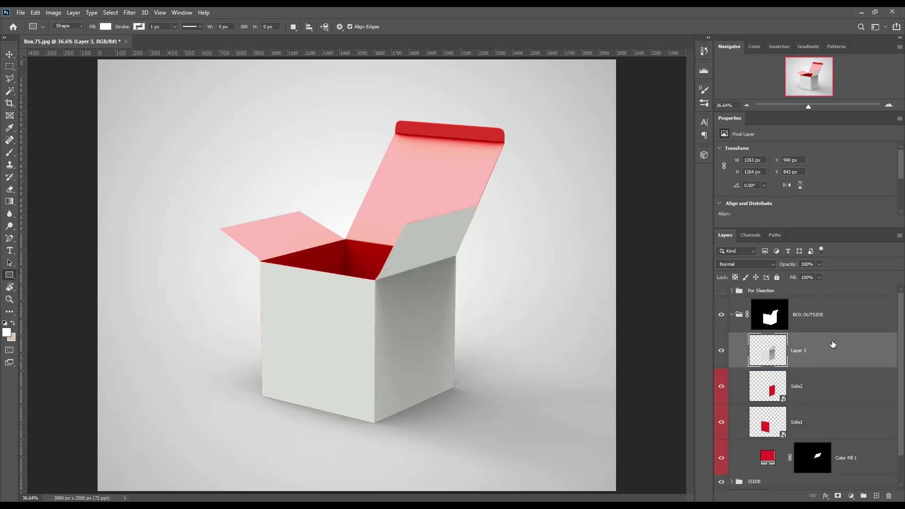
{"action": "left_click", "coordinate": [759, 263]}
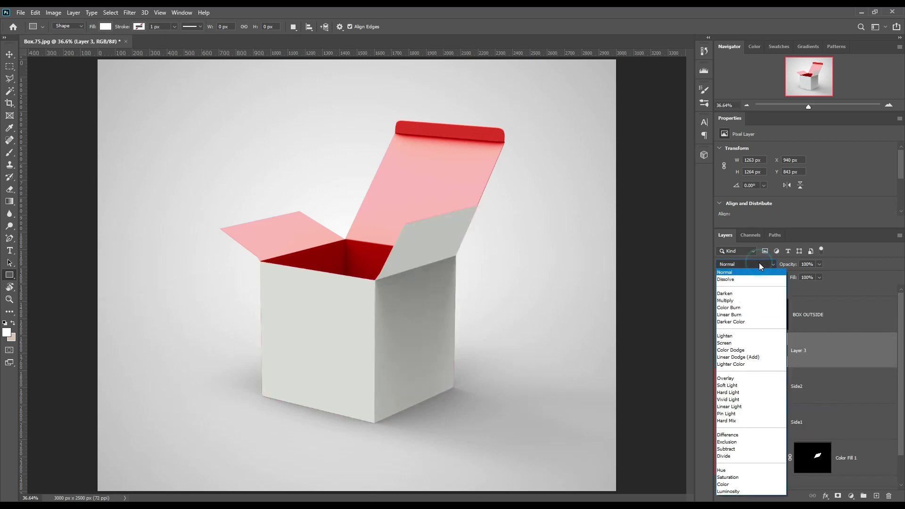
{"action": "left_click", "coordinate": [748, 315]}
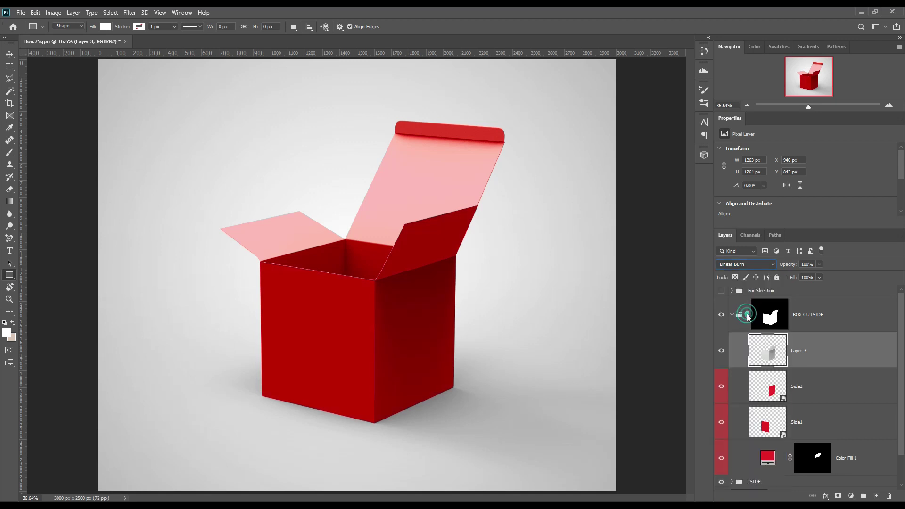
Step: Duplicate Layer 3 and set the copy's blend mode to Linear Dodge (Add)
{"action": "left_click", "coordinate": [869, 359]}
{"action": "key", "text": "ctrl+j"}
{"action": "left_click", "coordinate": [772, 266]}
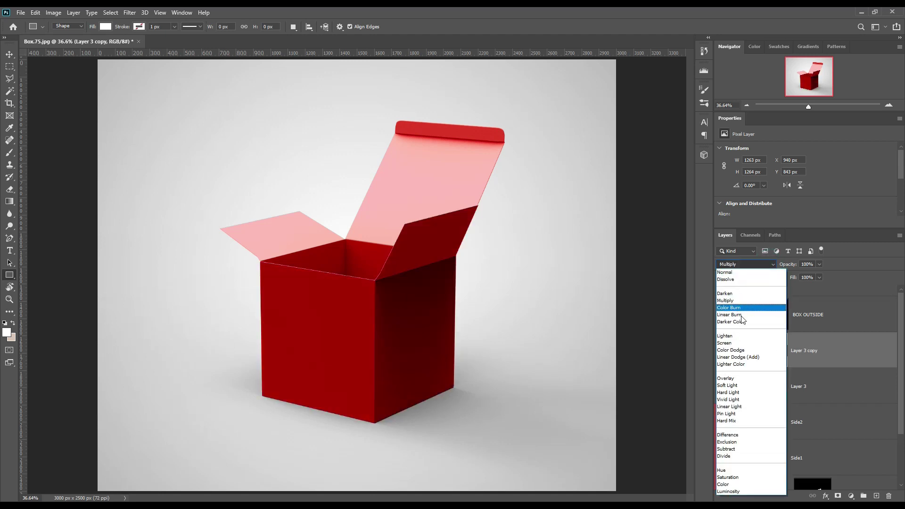
{"action": "left_click", "coordinate": [754, 357]}
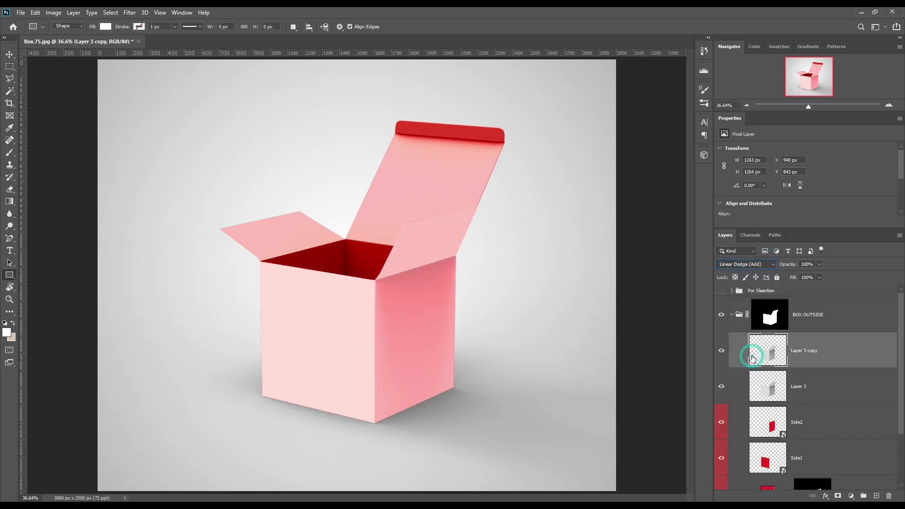
Step: Apply Levels to Layer 3 copy with a black input level of 182
{"action": "left_click", "coordinate": [54, 13]}
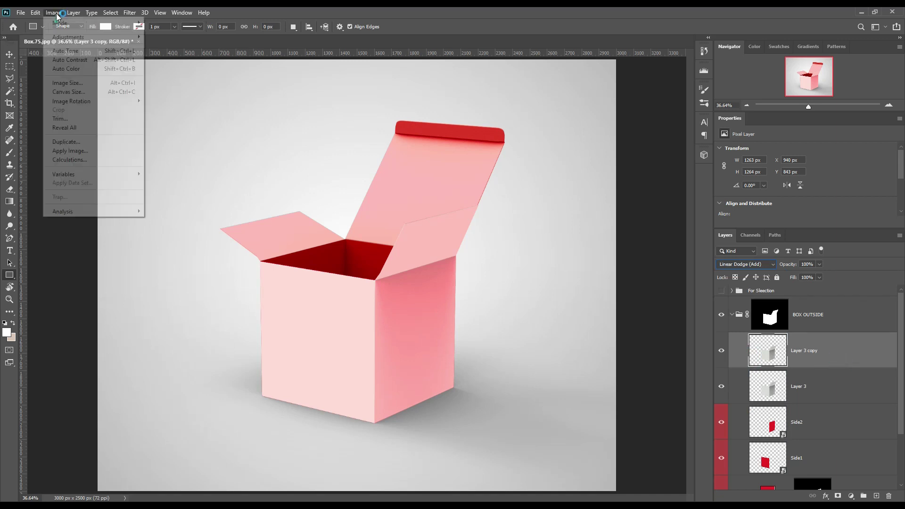
{"action": "mouse_move", "coordinate": [71, 38]}
{"action": "left_click", "coordinate": [173, 47]}
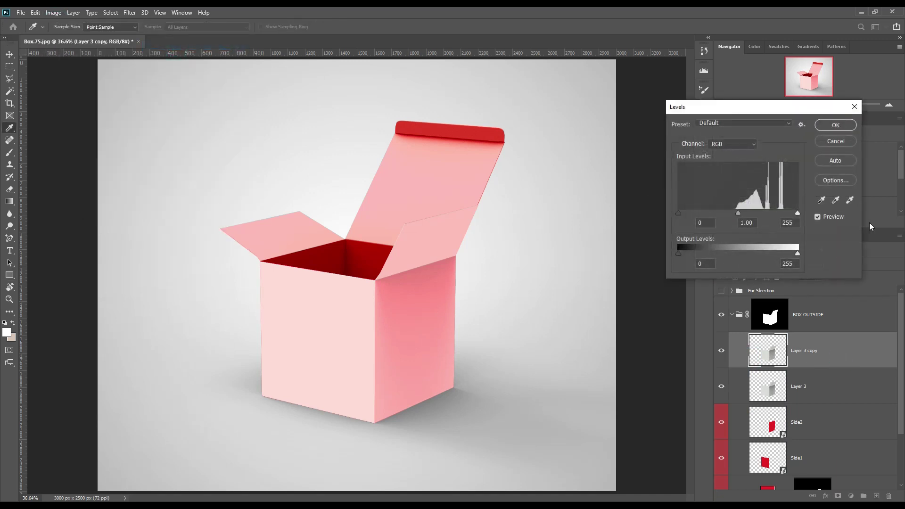
{"action": "left_click_drag", "start_coordinate": [678, 214], "coordinate": [764, 218]}
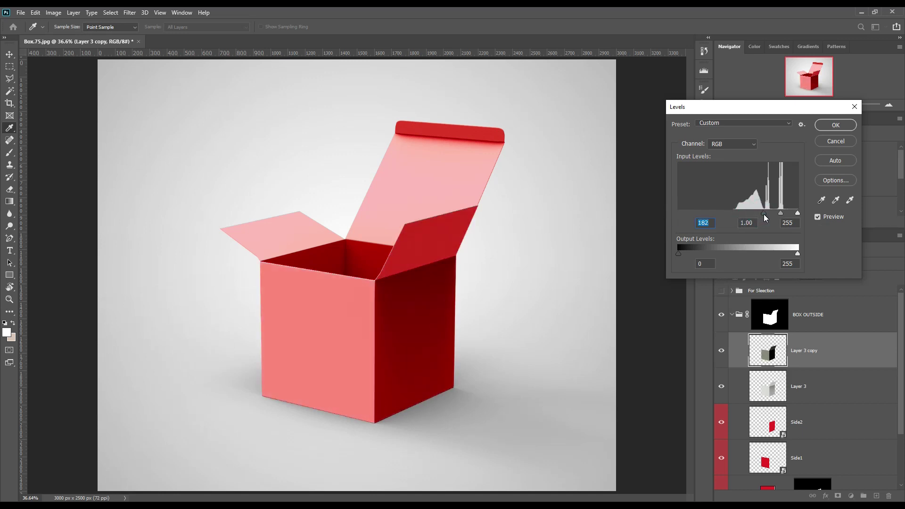
{"action": "left_click", "coordinate": [835, 125]}
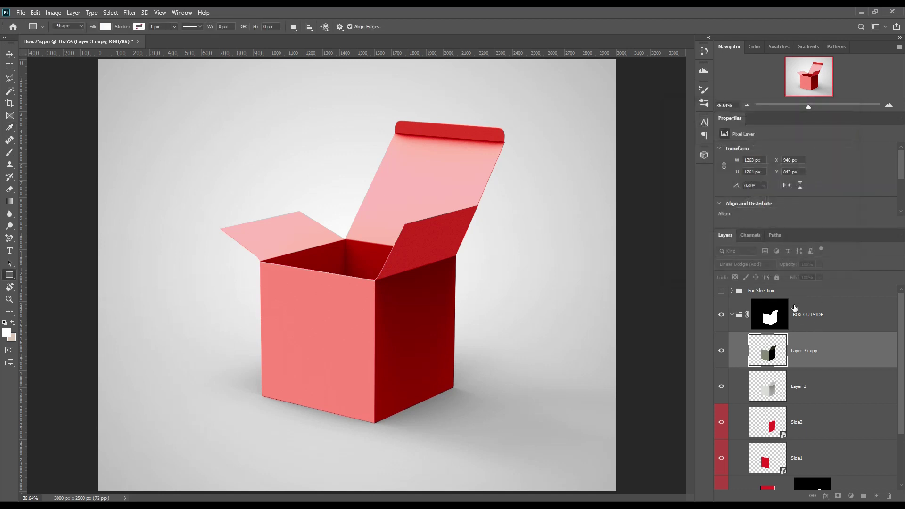
Step: Reduce Layer 3 copy's opacity to 63% and compare the box exterior with the layer hidden and shown
{"action": "left_click", "coordinate": [789, 264]}
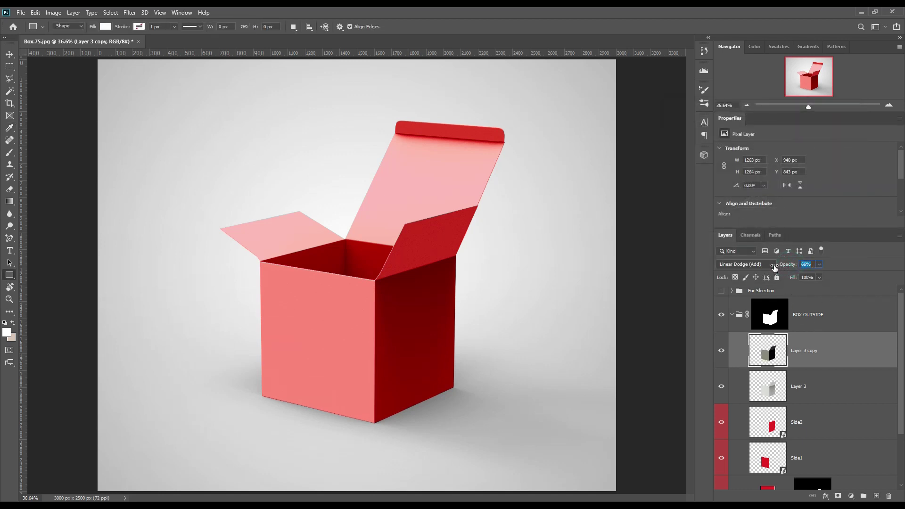
{"action": "type", "text": "63"}
{"action": "key", "text": "Return"}
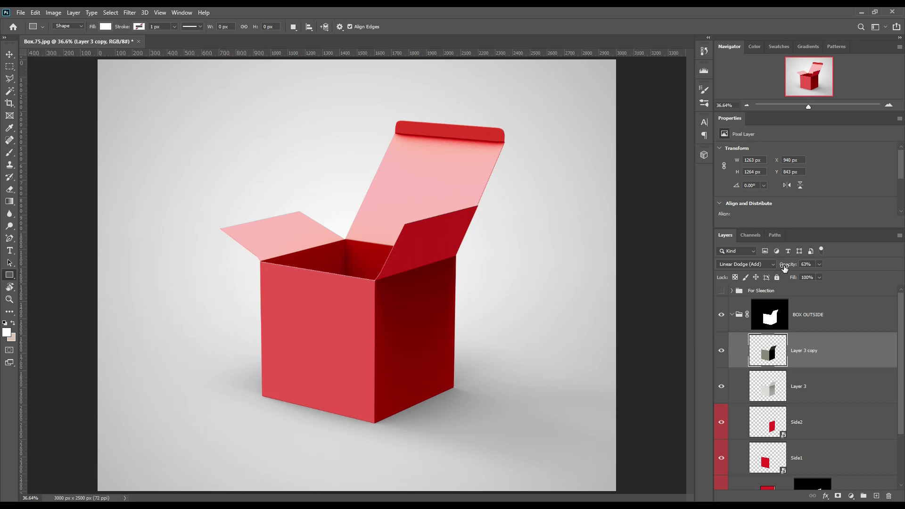
{"action": "left_click", "coordinate": [721, 351]}
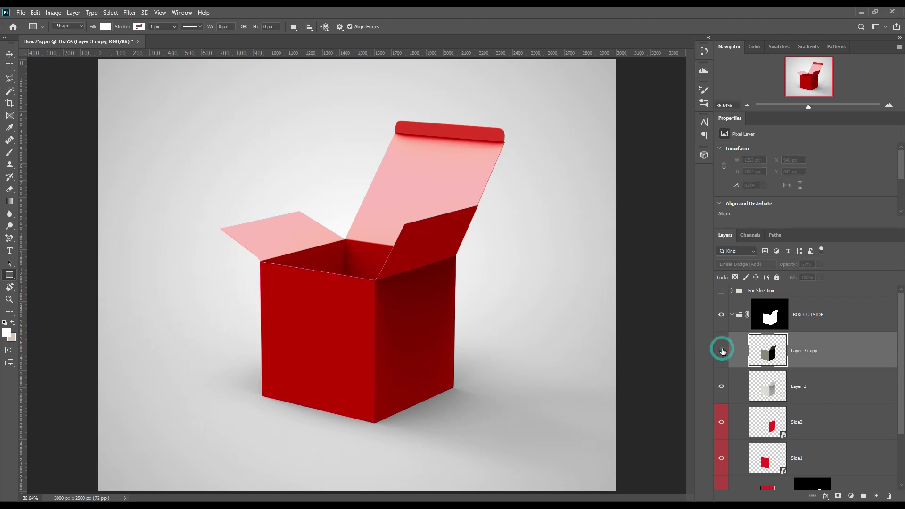
{"action": "left_click", "coordinate": [721, 350]}
{"action": "left_click", "coordinate": [834, 356]}
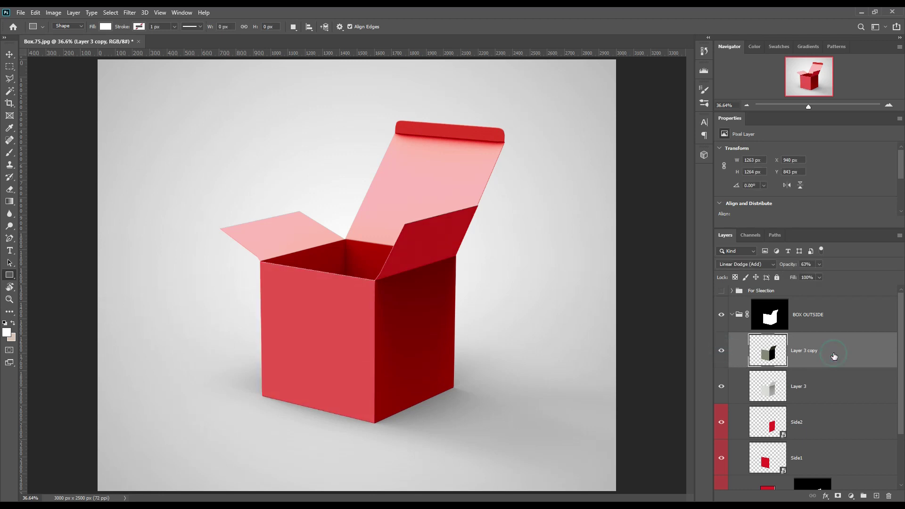
Step: Duplicate Layer 3, move the duplicate above Layer 3 copy and set its blend mode to Screen
{"action": "left_click", "coordinate": [826, 388]}
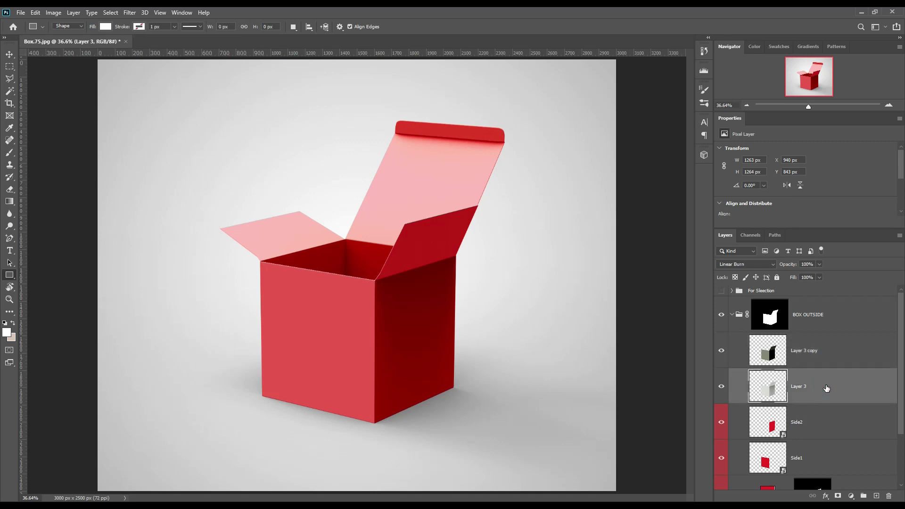
{"action": "key", "text": "ctrl+j"}
{"action": "left_click_drag", "start_coordinate": [827, 386], "coordinate": [829, 347]}
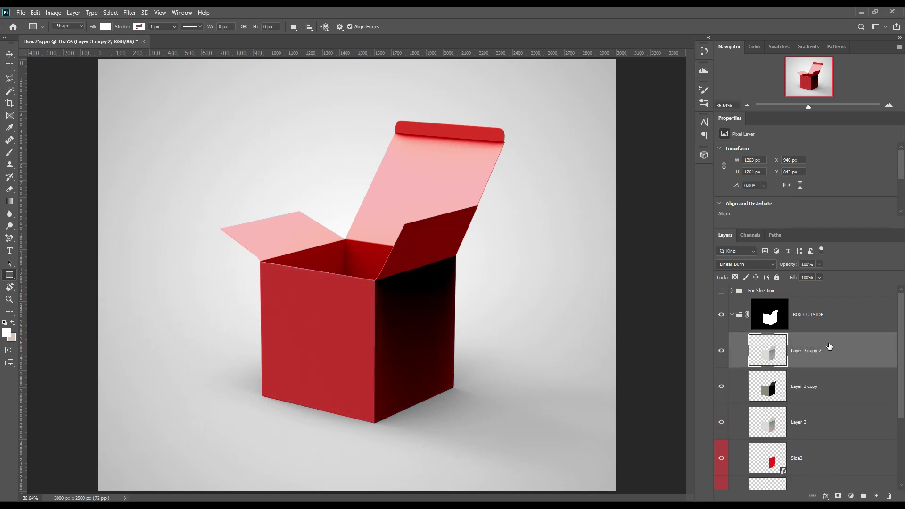
{"action": "left_click", "coordinate": [761, 265]}
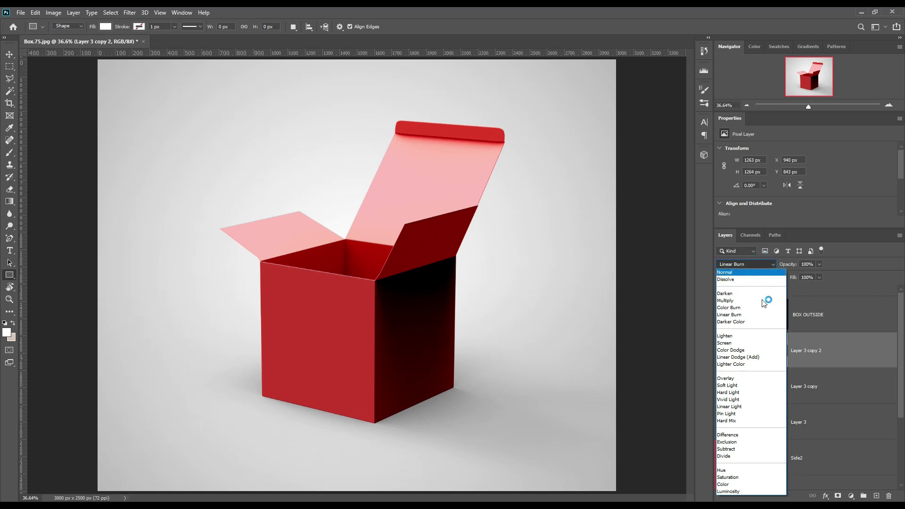
{"action": "left_click", "coordinate": [735, 343]}
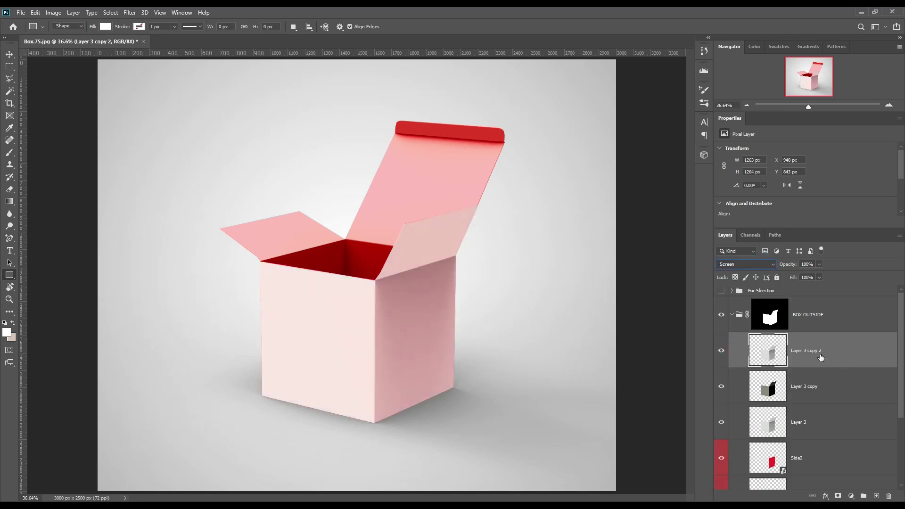
Step: Apply Levels to Layer 3 copy 2 with a black input level of 200
{"action": "left_click", "coordinate": [53, 13]}
{"action": "mouse_move", "coordinate": [71, 37]}
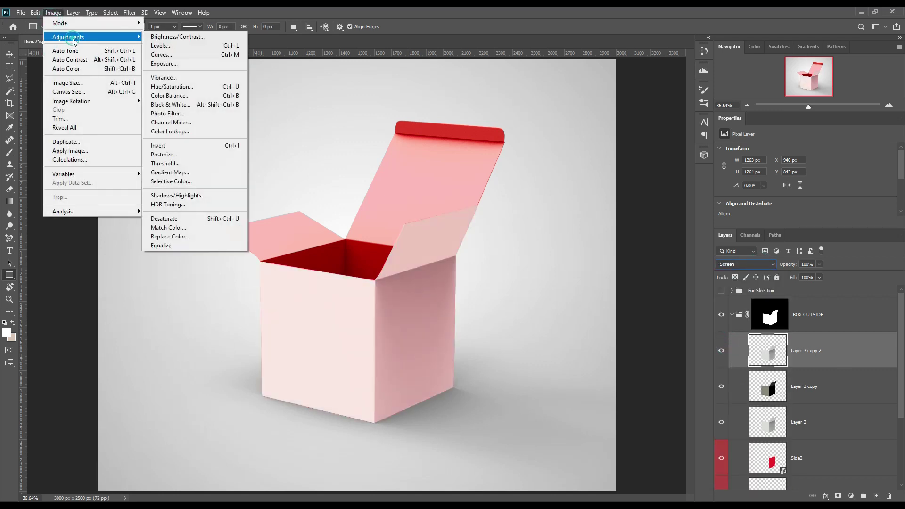
{"action": "left_click", "coordinate": [168, 45]}
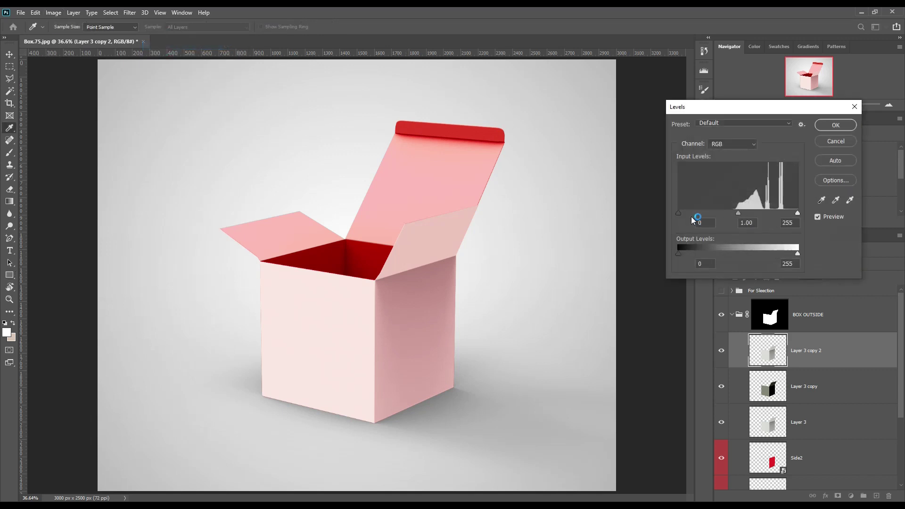
{"action": "left_click_drag", "start_coordinate": [678, 213], "coordinate": [776, 207]}
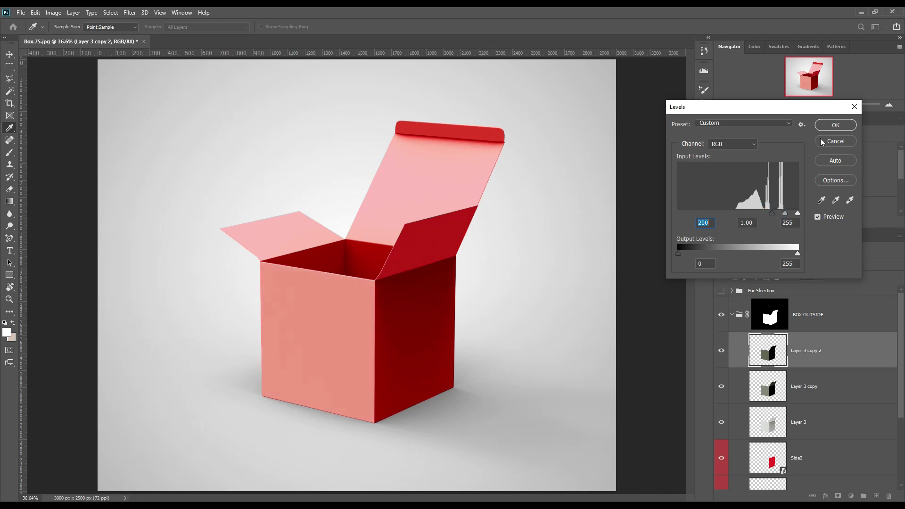
{"action": "left_click", "coordinate": [835, 125]}
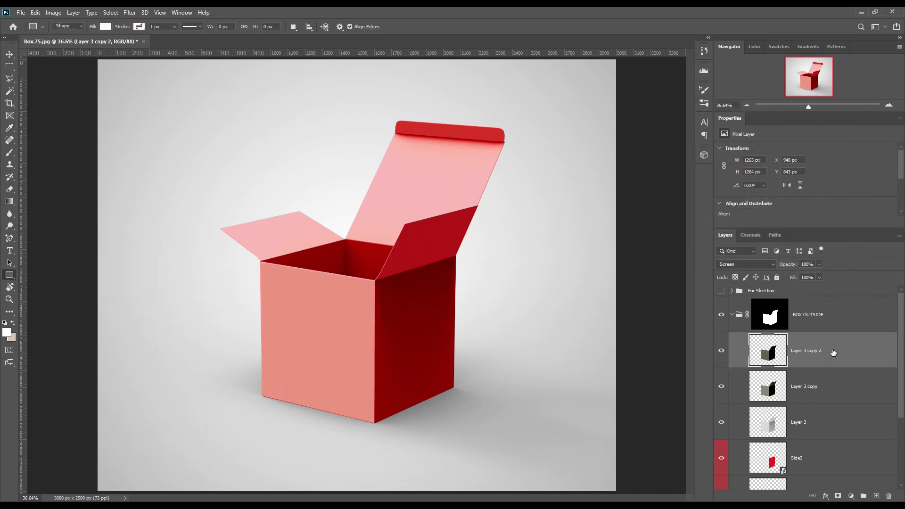
Step: Desaturate Layer 3 copy 2 with a Hue/Saturation adjustment
{"action": "left_click", "coordinate": [53, 12]}
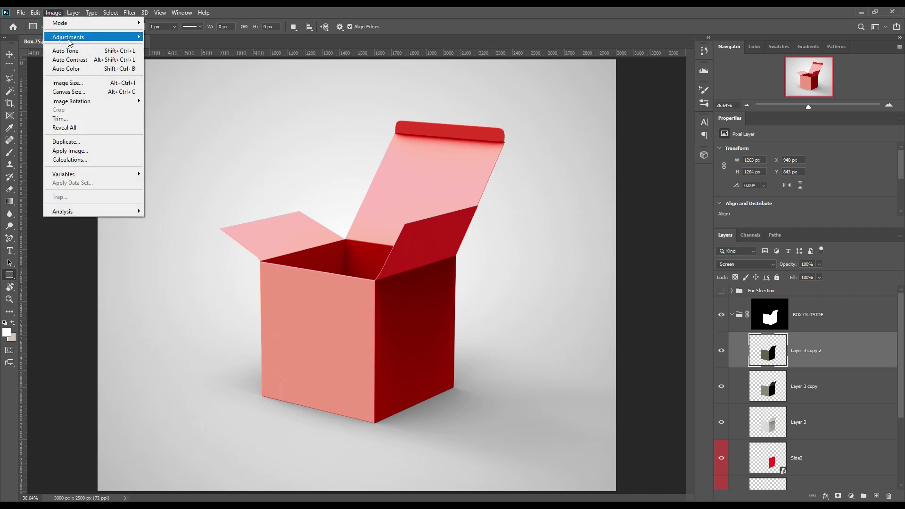
{"action": "mouse_move", "coordinate": [68, 37]}
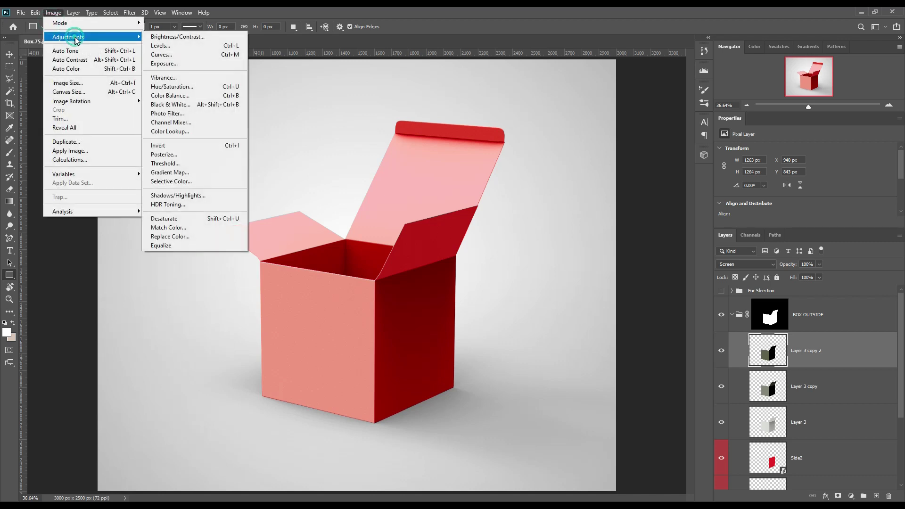
{"action": "left_click", "coordinate": [182, 87]}
{"action": "left_click_drag", "start_coordinate": [613, 174], "coordinate": [568, 175]}
{"action": "left_click", "coordinate": [715, 106]}
Step: Apply Hue/Saturation to Layer 3 copy with the saturation at -100
{"action": "left_click", "coordinate": [843, 385]}
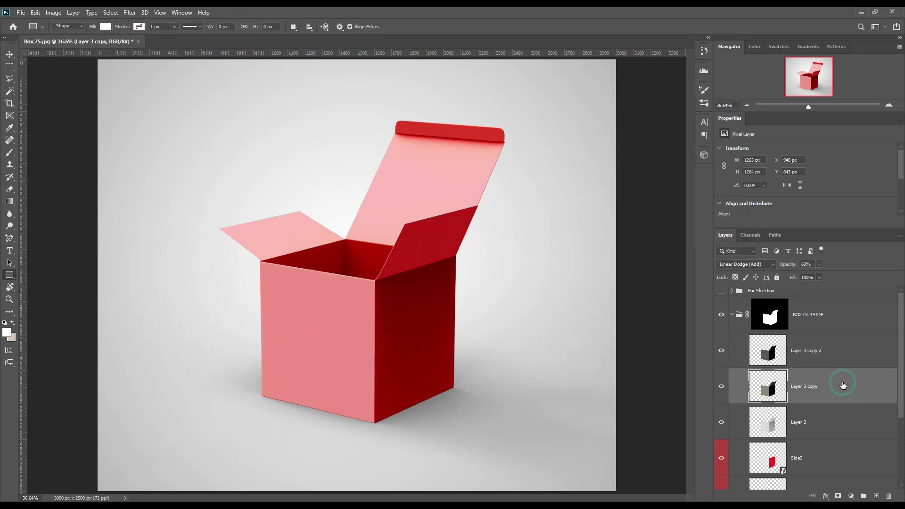
{"action": "left_click", "coordinate": [53, 13]}
{"action": "mouse_move", "coordinate": [81, 40]}
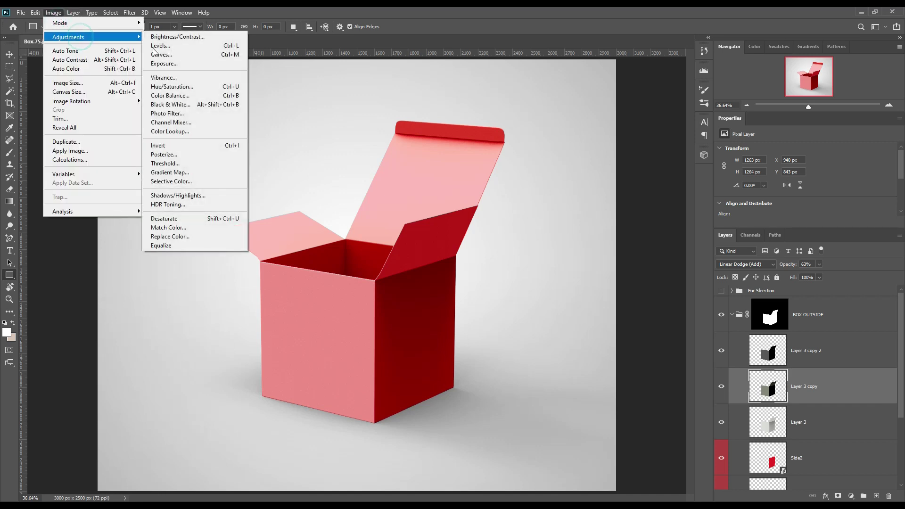
{"action": "left_click", "coordinate": [182, 89]}
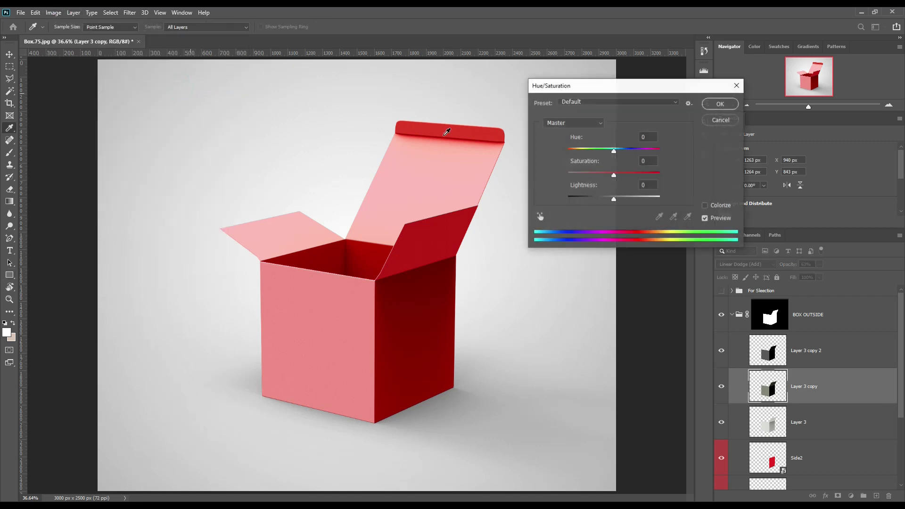
{"action": "left_click_drag", "start_coordinate": [615, 174], "coordinate": [551, 176]}
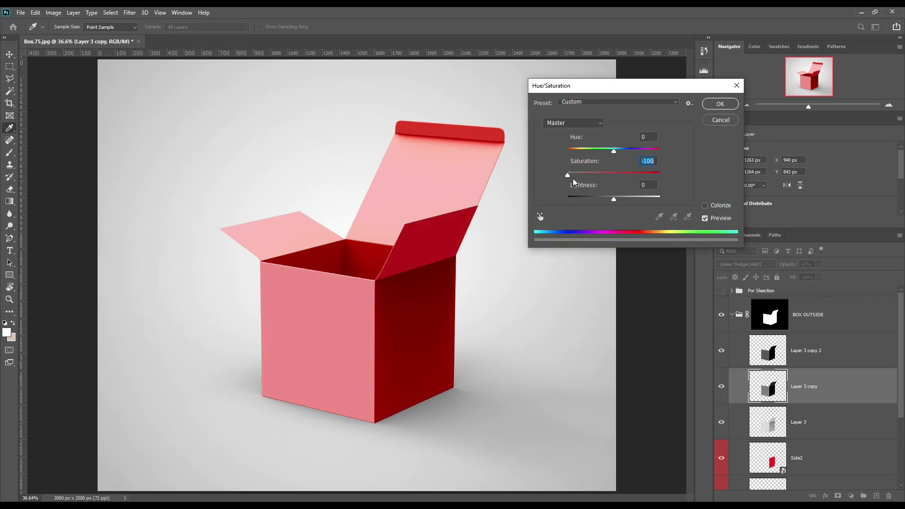
{"action": "left_click_drag", "start_coordinate": [570, 175], "coordinate": [608, 175]}
{"action": "left_click", "coordinate": [720, 103]}
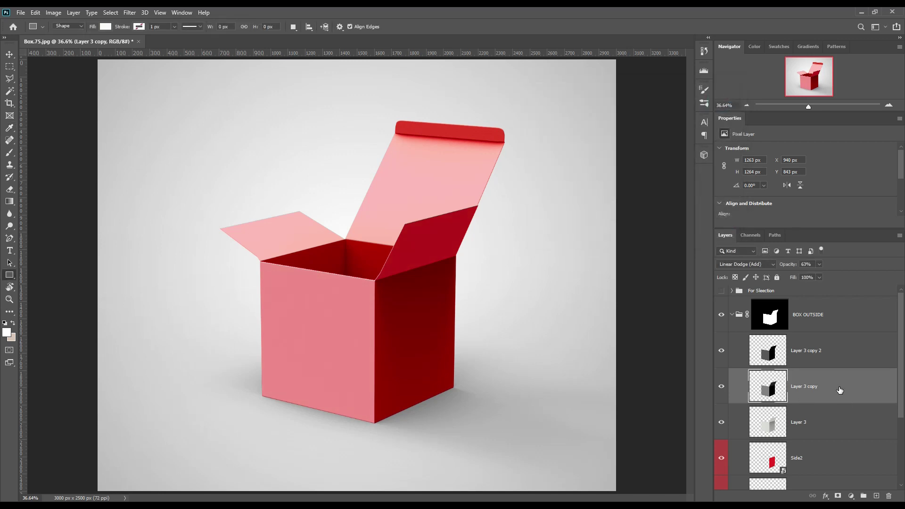
Step: Group Layer 3 and its two copies inside BOX OUTSIDE and name the group FX
{"action": "left_click", "coordinate": [841, 356]}
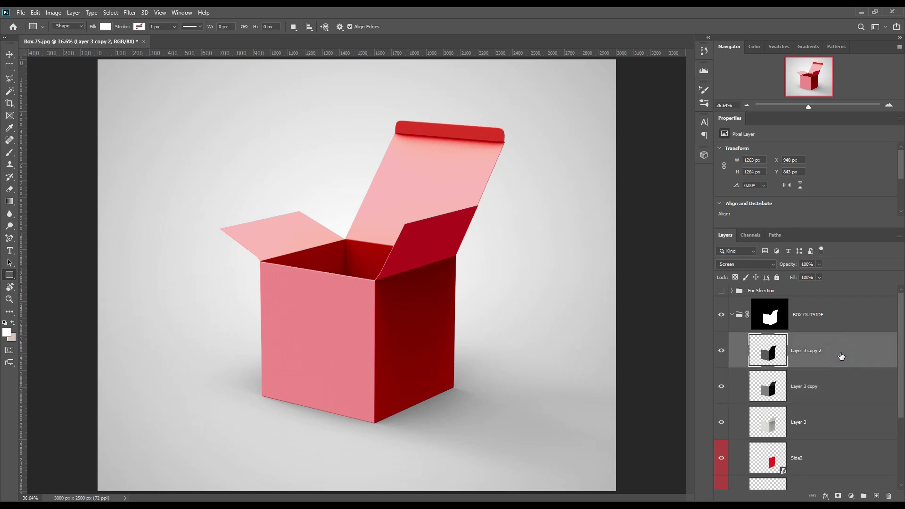
{"action": "left_click", "coordinate": [835, 432], "text": "shift"}
{"action": "left_click_drag", "start_coordinate": [845, 407], "coordinate": [863, 496]}
{"action": "double_click", "coordinate": [774, 339]}
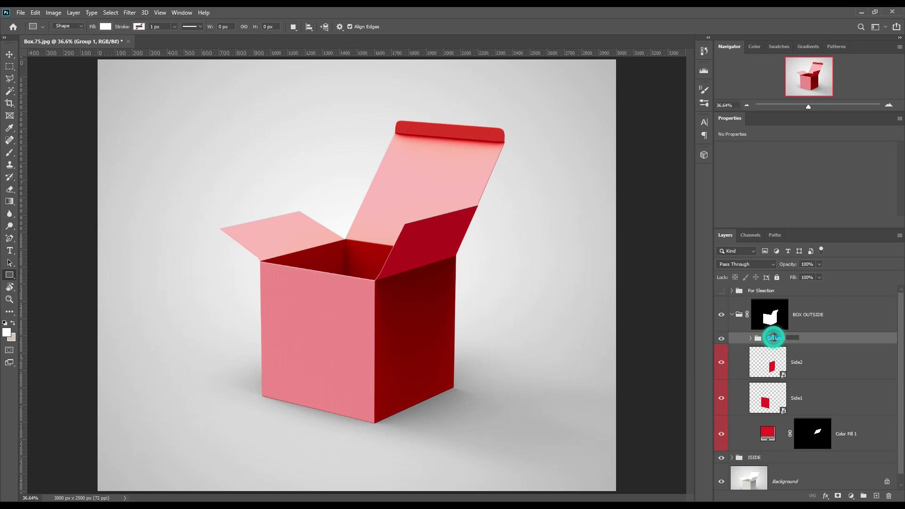
{"action": "type", "text": "F"}
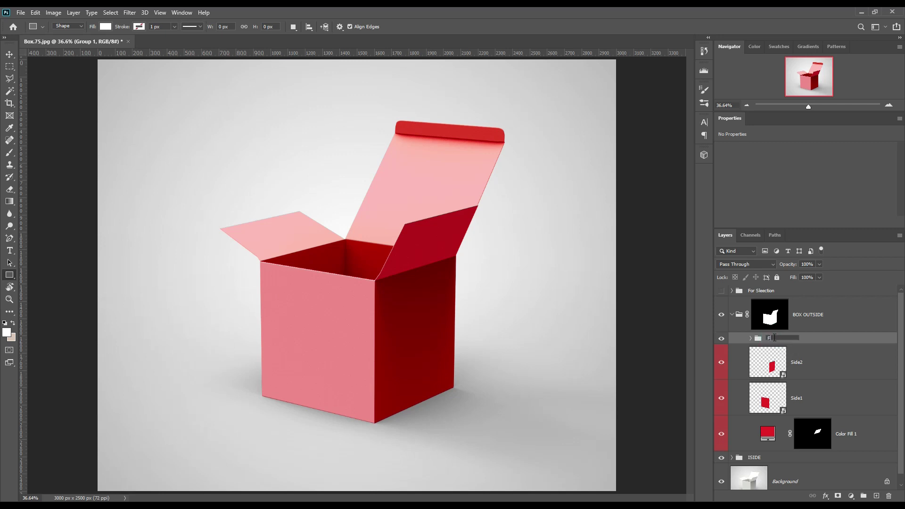
{"action": "type", "text": "X"}
{"action": "key", "text": "Return"}
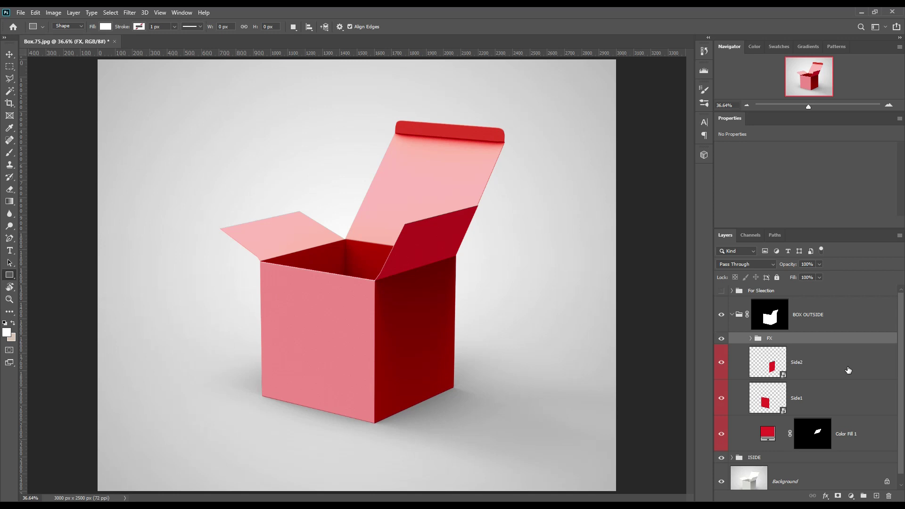
Step: Collapse the BOX OUTSIDE group and compare the box with the BOX OUTSIDE and ISIDE groups each hidden and shown
{"action": "left_click", "coordinate": [732, 314]}
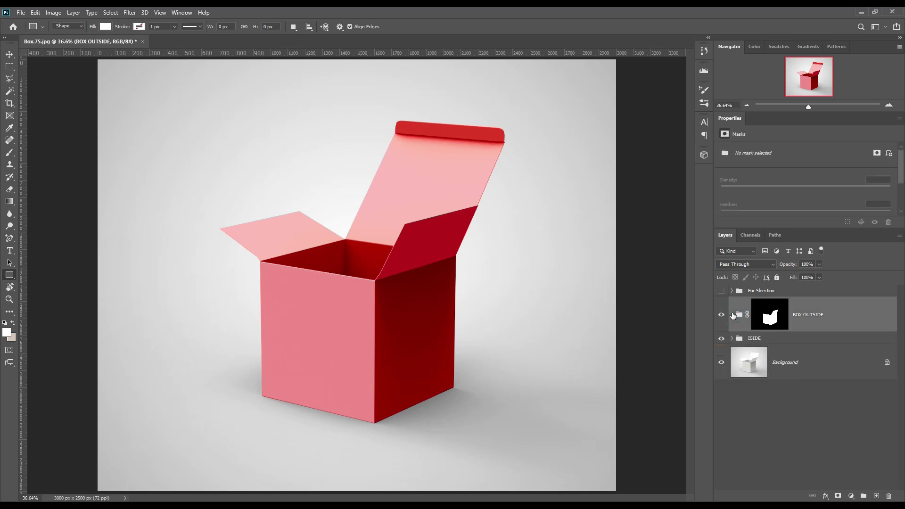
{"action": "left_click", "coordinate": [804, 406]}
{"action": "left_click", "coordinate": [827, 321]}
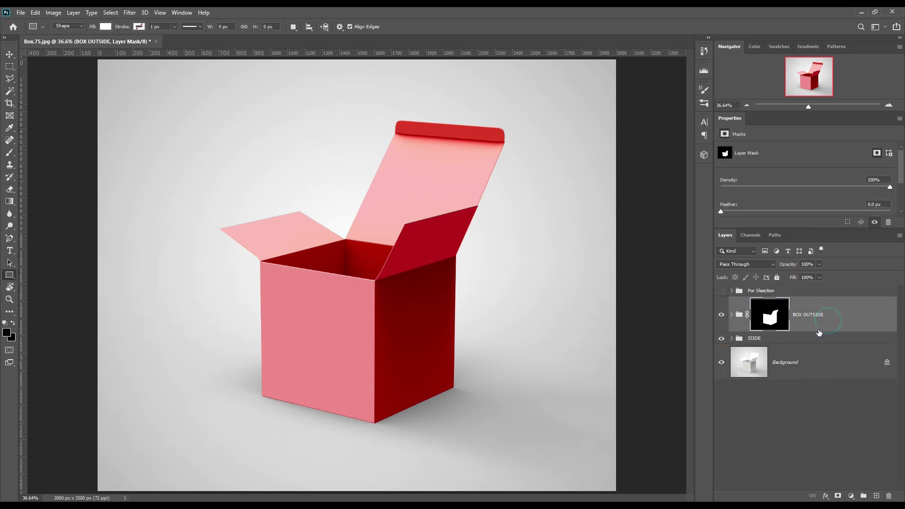
{"action": "left_click", "coordinate": [722, 315]}
{"action": "left_click", "coordinate": [722, 314]}
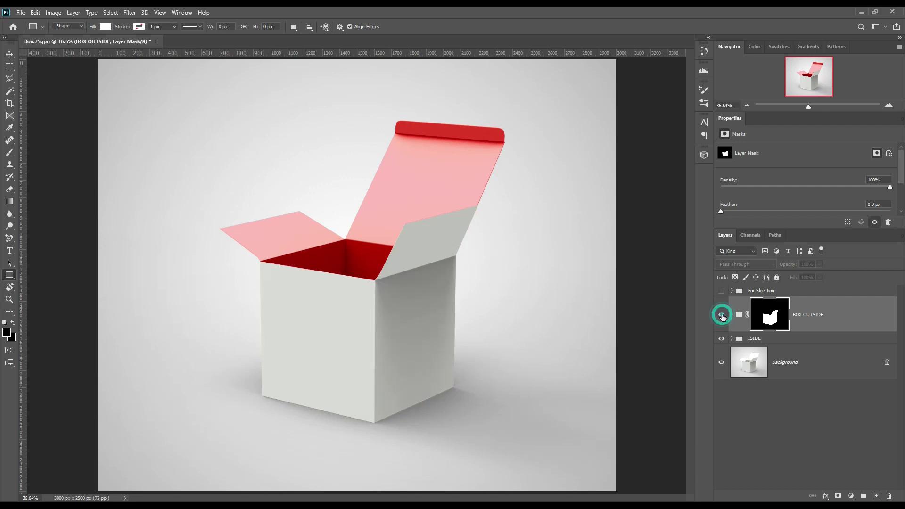
{"action": "left_click", "coordinate": [721, 339]}
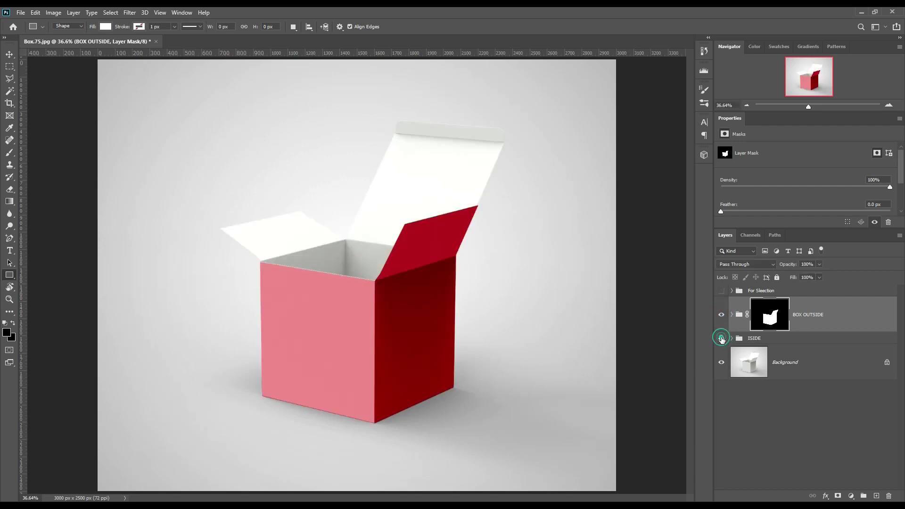
{"action": "left_click", "coordinate": [721, 338]}
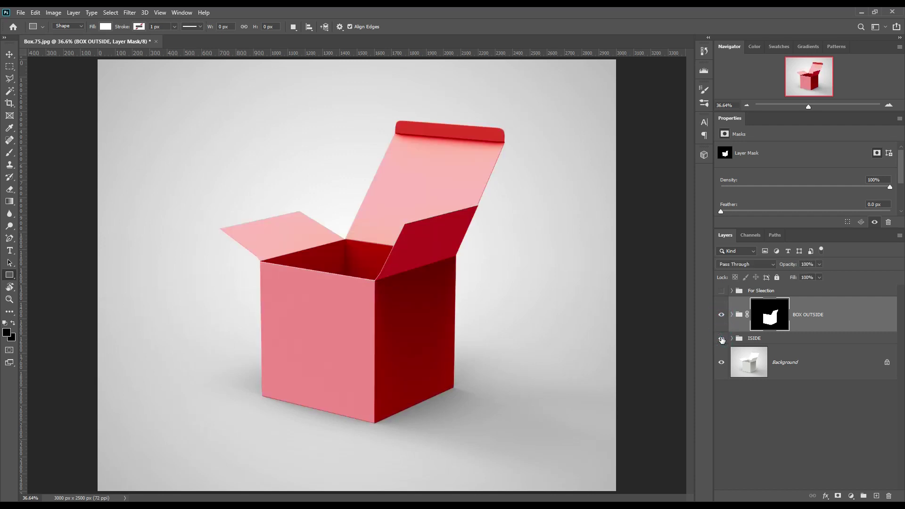
{"action": "left_click", "coordinate": [820, 338]}
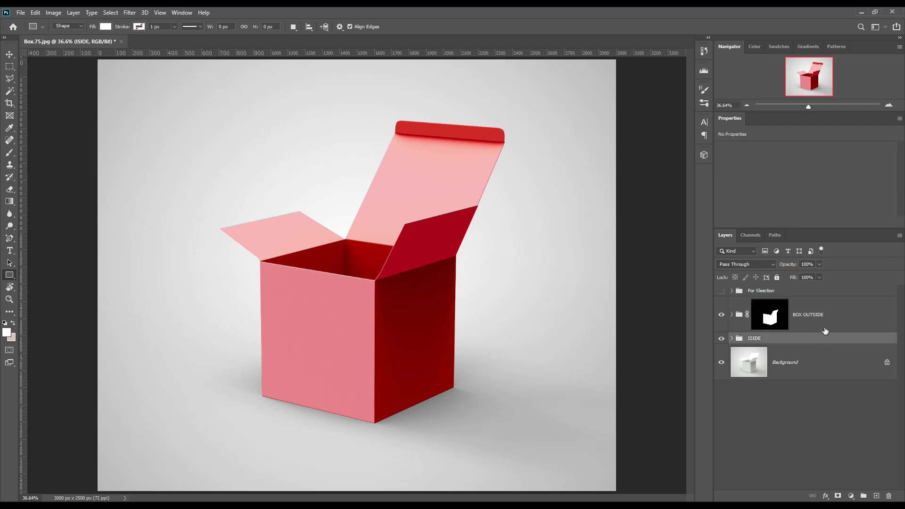
{"action": "left_click", "coordinate": [837, 319]}
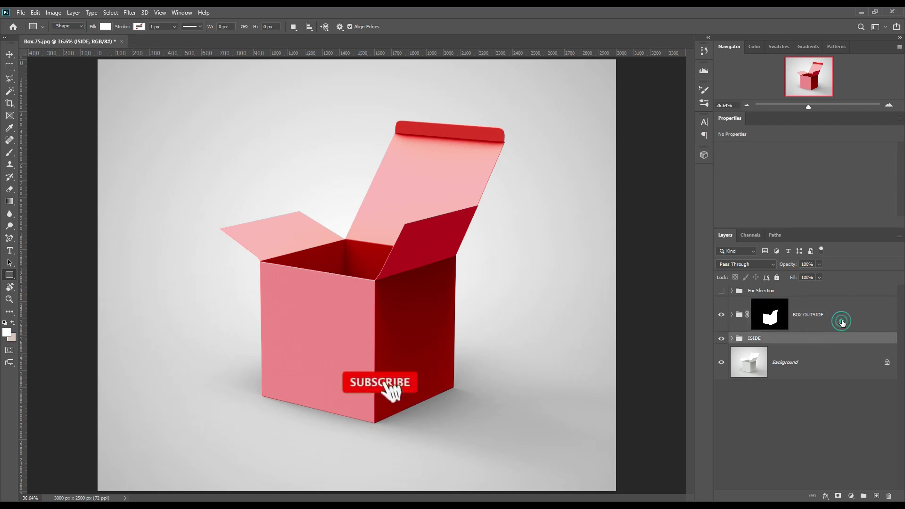
Step: Open the Side1 smart object in the BOX OUTSIDE group and recolour its Rectangle 1 orange
{"action": "left_click", "coordinate": [731, 314]}
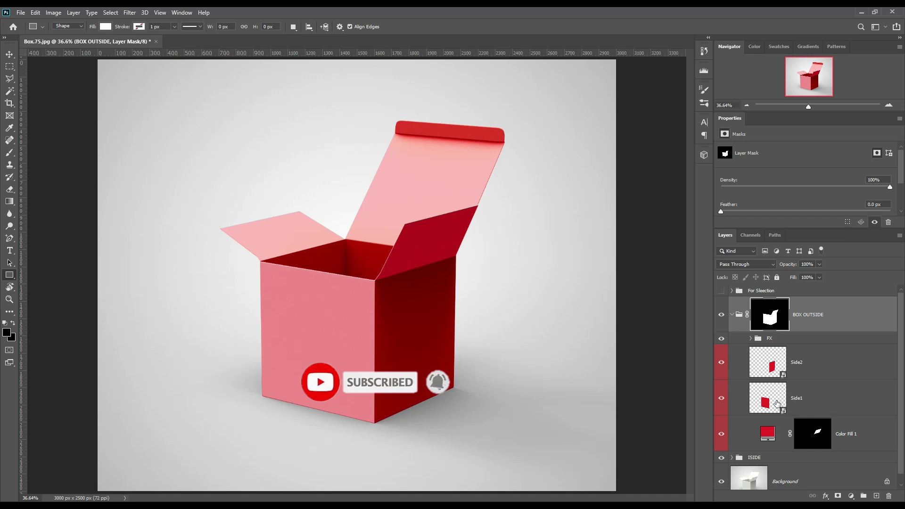
{"action": "left_click", "coordinate": [830, 402]}
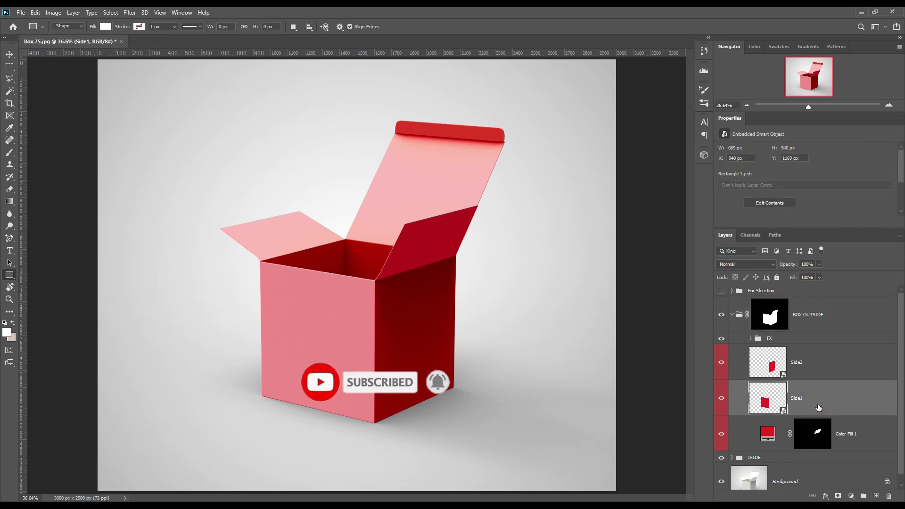
{"action": "double_click", "coordinate": [783, 411]}
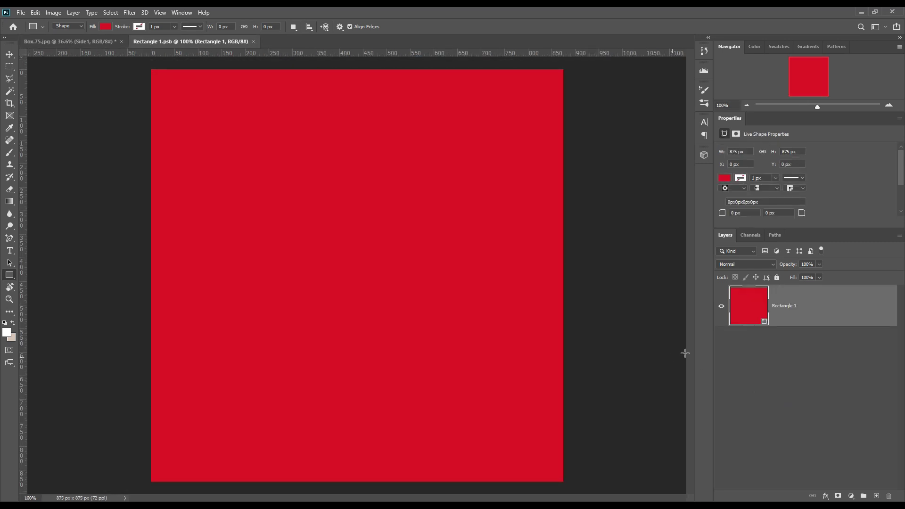
{"action": "double_click", "coordinate": [763, 323]}
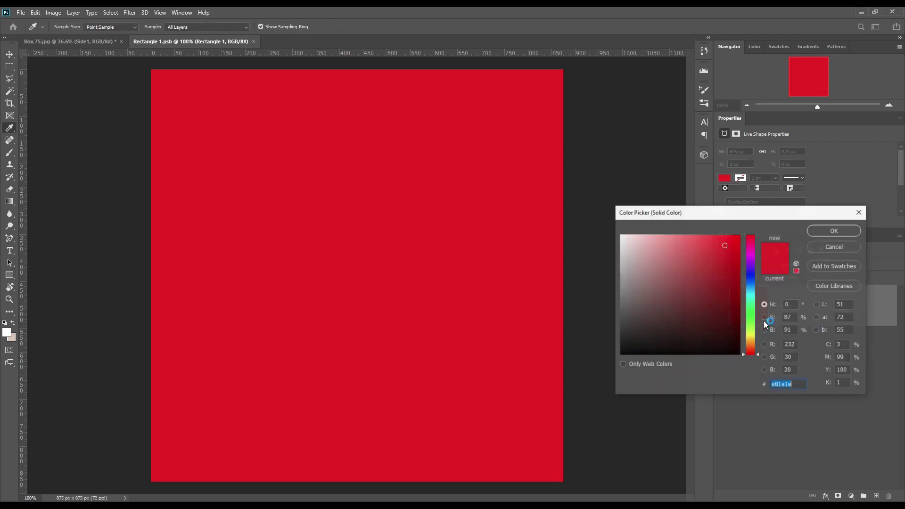
{"action": "left_click_drag", "start_coordinate": [751, 357], "coordinate": [751, 348]}
{"action": "left_click", "coordinate": [833, 230]}
Step: Draw a white rectangle of about 877 × 453 px covering the upper half of the Side1 artwork
{"action": "key", "text": "u"}
{"action": "mouse_move", "coordinate": [149, 68]}
{"action": "left_mouse_down"}
{"action": "mouse_move", "coordinate": [563, 269]}
{"action": "mouse_move", "coordinate": [563, 281]}
{"action": "left_mouse_up"}
{"action": "key", "text": "alt+BackSpace"}
{"action": "key", "text": "v"}
{"action": "left_click", "coordinate": [324, 26]}
{"action": "left_click", "coordinate": [353, 128]}
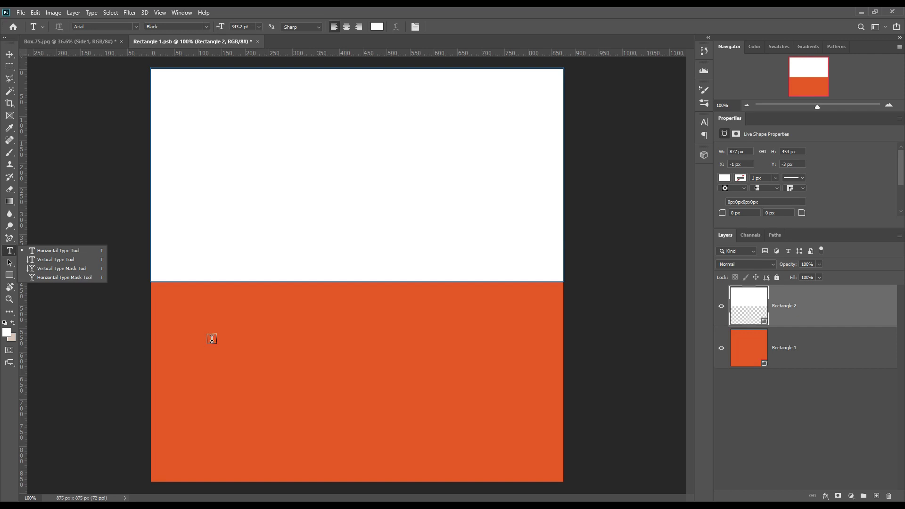
Step: Add the white title BOX MCKUP in Arial Black at 90.2 pt on the orange area and shift it left
{"action": "left_click", "coordinate": [210, 340]}
{"action": "type", "text": "BOX MCKUP"}
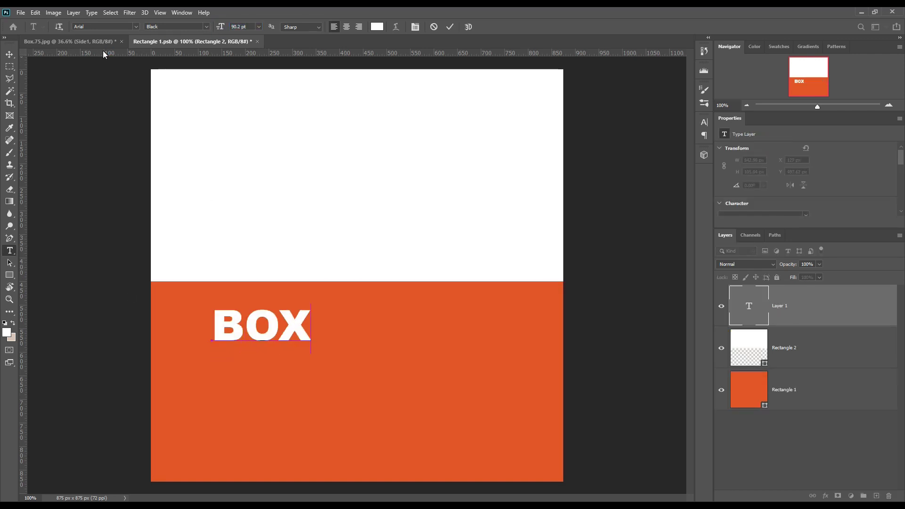
{"action": "key", "text": "ctrl+Return"}
{"action": "left_click_drag", "start_coordinate": [126, 207], "coordinate": [91, 207]}
Step: Add a white Lorem ipsum placeholder paragraph in Arial Regular at 24.2 pt below the title and adjust the spacing between them
{"action": "left_click_drag", "start_coordinate": [184, 372], "coordinate": [514, 457]}
{"action": "left_click", "coordinate": [176, 27]}
{"action": "left_click", "coordinate": [191, 44]}
{"action": "key", "text": "ctrl+Return"}
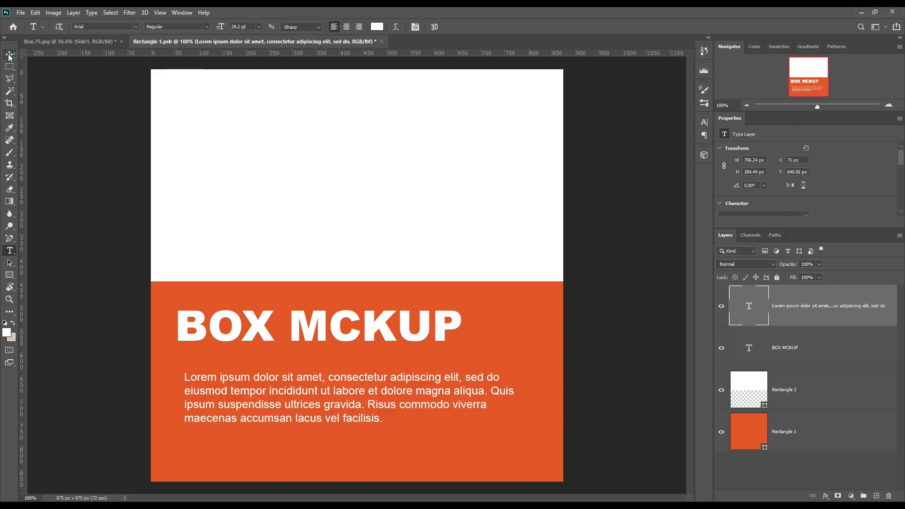
{"action": "left_click", "coordinate": [298, 326]}
Step: Add the text MOCKUPART in orange Arial Black at 52.2 pt, centred horizontally on the white area
{"action": "left_click", "coordinate": [293, 146]}
{"action": "left_click", "coordinate": [377, 27]}
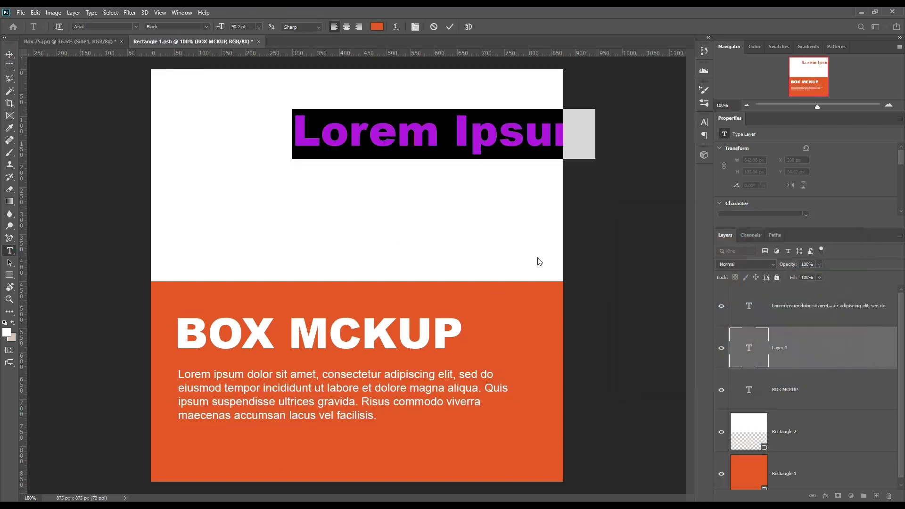
{"action": "type", "text": "MOCKUPART"}
{"action": "key", "text": "ctrl+Return"}
{"action": "left_click_drag", "start_coordinate": [224, 29], "coordinate": [206, 29]}
{"action": "left_click_drag", "start_coordinate": [376, 239], "coordinate": [418, 241]}
{"action": "left_click", "coordinate": [227, 195]}
{"action": "left_click", "coordinate": [177, 27]}
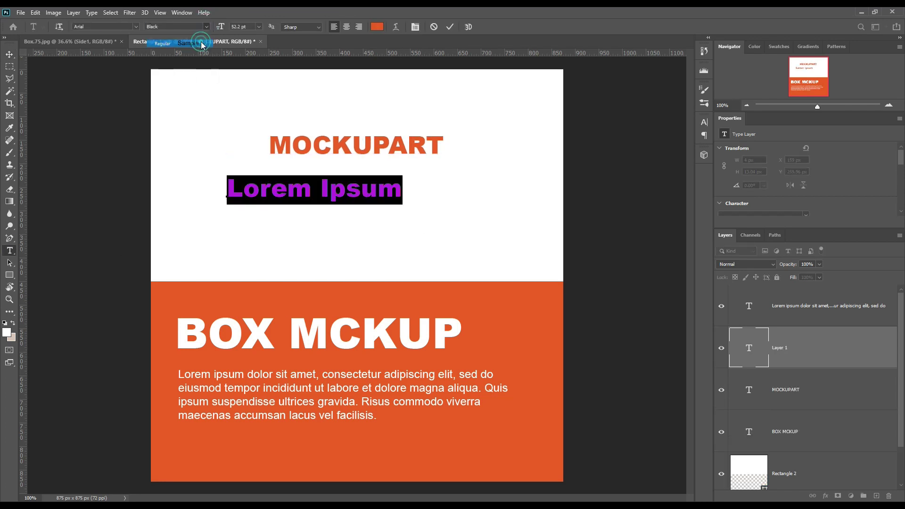
{"action": "left_click", "coordinate": [174, 36]}
{"action": "type", "text": "WWW.MOCKUPHUT.COM"}
{"action": "key", "text": "BackSpace"}
{"action": "key", "text": "BackSpace"}
{"action": "key", "text": "BackSpace"}
{"action": "key", "text": "BackSpace"}
{"action": "key", "text": "BackSpace"}
{"action": "key", "text": "BackSpace"}
{"action": "key", "text": "BackSpace"}
{"action": "key", "text": "BackSpace"}
{"action": "key", "text": "BackSpace"}
{"action": "key", "text": "BackSpace"}
{"action": "key", "text": "BackSpace"}
{"action": "key", "text": "BackSpace"}
{"action": "key", "text": "BackSpace"}
{"action": "key", "text": "BackSpace"}
{"action": "key", "text": "BackSpace"}
{"action": "key", "text": "BackSpace"}
{"action": "key", "text": "BackSpace"}
{"action": "type", "text": "www.mockuphut.com"}
{"action": "key", "text": "ctrl+Return"}
{"action": "left_click_drag", "start_coordinate": [220, 27], "coordinate": [210, 27]}
{"action": "left_click_drag", "start_coordinate": [227, 192], "coordinate": [406, 192]}
{"action": "key", "text": "alt+Right"}
{"action": "key", "text": "alt+Right"}
{"action": "key", "text": "alt+Right"}
{"action": "key", "text": "alt+Right"}
{"action": "key", "text": "alt+Right"}
{"action": "key", "text": "alt+Right"}
{"action": "key", "text": "alt+Right"}
{"action": "key", "text": "alt+Right"}
{"action": "key", "text": "alt+Right"}
{"action": "key", "text": "alt+Right"}
{"action": "left_click", "coordinate": [449, 27]}
Step: Widen the letter spacing of the MOCKUPART heading
{"action": "double_click", "coordinate": [356, 145]}
{"action": "key", "text": "alt+Right"}
{"action": "key", "text": "alt+Right"}
{"action": "key", "text": "alt+Right"}
{"action": "key", "text": "alt+Right"}
{"action": "key", "text": "alt+Right"}
{"action": "key", "text": "alt+Right"}
{"action": "key", "text": "alt+Right"}
{"action": "key", "text": "alt+Right"}
{"action": "left_click", "coordinate": [449, 27]}
{"action": "key", "text": "v"}
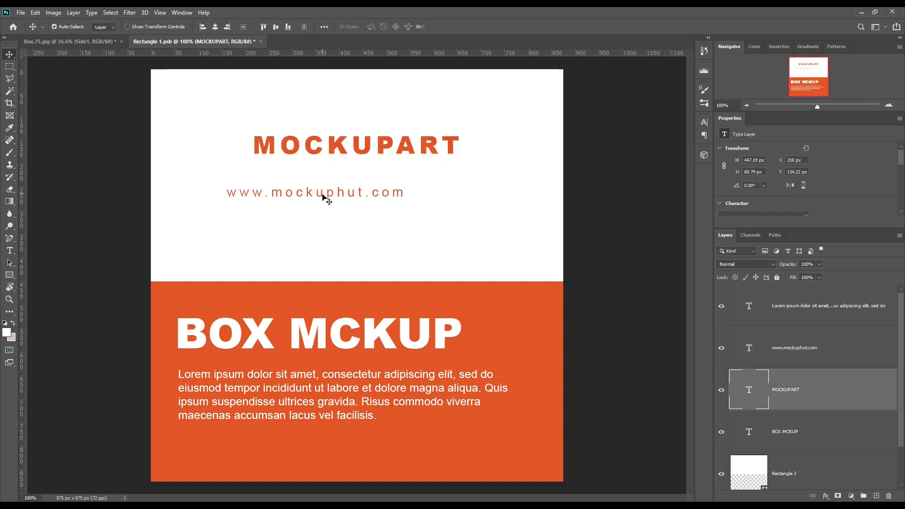
{"action": "key", "text": "alt+bracketright"}
{"action": "key", "text": "shift+Right"}
{"action": "key", "text": "shift+Right"}
{"action": "key", "text": "shift+Right"}
{"action": "key", "text": "shift+Right"}
{"action": "key", "text": "shift+Right"}
{"action": "key", "text": "shift+Right"}
{"action": "key", "text": "shift+Right"}
{"action": "key", "text": "shift+Right"}
{"action": "key", "text": "shift+Right"}
{"action": "key", "text": "shift+Up"}
{"action": "key", "text": "shift+Up"}
{"action": "key", "text": "shift+Up"}
{"action": "key", "text": "shift+Up"}
{"action": "key", "text": "shift+Up"}
{"action": "left_click", "coordinate": [618, 259]}
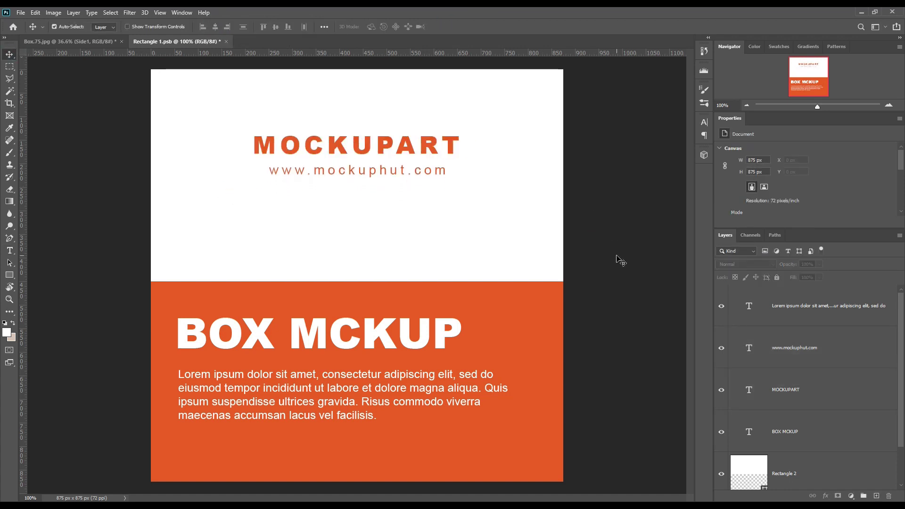
Step: Save the Side1 artwork Rectangle 1.psb and return to Box.75.jpg
{"action": "left_click", "coordinate": [21, 12]}
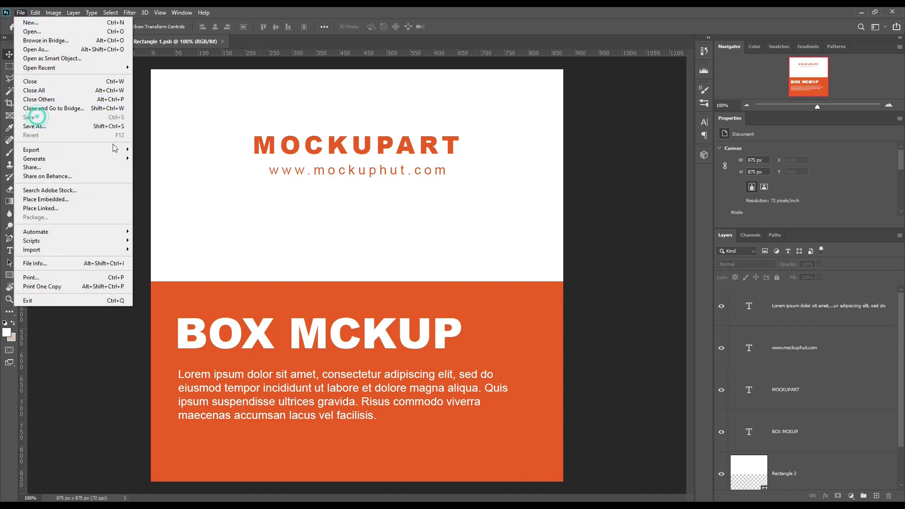
{"action": "left_click", "coordinate": [158, 186]}
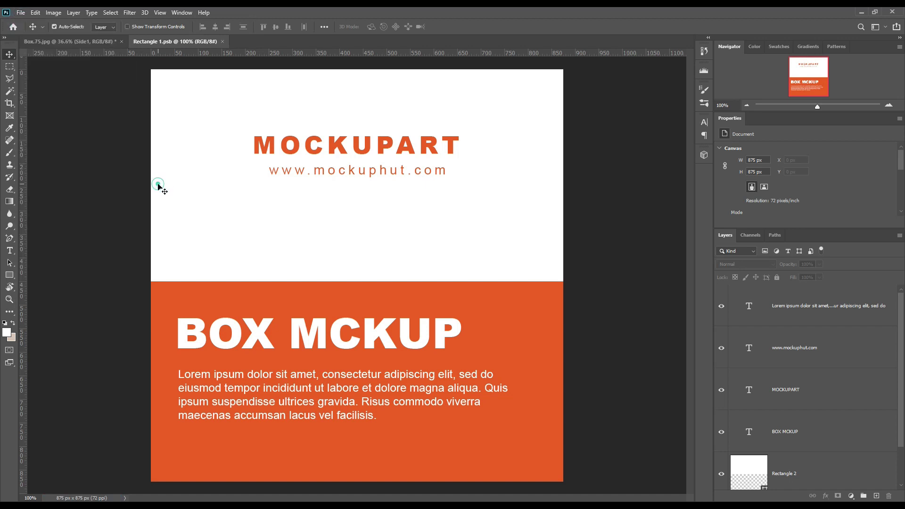
{"action": "left_click", "coordinate": [96, 42]}
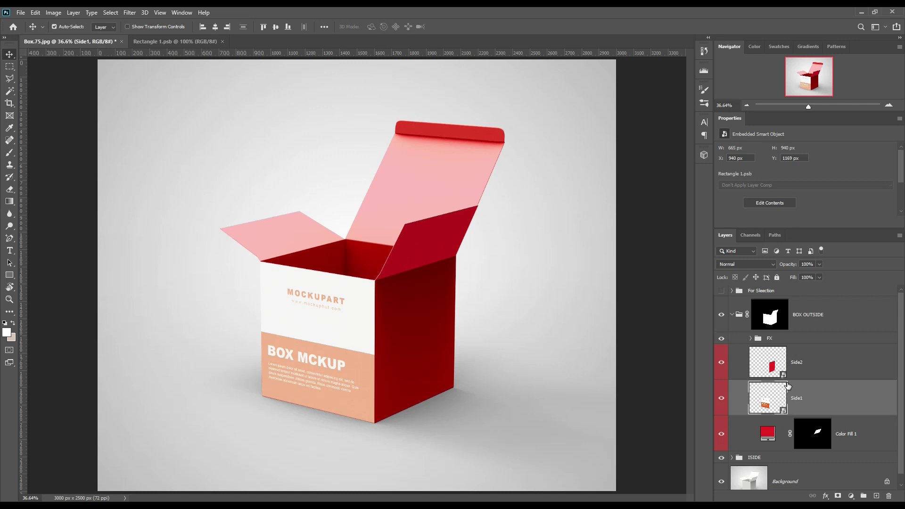
Step: Open the Side2 smart object and copy the white and orange rectangles into it from Rectangle 1.psb
{"action": "double_click", "coordinate": [782, 376]}
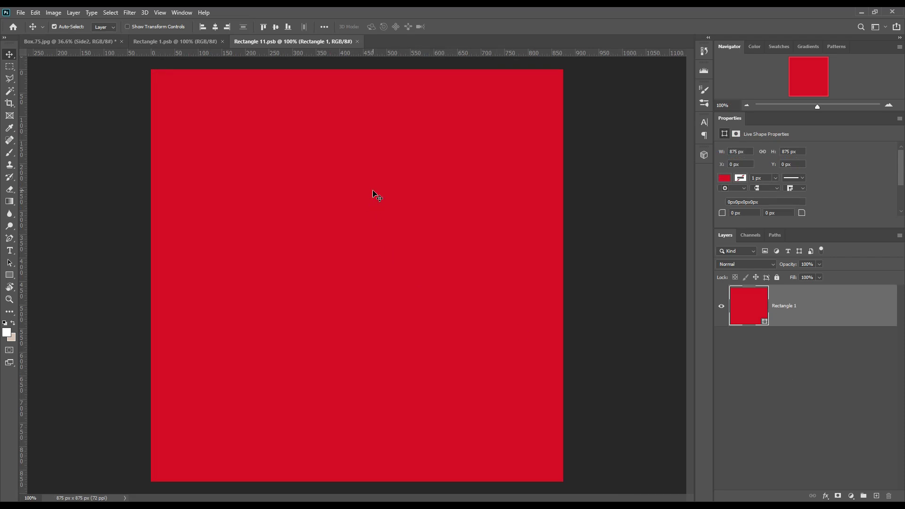
{"action": "left_click", "coordinate": [178, 41]}
{"action": "left_click", "coordinate": [481, 238]}
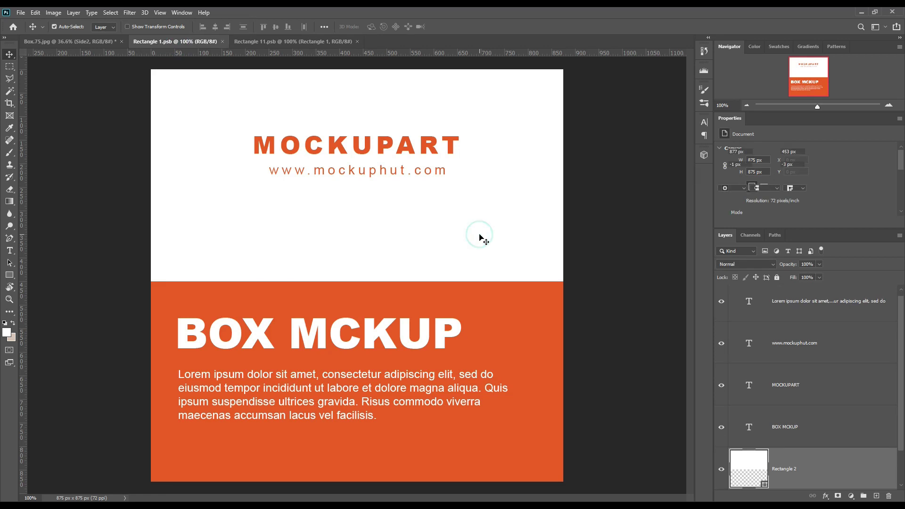
{"action": "left_click_drag", "start_coordinate": [481, 238], "coordinate": [231, 96]}
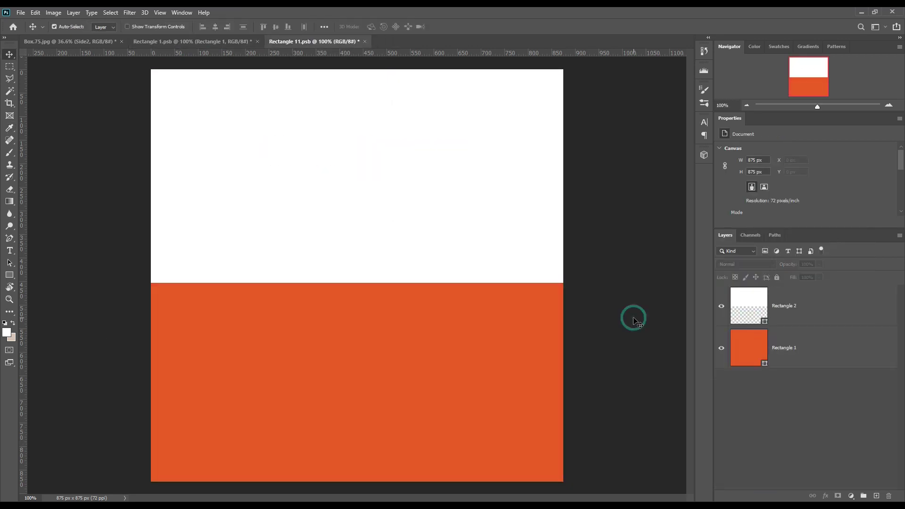
Step: Copy the BOX MCKUP title and paragraph into Rectangle 11.psb, colour them orange f0610b and position them on the white half
{"action": "left_click", "coordinate": [188, 41]}
{"action": "left_click", "coordinate": [802, 305], "text": "shift"}
{"action": "left_click_drag", "start_coordinate": [801, 306], "coordinate": [339, 196]}
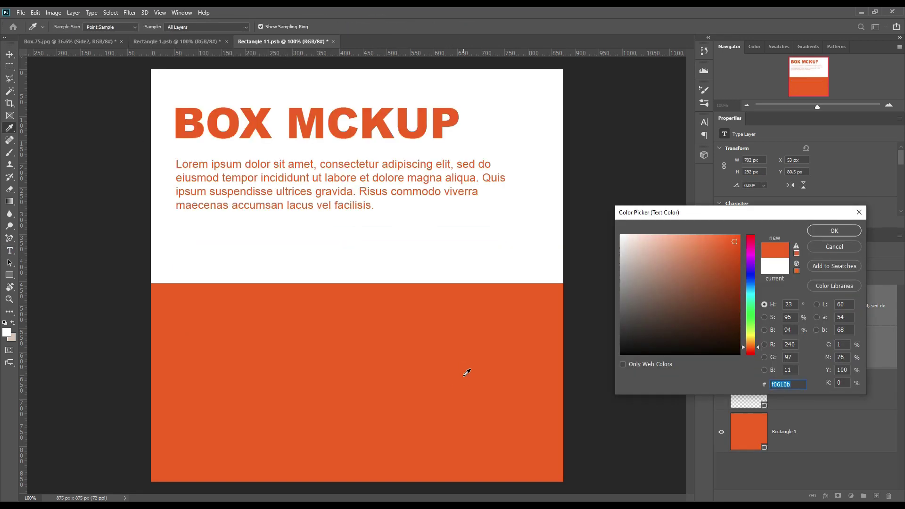
{"action": "key", "text": "Return"}
{"action": "left_click_drag", "start_coordinate": [387, 171], "coordinate": [383, 201]}
{"action": "left_click", "coordinate": [54, 26]}
{"action": "left_click", "coordinate": [177, 42]}
{"action": "left_click", "coordinate": [801, 389]}
{"action": "left_click", "coordinate": [846, 345], "text": "shift"}
{"action": "left_click_drag", "start_coordinate": [845, 346], "coordinate": [358, 235]}
Step: Save the Side2 artwork Rectangle 11.psb and return to Box.75.jpg
{"action": "left_click", "coordinate": [20, 13]}
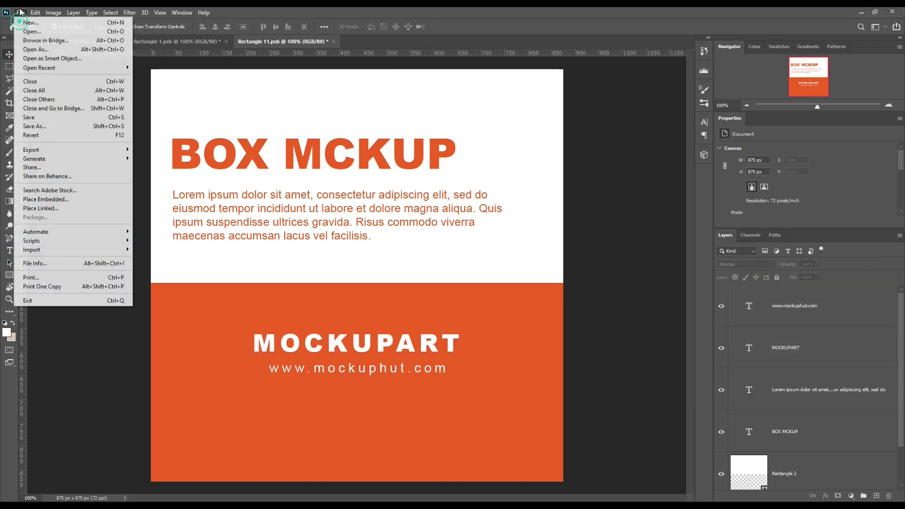
{"action": "left_click", "coordinate": [47, 117]}
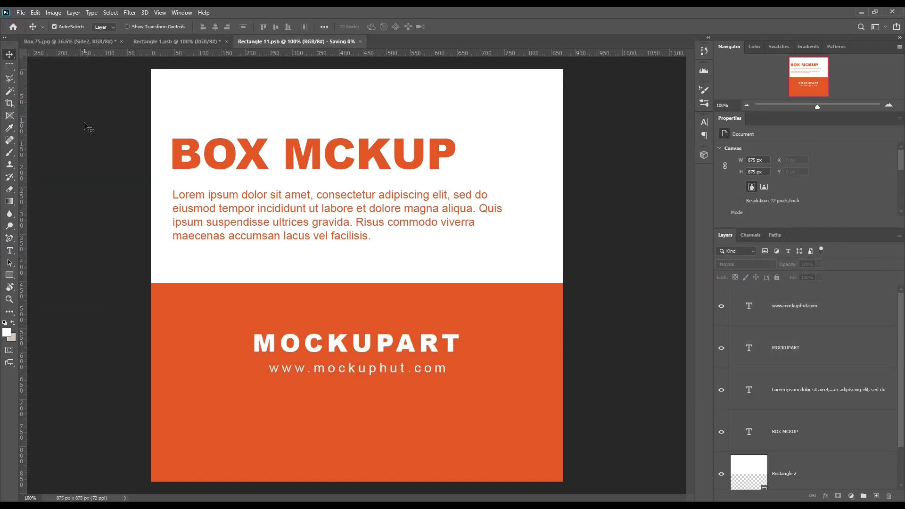
{"action": "left_click", "coordinate": [63, 41]}
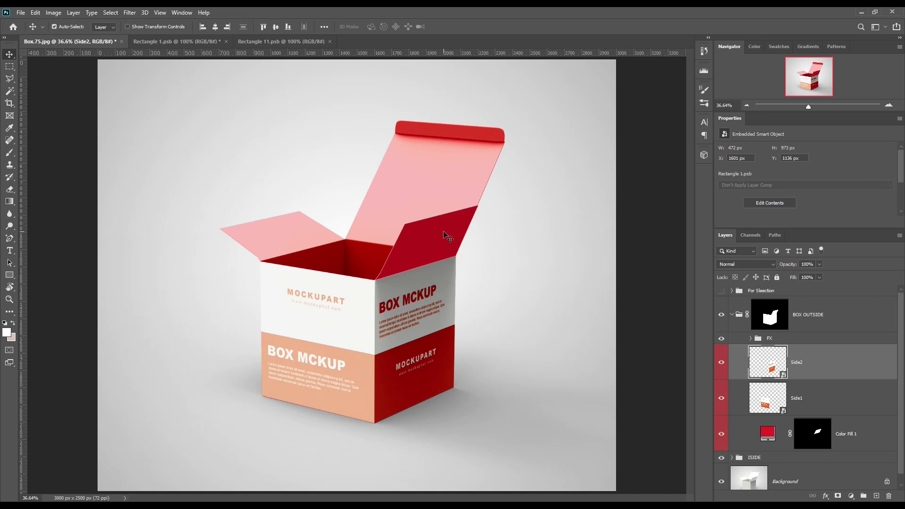
Step: Change the Color Fill 1 layer of the outside flap to light grey f1f1f1
{"action": "double_click", "coordinate": [769, 432]}
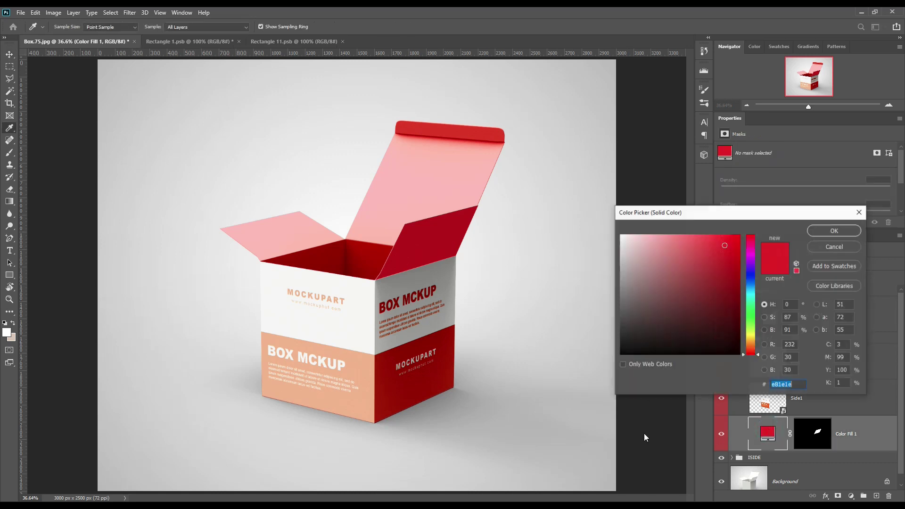
{"action": "left_click_drag", "start_coordinate": [627, 246], "coordinate": [614, 228]}
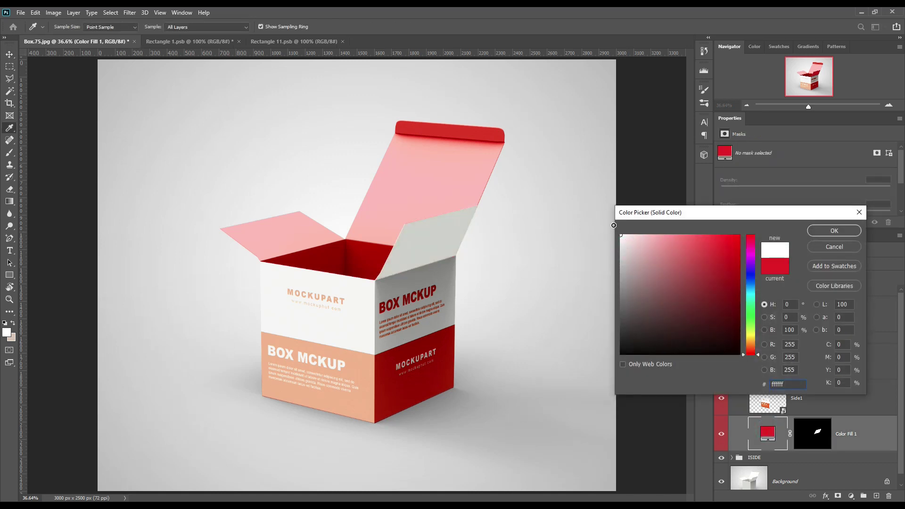
{"action": "left_click_drag", "start_coordinate": [613, 243], "coordinate": [609, 241]}
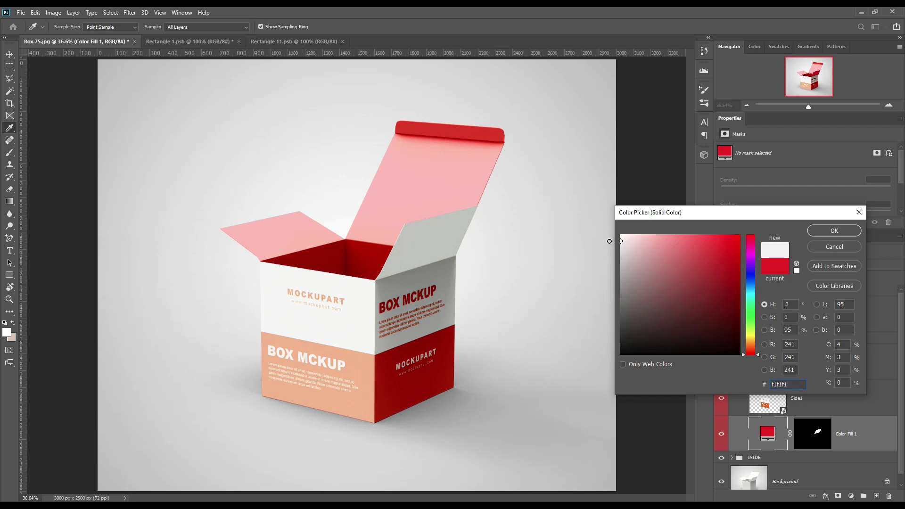
{"action": "left_click", "coordinate": [830, 231]}
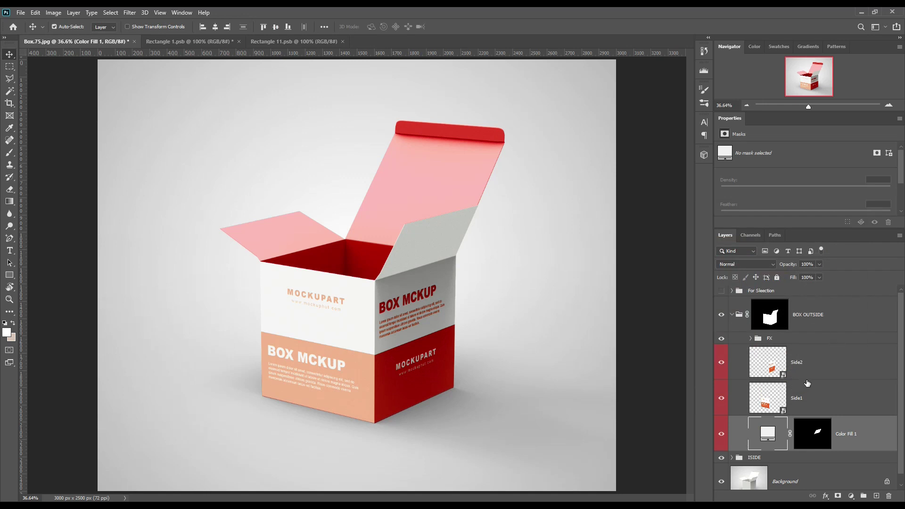
Step: In the BOX OUTSIDE group's FX folder, lower the Layer 3 copy opacity to 23% and compare the shading with it hidden and shown
{"action": "left_click", "coordinate": [752, 338]}
{"action": "left_click", "coordinate": [832, 367]}
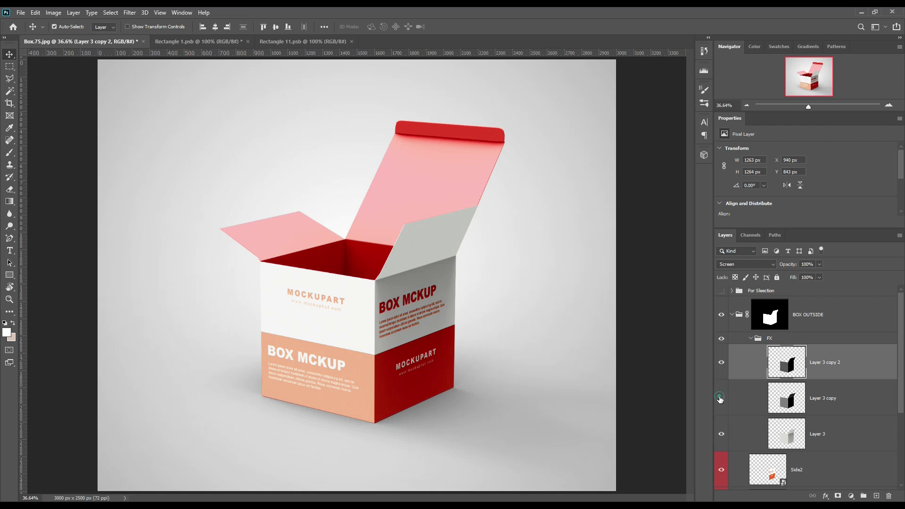
{"action": "left_click", "coordinate": [719, 398]}
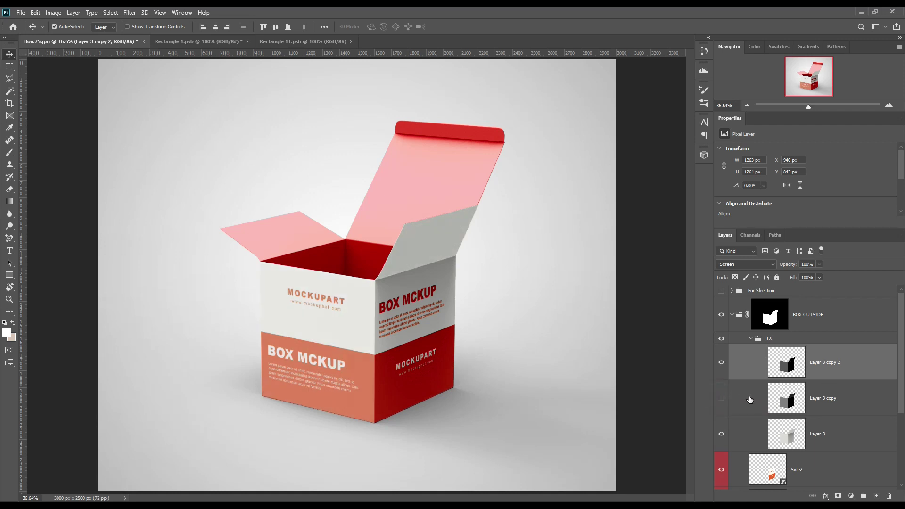
{"action": "left_click", "coordinate": [726, 398]}
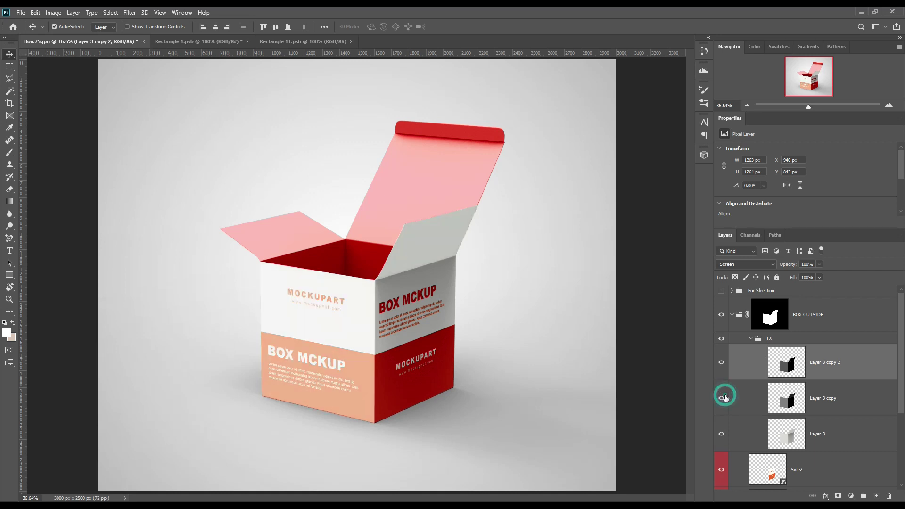
{"action": "left_click", "coordinate": [725, 397]}
{"action": "left_click", "coordinate": [725, 398]}
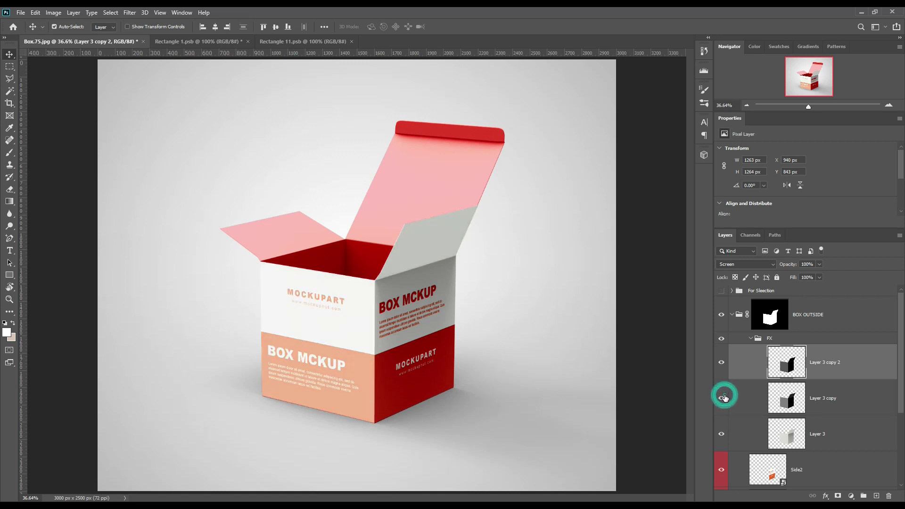
{"action": "left_click", "coordinate": [854, 395]}
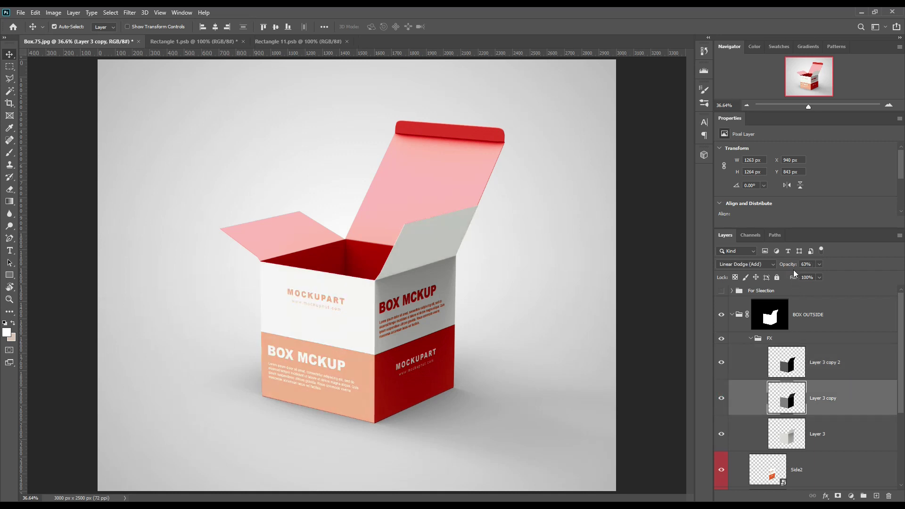
{"action": "left_click_drag", "start_coordinate": [794, 264], "coordinate": [781, 268]}
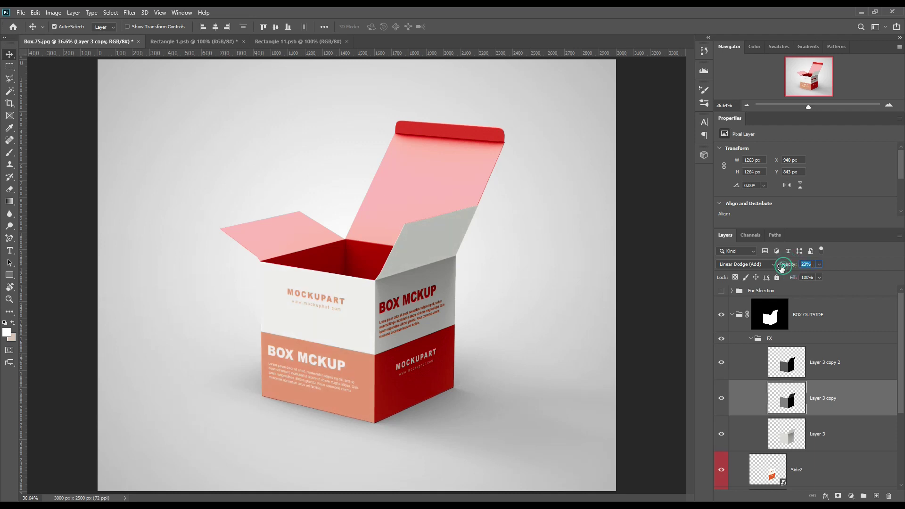
{"action": "left_click", "coordinate": [721, 399]}
{"action": "left_click", "coordinate": [721, 399]}
Step: Check the effect of Layer 3 copy 2, lower its opacity to 71%, and collapse the FX and BOX OUTSIDE groups
{"action": "left_click", "coordinate": [832, 363]}
{"action": "left_click", "coordinate": [721, 362]}
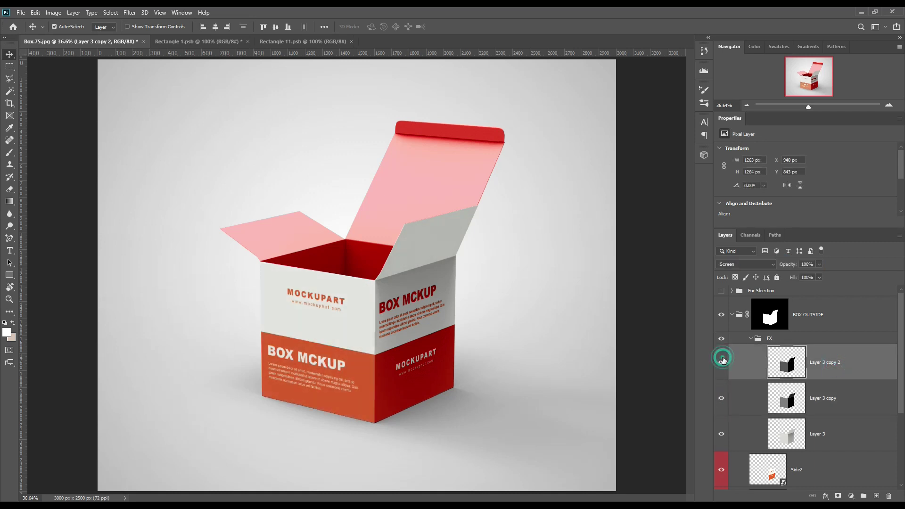
{"action": "left_click", "coordinate": [721, 362]}
{"action": "left_click", "coordinate": [832, 363]}
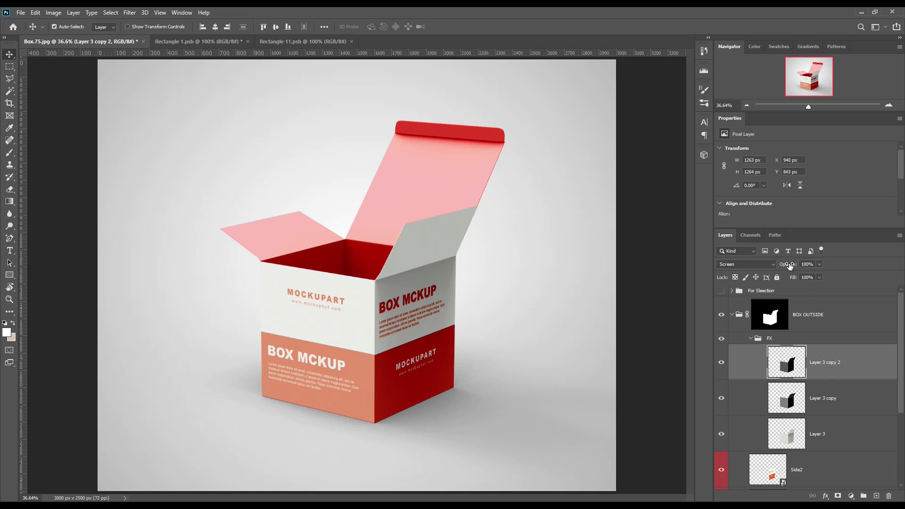
{"action": "left_click_drag", "start_coordinate": [790, 266], "coordinate": [783, 267]}
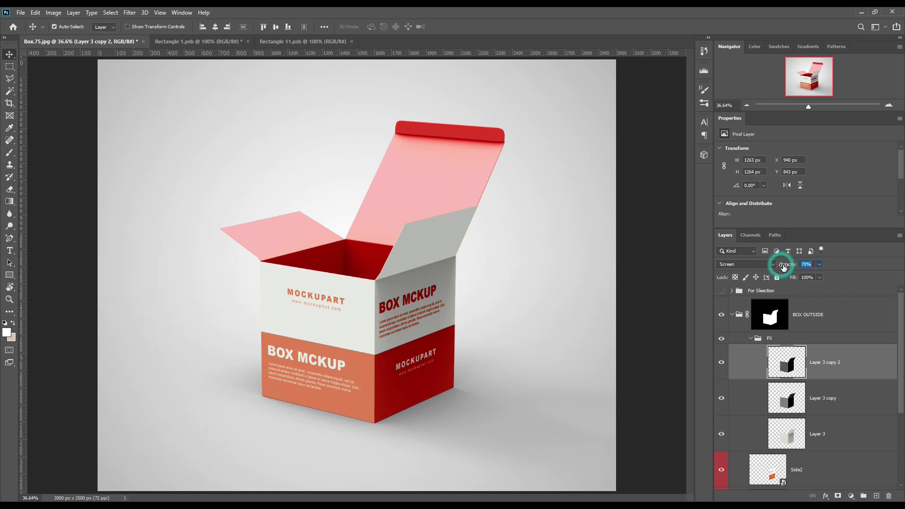
{"action": "left_click", "coordinate": [750, 339]}
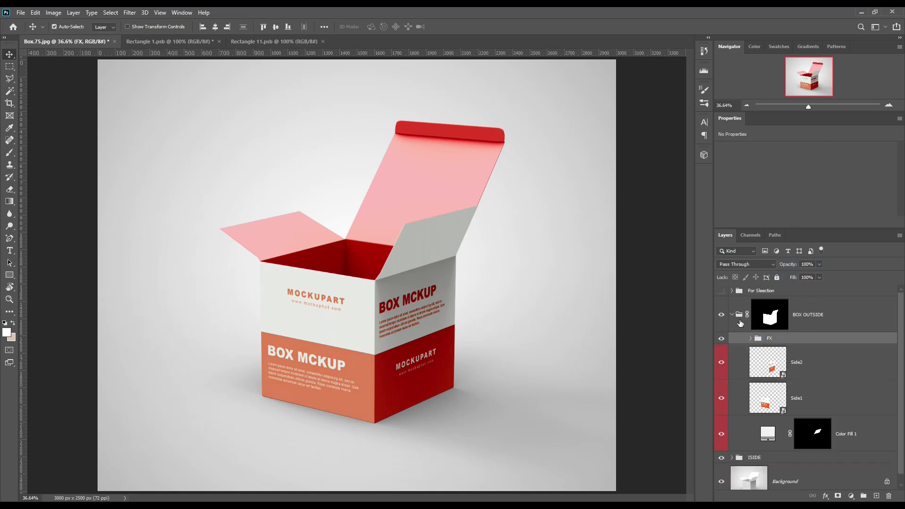
{"action": "left_click", "coordinate": [732, 316]}
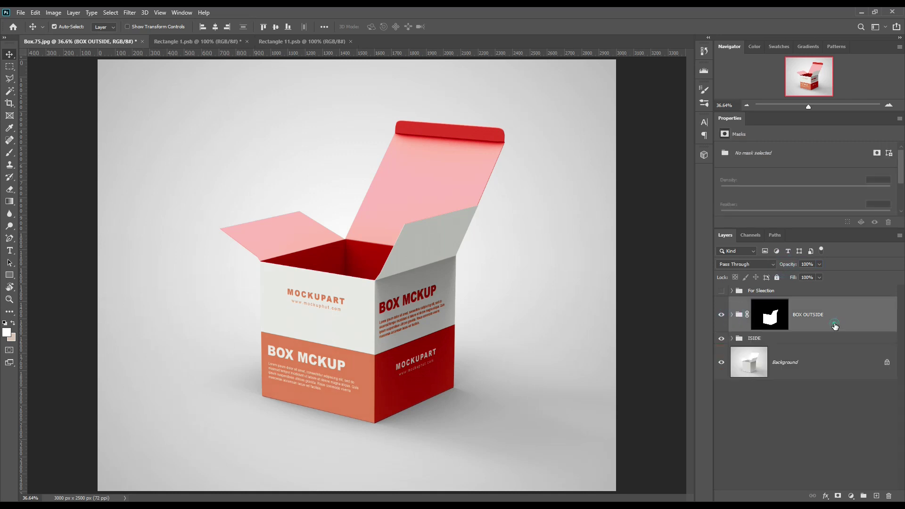
Step: Recolour the INSIDE fill layer in the ISIDE group to orange f0610b
{"action": "left_click", "coordinate": [797, 340]}
{"action": "left_click", "coordinate": [732, 339]}
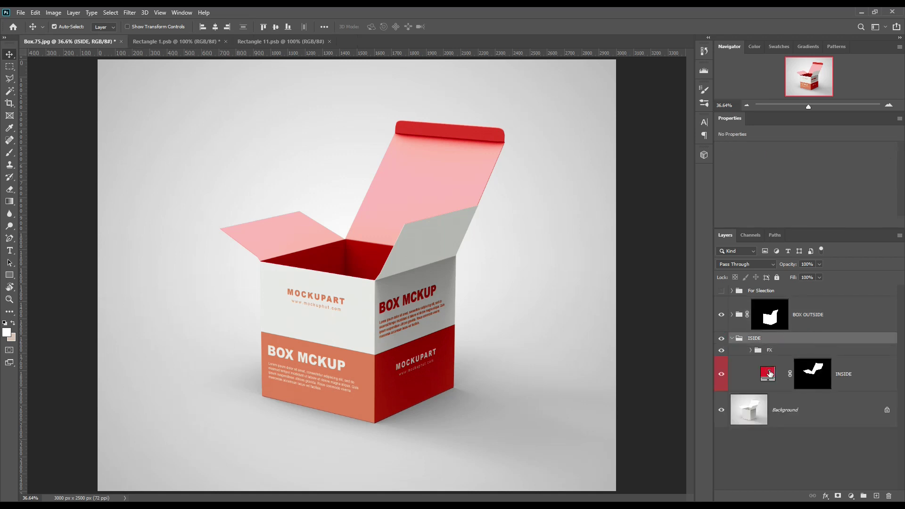
{"action": "double_click", "coordinate": [769, 373]}
{"action": "left_click", "coordinate": [364, 372]}
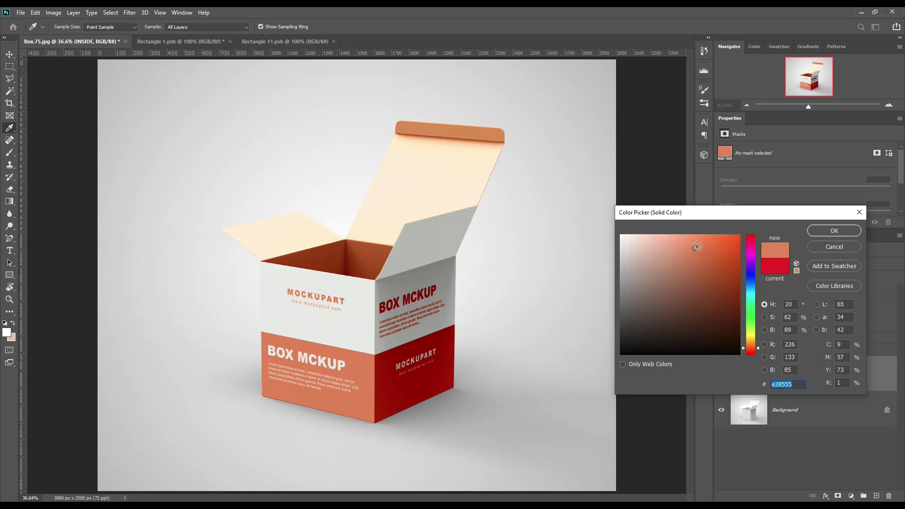
{"action": "left_click_drag", "start_coordinate": [691, 248], "coordinate": [613, 266]}
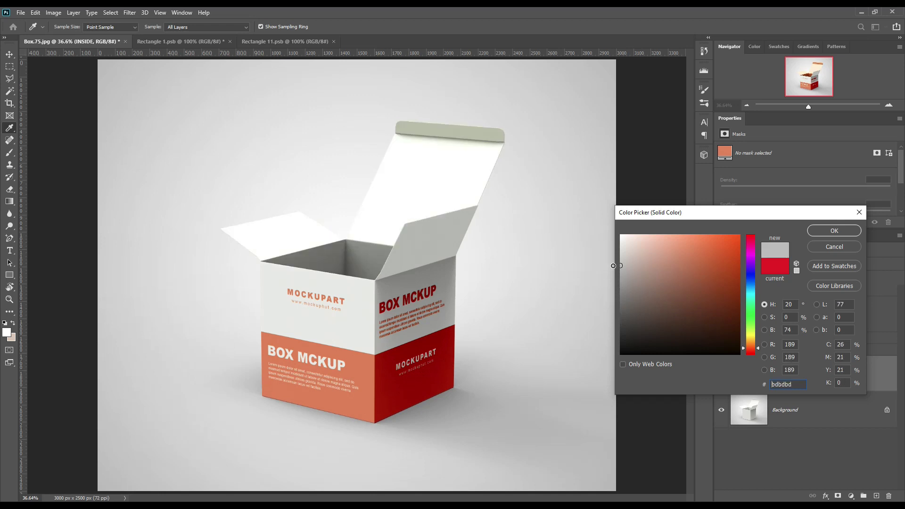
{"action": "left_click", "coordinate": [366, 366]}
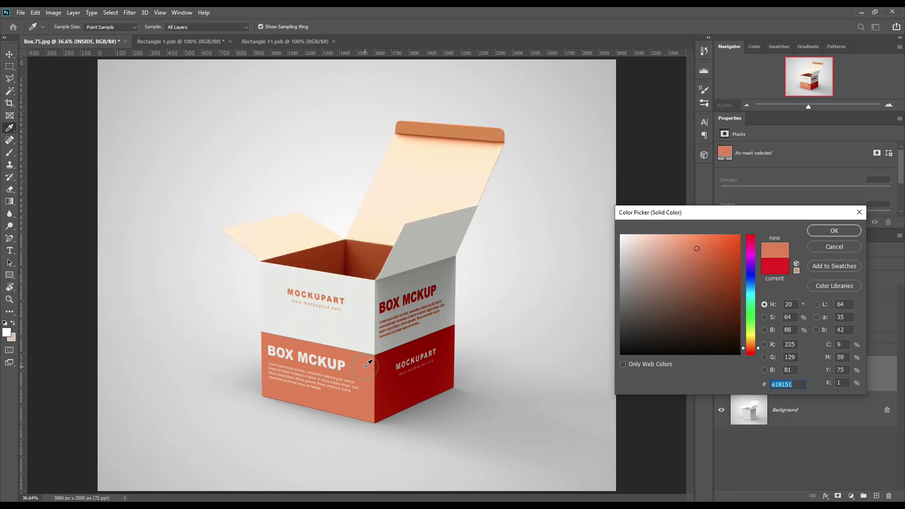
{"action": "type", "text": "f65a0c"}
{"action": "type", "text": "f65606"}
{"action": "double_click", "coordinate": [800, 384]}
{"action": "type", "text": "f0610b"}
{"action": "left_click", "coordinate": [834, 231]}
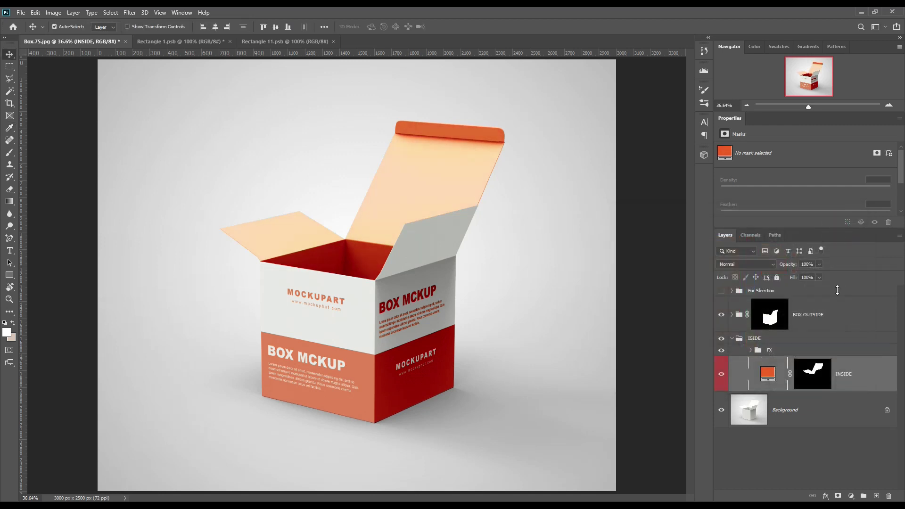
Step: In the ISIDE group's FX folder, toggle Layer 1 copy to compare its effect and reduce its fill to 6%
{"action": "left_click", "coordinate": [750, 350]}
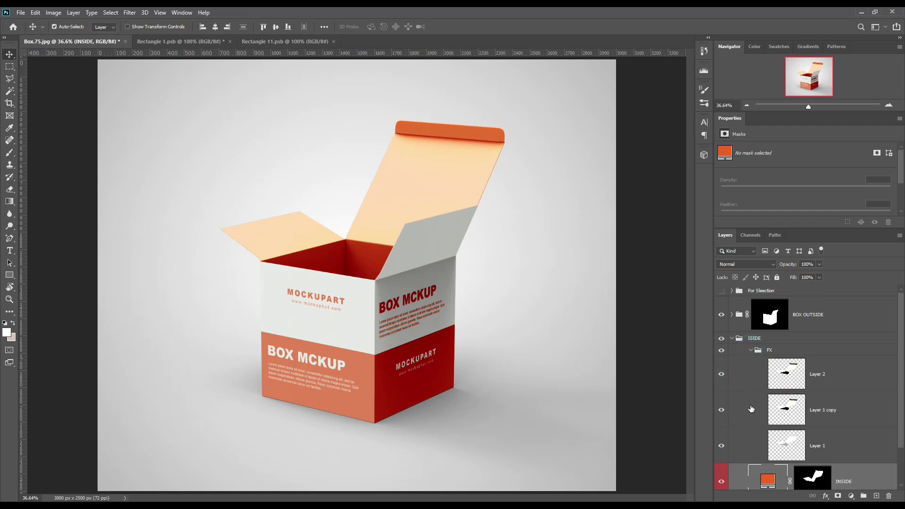
{"action": "left_click", "coordinate": [720, 411]}
{"action": "left_click", "coordinate": [721, 412]}
{"action": "left_click", "coordinate": [871, 411]}
{"action": "left_click_drag", "start_coordinate": [792, 279], "coordinate": [791, 280]}
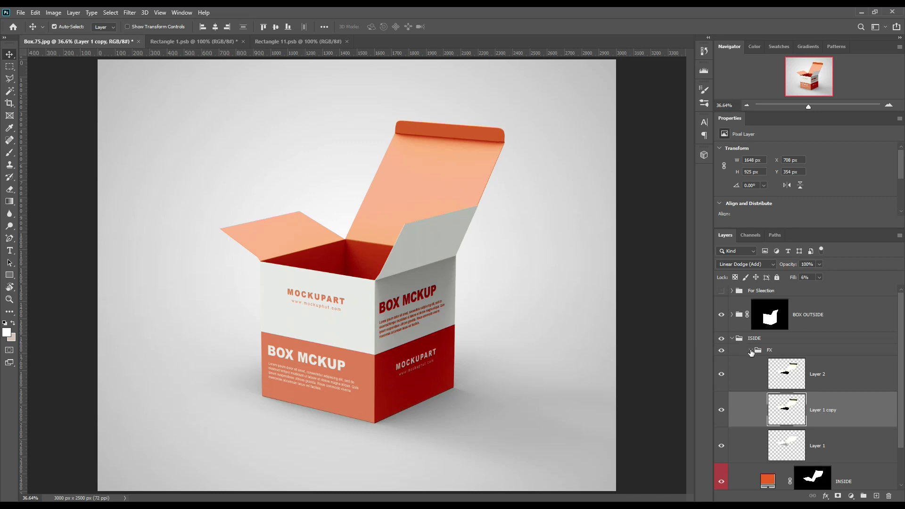
Step: Collapse the ISIDE group and select the Background layer
{"action": "left_click", "coordinate": [733, 338]}
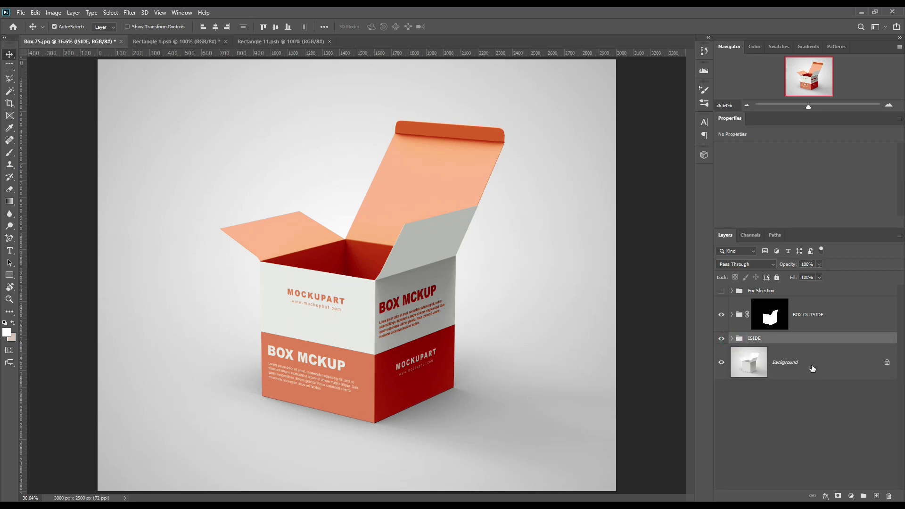
{"action": "left_click", "coordinate": [810, 367]}
{"action": "left_click", "coordinate": [771, 321], "text": "ctrl"}
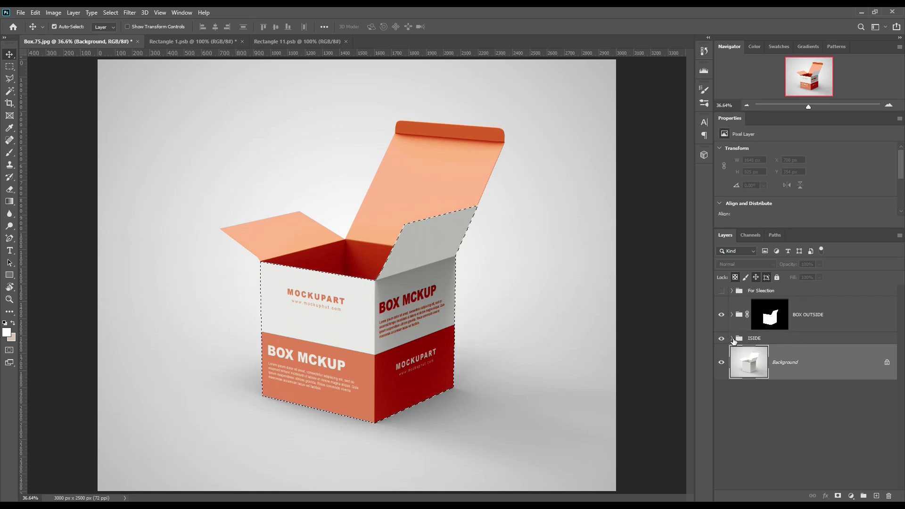
{"action": "left_click", "coordinate": [801, 361]}
{"action": "key", "text": "ctrl+d"}
{"action": "left_click", "coordinate": [834, 322]}
Step: Add a Solid Color fill layer in f0610b directly above the Background layer and set its blend mode to Linear Burn
{"action": "left_click", "coordinate": [808, 361]}
{"action": "left_click", "coordinate": [851, 495]}
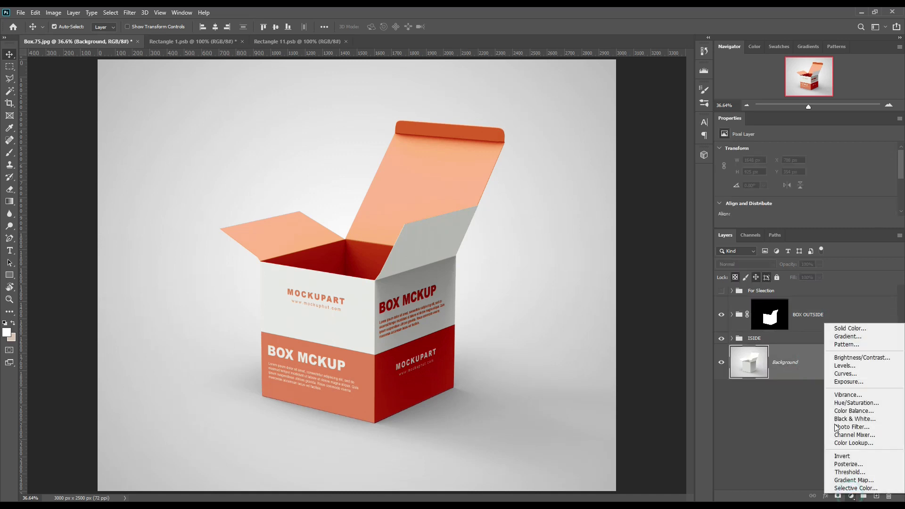
{"action": "left_click", "coordinate": [853, 328]}
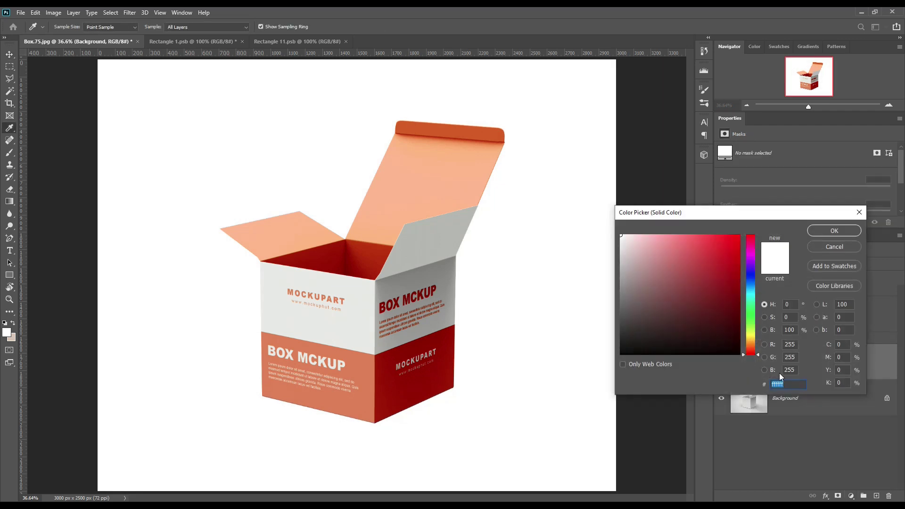
{"action": "type", "text": "f0610b"}
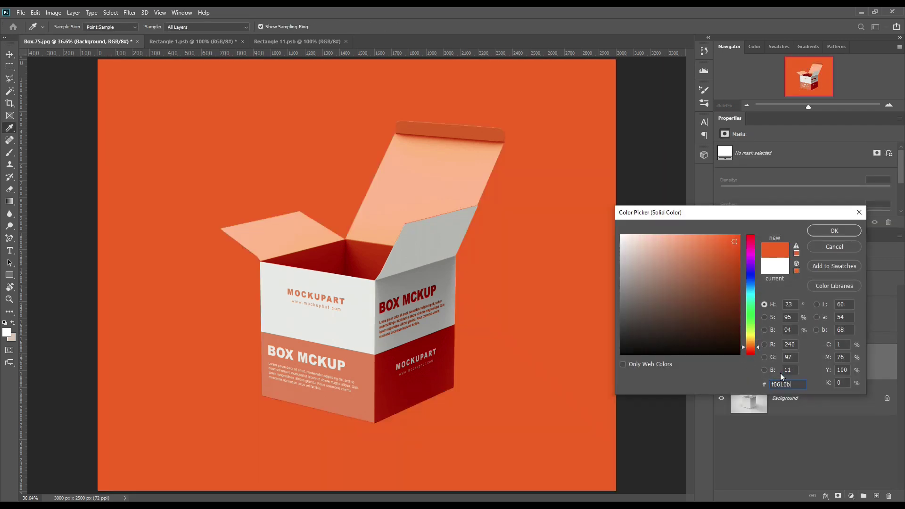
{"action": "left_click", "coordinate": [834, 230]}
{"action": "left_click", "coordinate": [774, 265]}
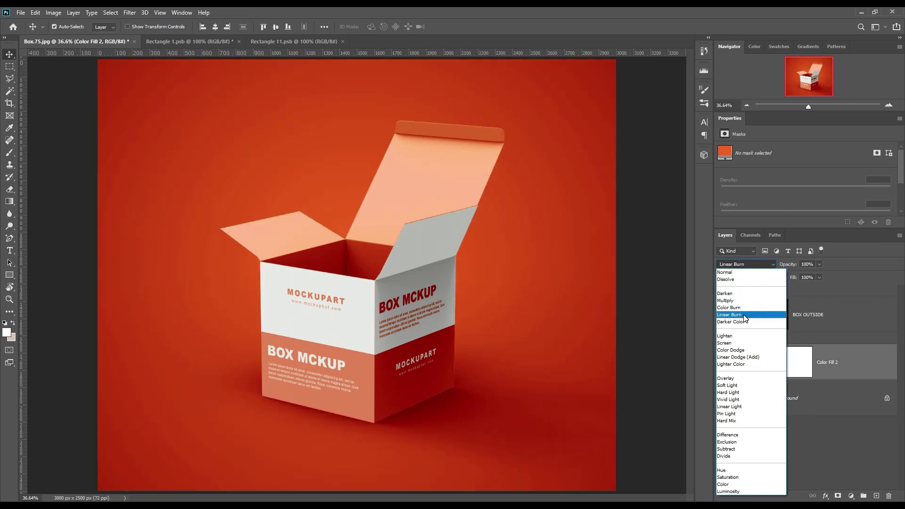
{"action": "left_click", "coordinate": [744, 315]}
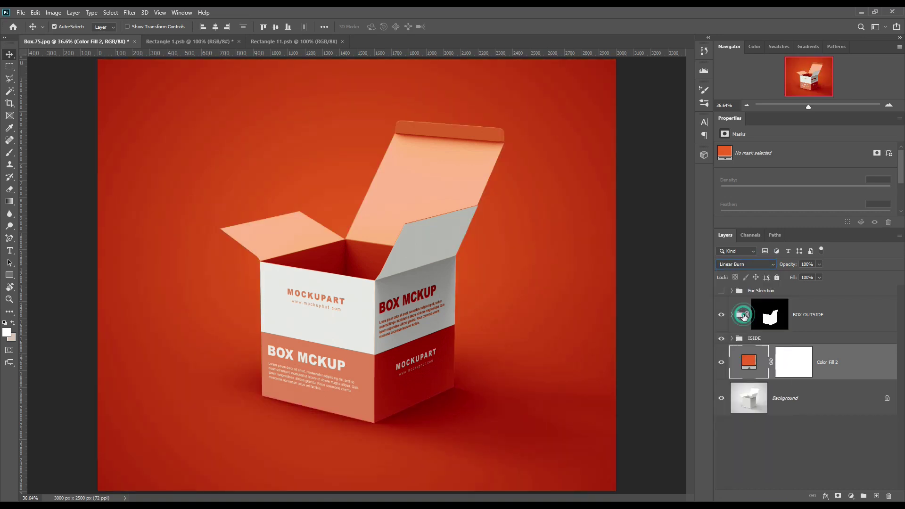
Step: Recolour the Color Fill 2 layer to a light orange of about feaf78 and rename the layer BG Color
{"action": "double_click", "coordinate": [750, 363]}
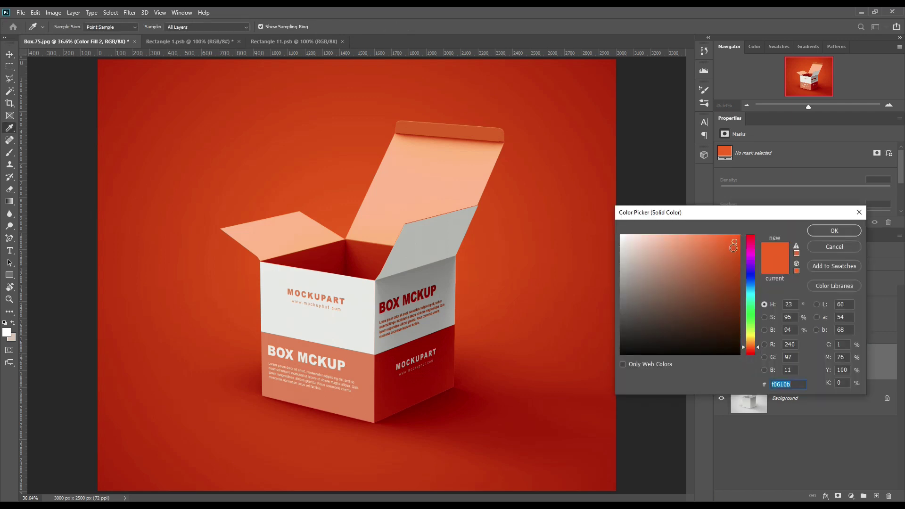
{"action": "left_click_drag", "start_coordinate": [734, 243], "coordinate": [673, 224]}
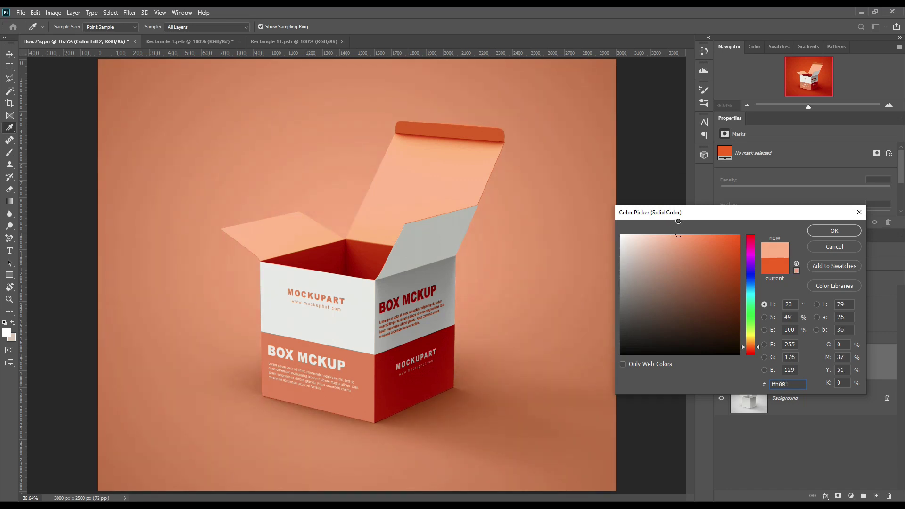
{"action": "left_click", "coordinate": [306, 230]}
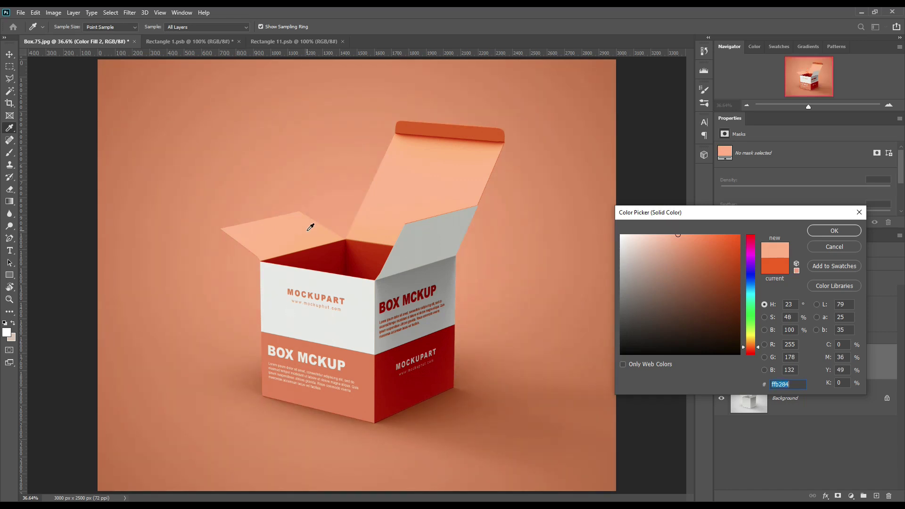
{"action": "left_click", "coordinate": [355, 364]}
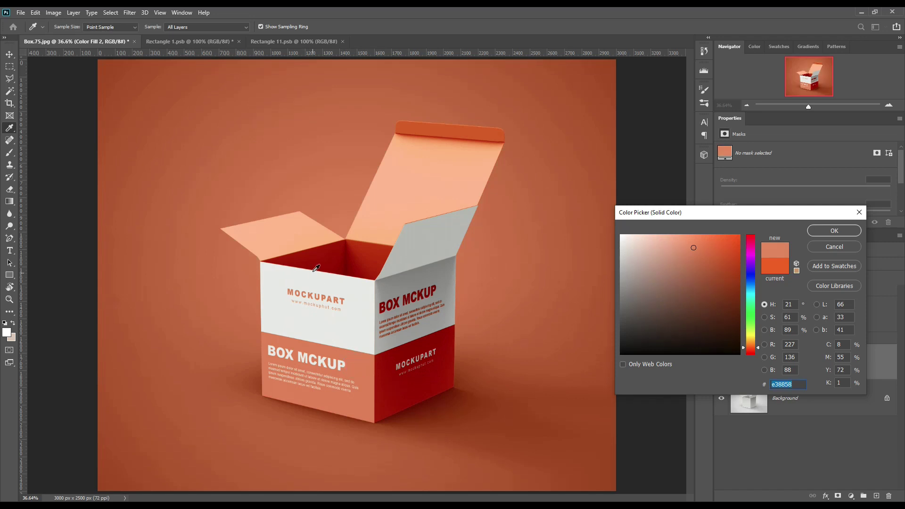
{"action": "left_click", "coordinate": [310, 232]}
{"action": "left_click", "coordinate": [678, 234]}
{"action": "mouse_move", "coordinate": [678, 235]}
{"action": "left_mouse_down"}
{"action": "mouse_move", "coordinate": [669, 234]}
{"action": "mouse_move", "coordinate": [685, 235]}
{"action": "left_mouse_up"}
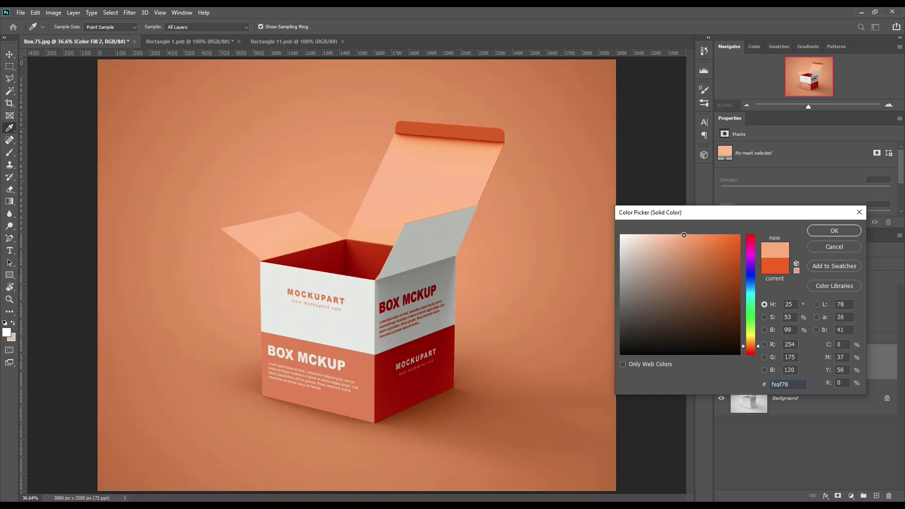
{"action": "left_click", "coordinate": [832, 231]}
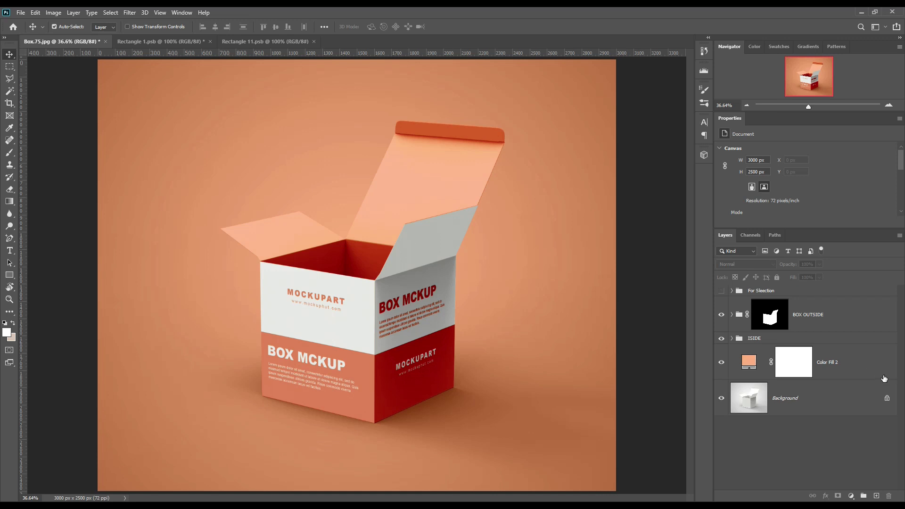
{"action": "double_click", "coordinate": [849, 362]}
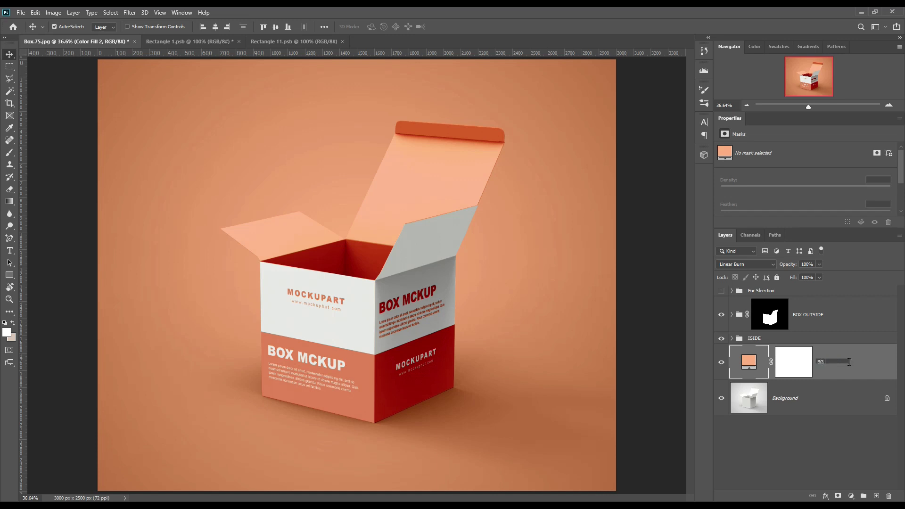
{"action": "key", "text": "Return"}
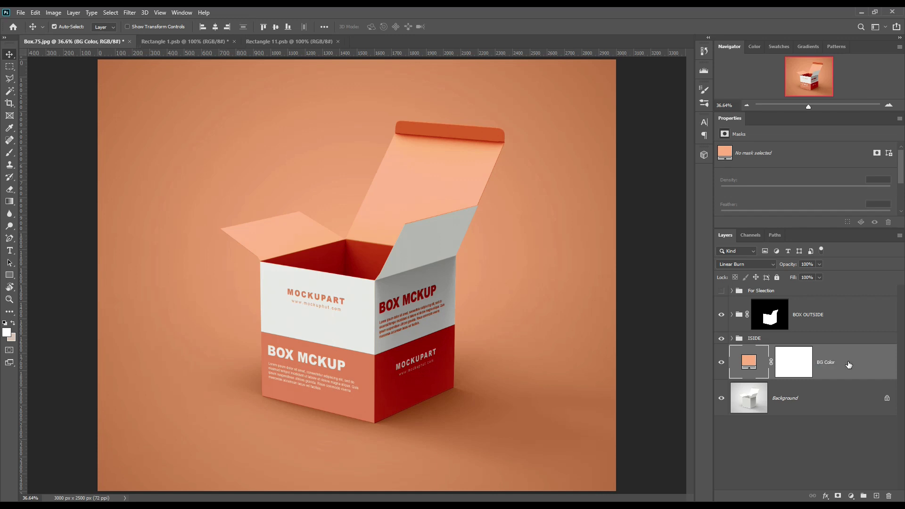
Step: Select the whole box by loading the BOX OUTSIDE group's mask and adding the INSIDE layer's mask from the ISIDE group
{"action": "left_click", "coordinate": [796, 363]}
{"action": "left_click", "coordinate": [774, 315]}
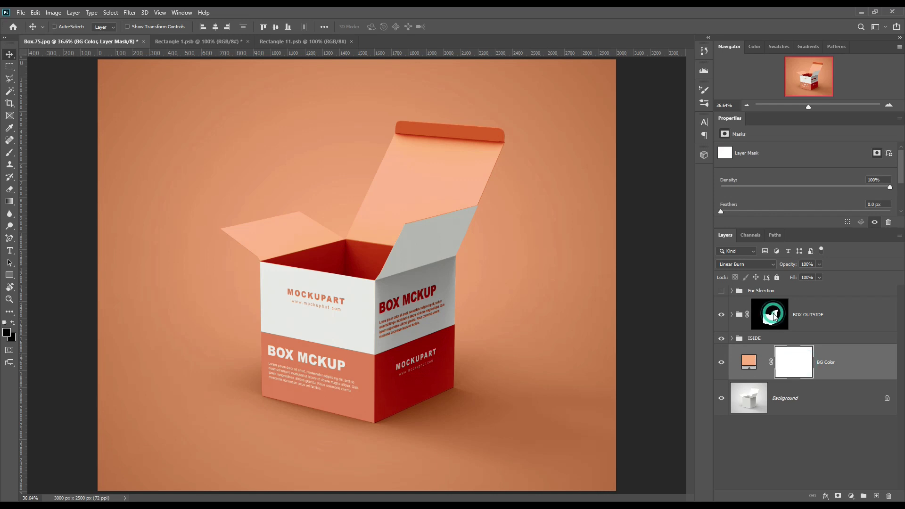
{"action": "left_click", "coordinate": [731, 339]}
{"action": "left_click", "coordinate": [731, 338]}
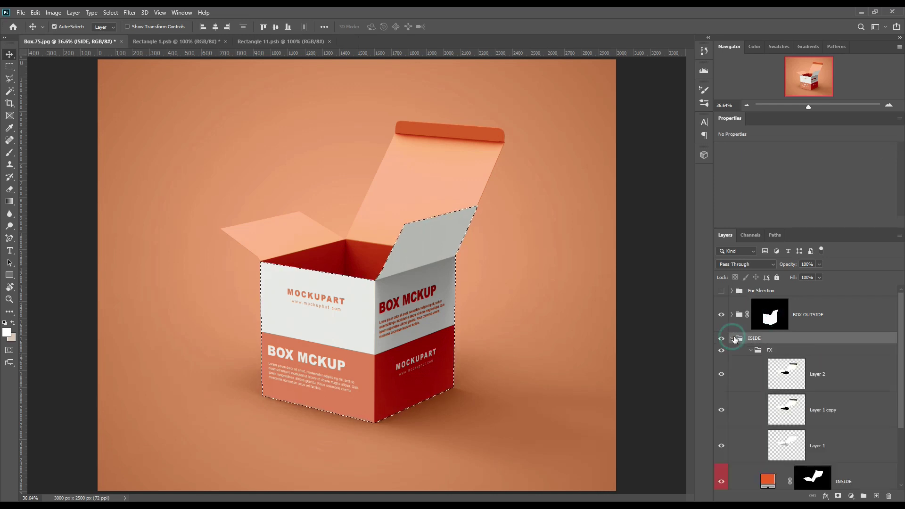
{"action": "left_click", "coordinate": [810, 476], "text": "ctrl"}
{"action": "left_click", "coordinate": [733, 338]}
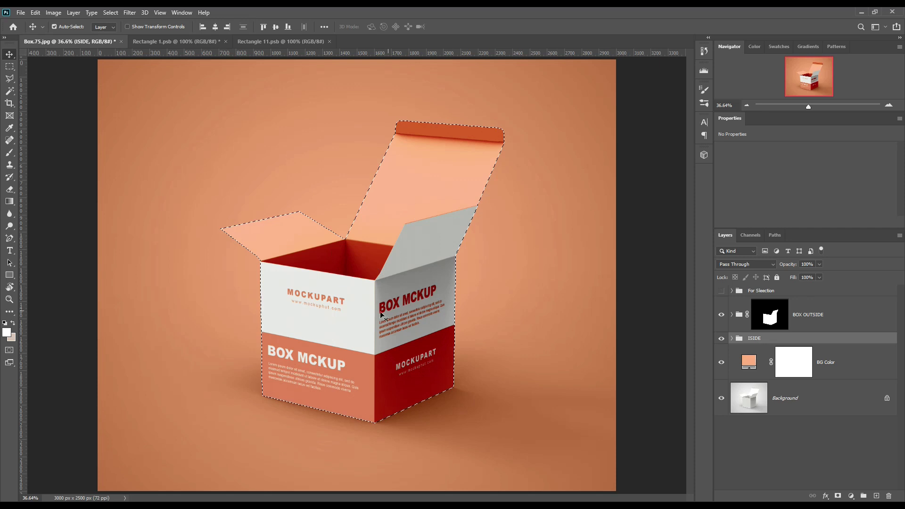
Step: Paint the BG Color layer mask black inside the box selection with a large brush to exclude the box from the background colour
{"action": "left_click", "coordinate": [794, 361]}
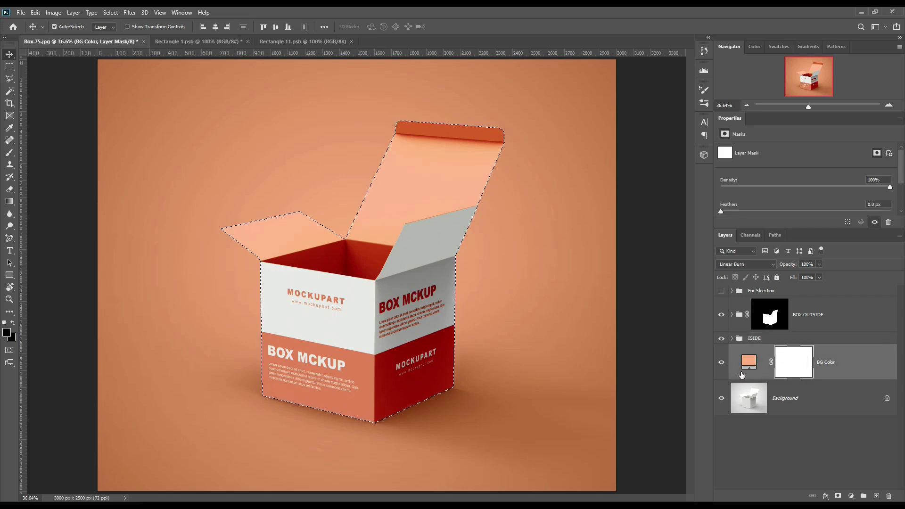
{"action": "left_click", "coordinate": [795, 362]}
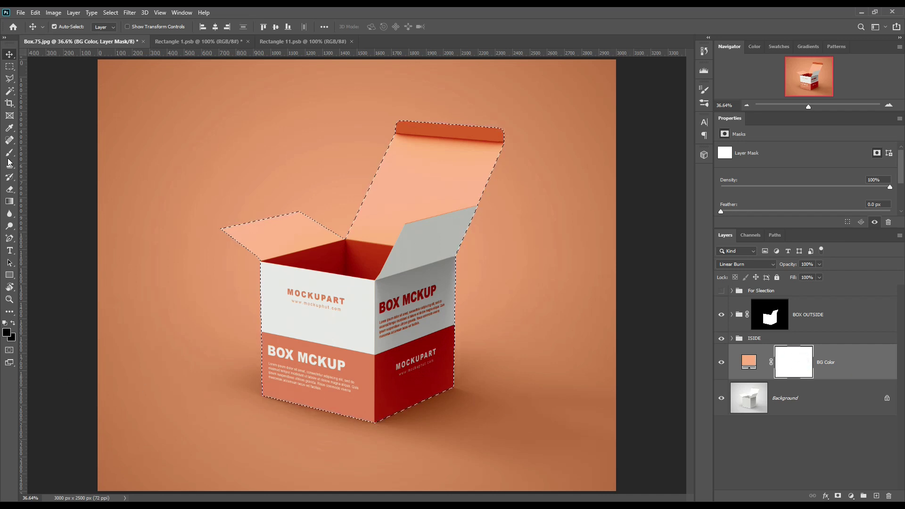
{"action": "left_click", "coordinate": [6, 333]}
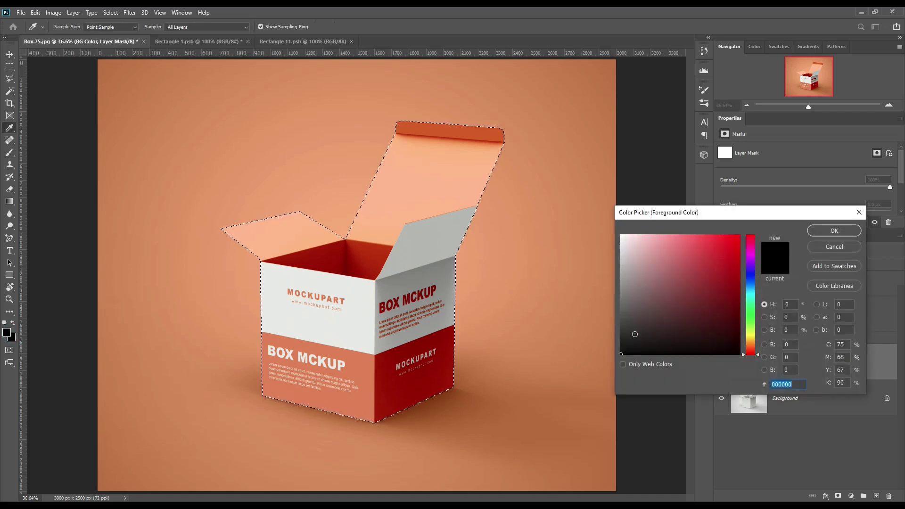
{"action": "left_click", "coordinate": [831, 231]}
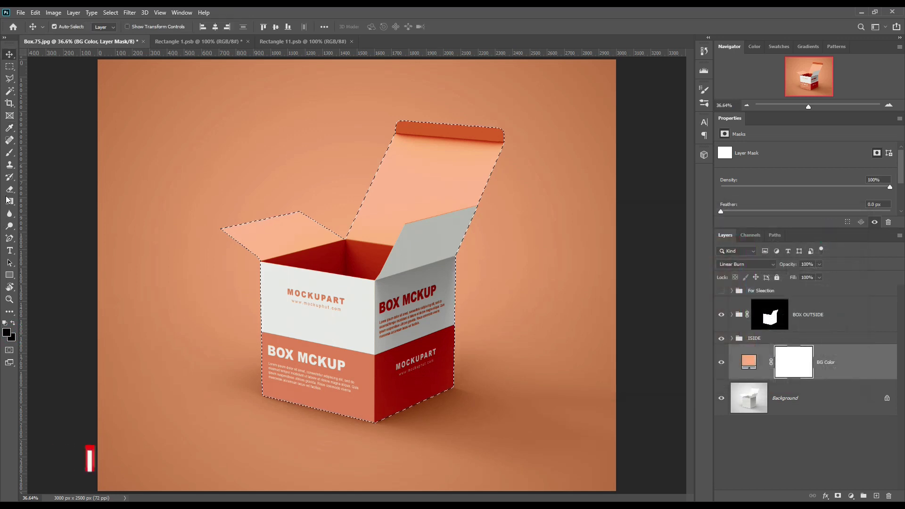
{"action": "left_click", "coordinate": [10, 152]}
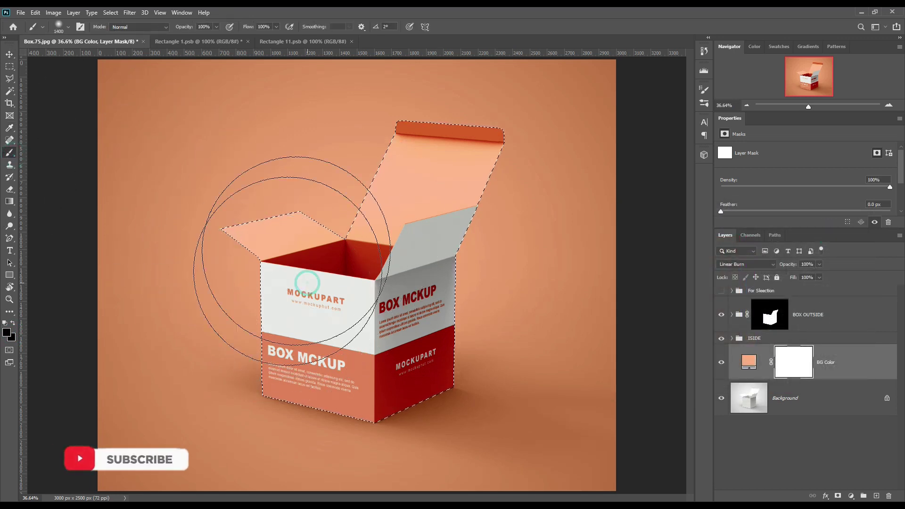
{"action": "left_click", "coordinate": [433, 154]}
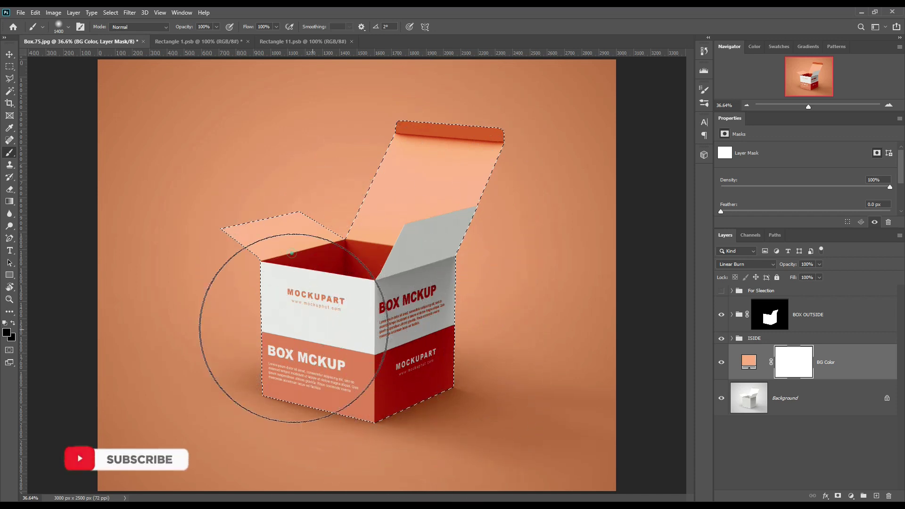
{"action": "left_click", "coordinate": [431, 141]}
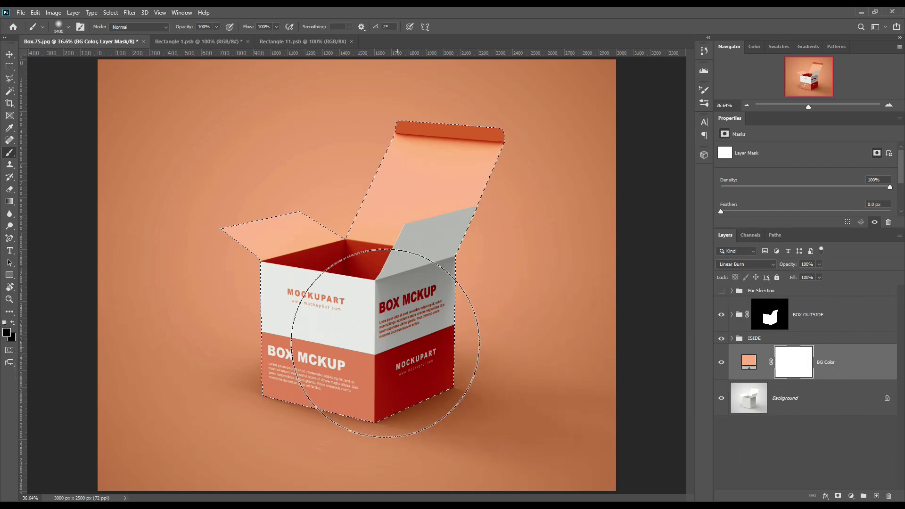
{"action": "left_click_drag", "start_coordinate": [385, 343], "coordinate": [434, 333]}
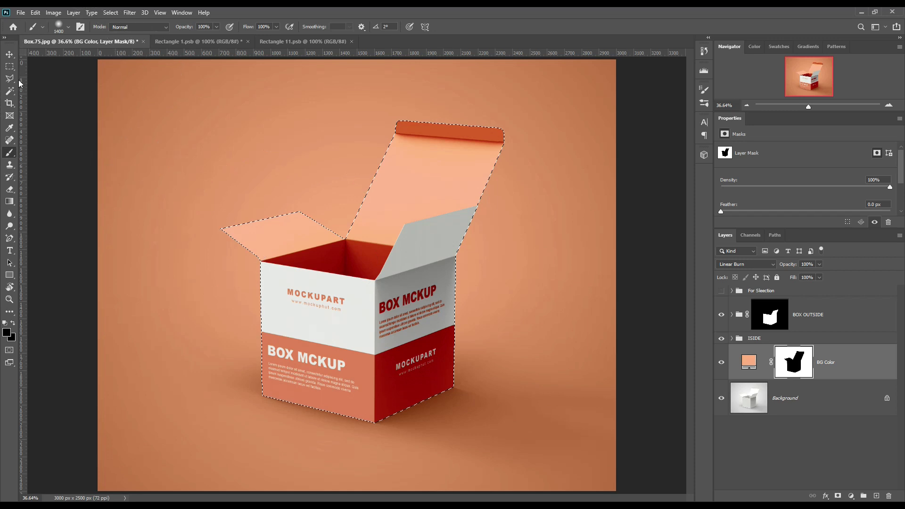
Step: Switch to the Move tool, clear the box selection and deselect all layers
{"action": "left_click", "coordinate": [11, 57]}
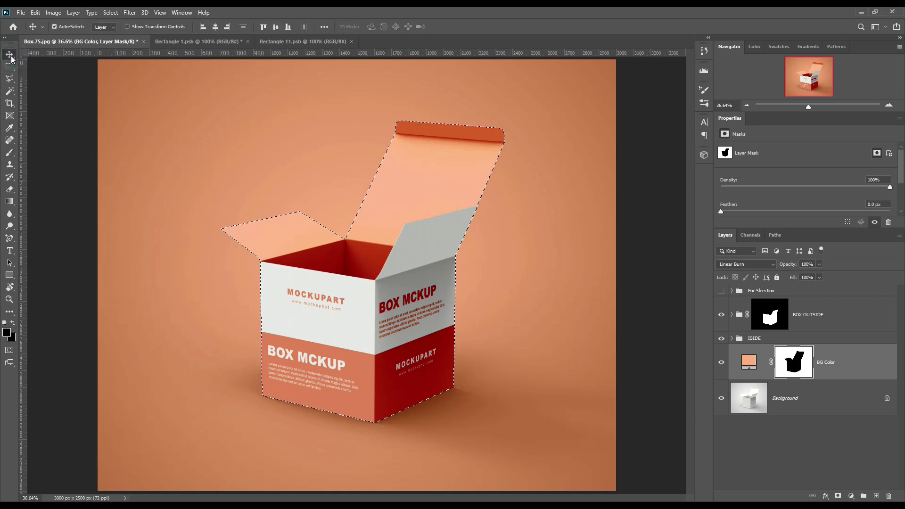
{"action": "left_click", "coordinate": [111, 13]}
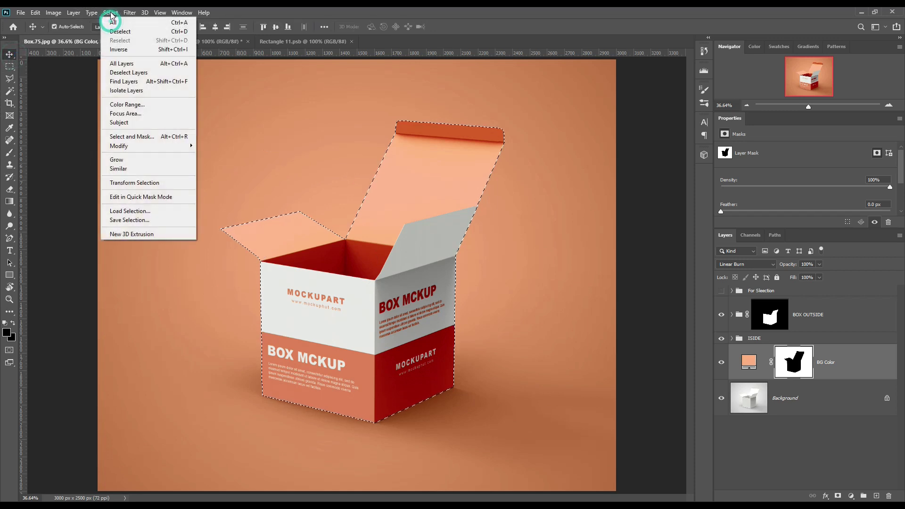
{"action": "left_click", "coordinate": [127, 32]}
{"action": "left_click", "coordinate": [741, 430]}
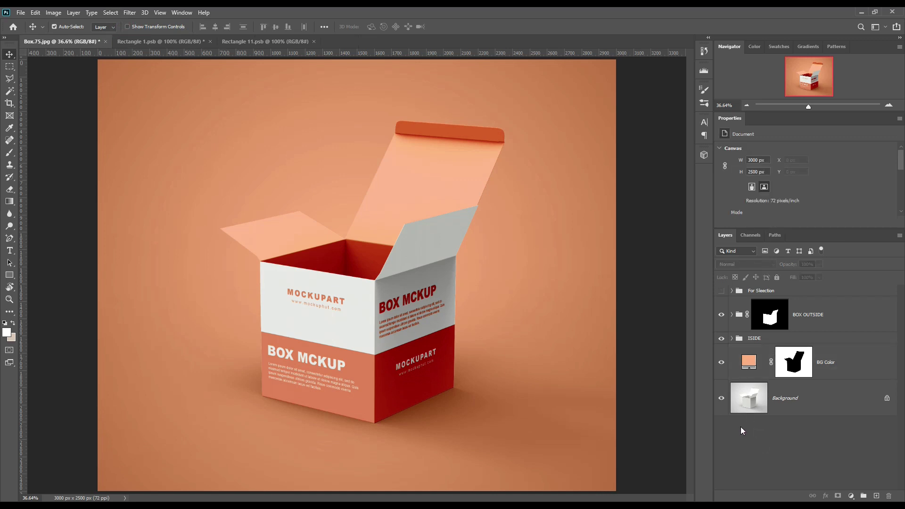
Step: Compare the mockup with the BG Color layer, the ISIDE group and the BOX OUTSIDE group each hidden and shown in turn
{"action": "left_click", "coordinate": [721, 362]}
{"action": "left_click", "coordinate": [720, 362]}
{"action": "left_click", "coordinate": [721, 362]}
{"action": "left_click", "coordinate": [721, 363]}
{"action": "left_click", "coordinate": [722, 338]}
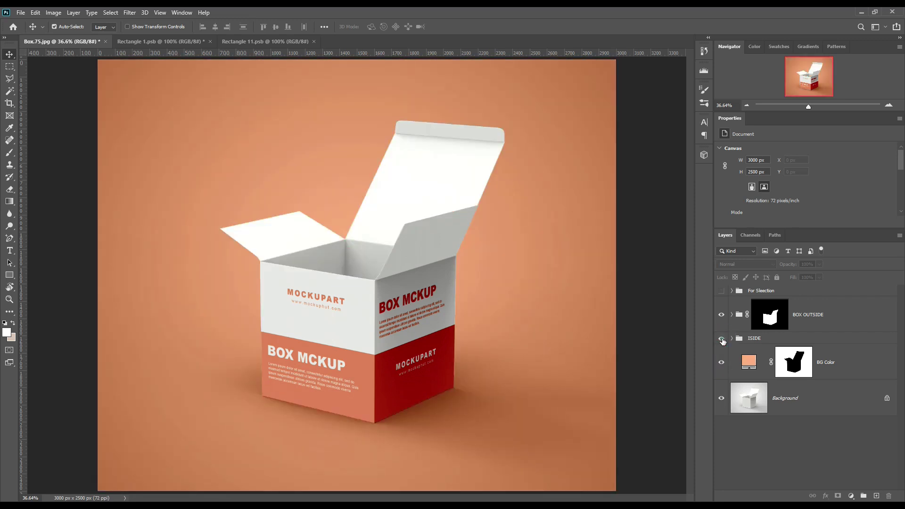
{"action": "left_click", "coordinate": [721, 339]}
{"action": "left_click", "coordinate": [722, 339]}
{"action": "left_click", "coordinate": [722, 339]}
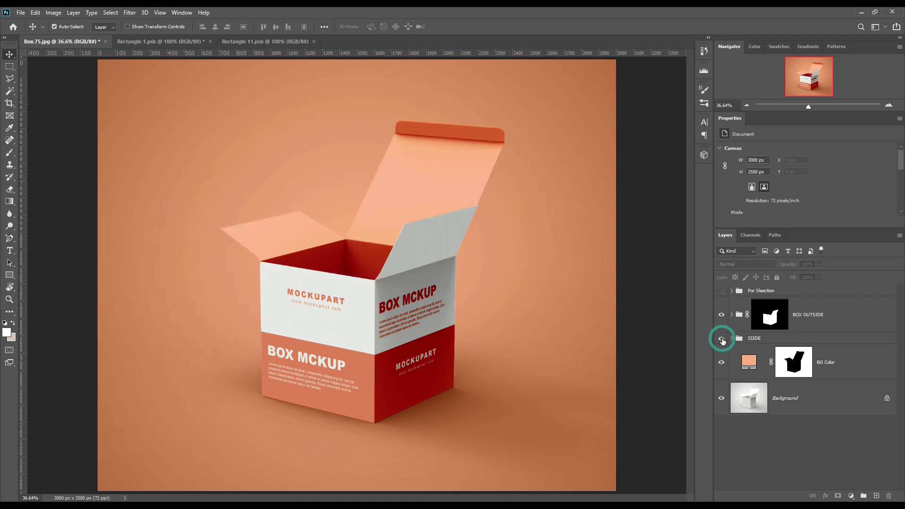
{"action": "left_click", "coordinate": [723, 317]}
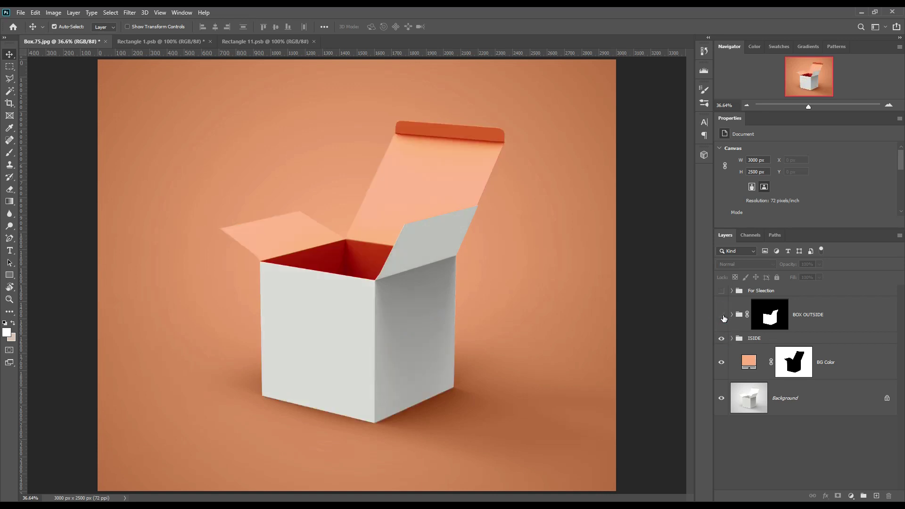
{"action": "left_click", "coordinate": [723, 317]}
{"action": "left_click", "coordinate": [723, 316]}
{"action": "left_click", "coordinate": [722, 317]}
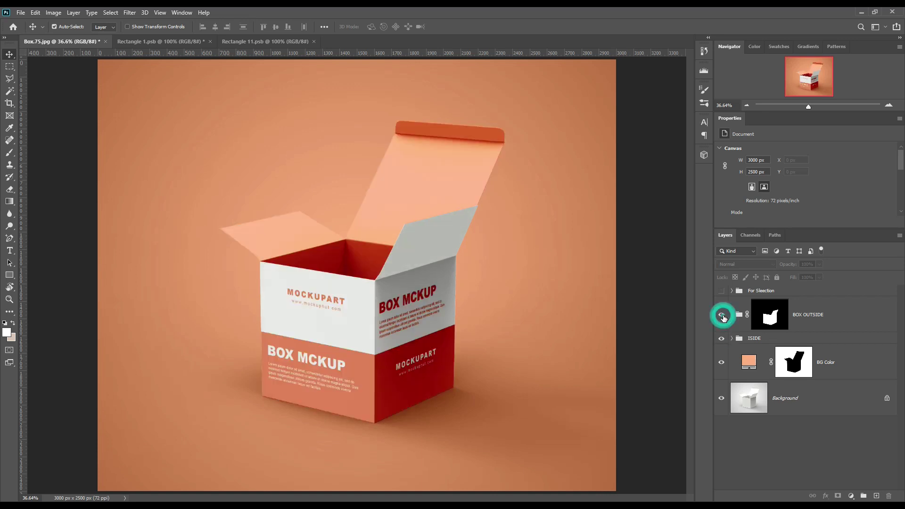